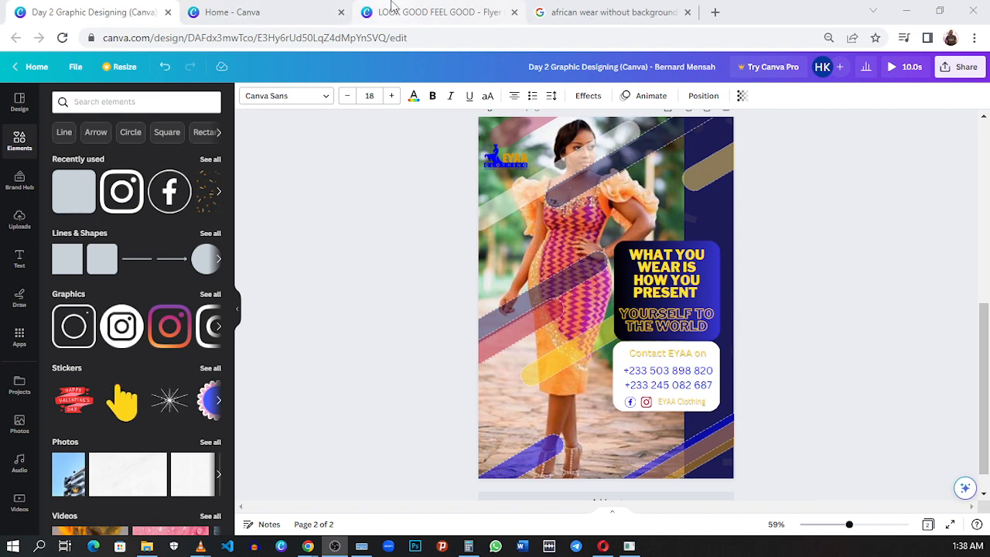
- Compare the finished EYAA Clothing design with the blank LOOK GOOD FEEL GOOD flyer
click(433, 12)
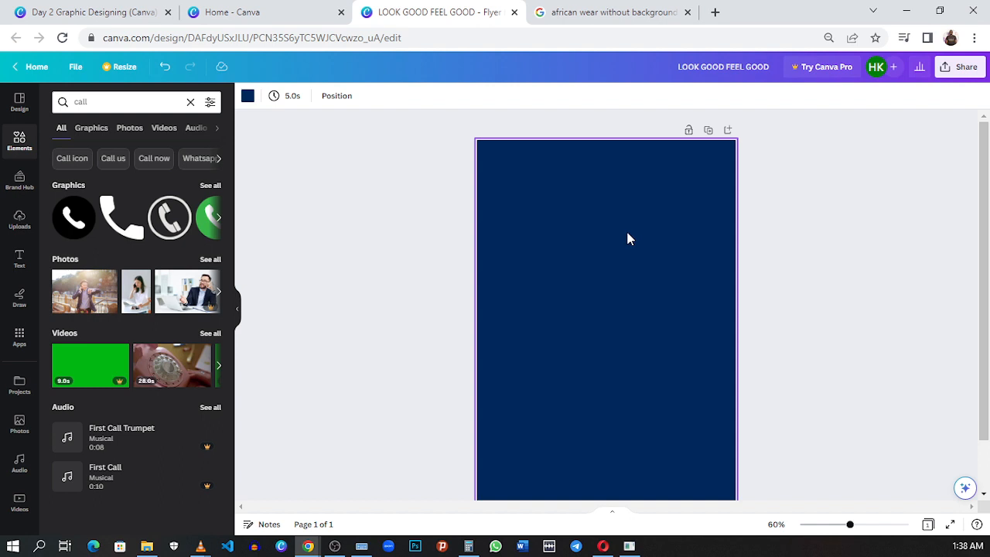
click(97, 10)
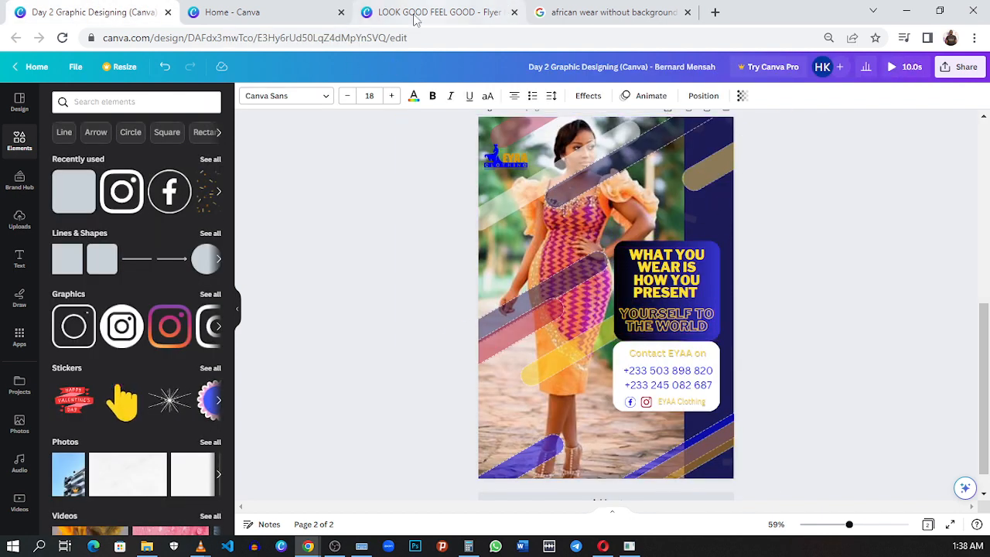
click(437, 12)
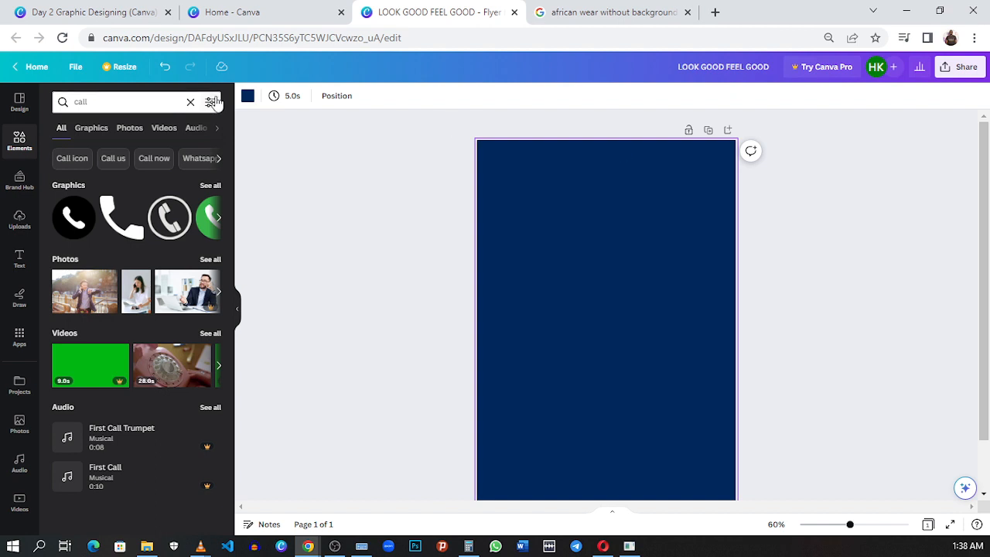
- Try the black-to-blue gradient as the flyer's page background and restore the solid navy fill
click(247, 96)
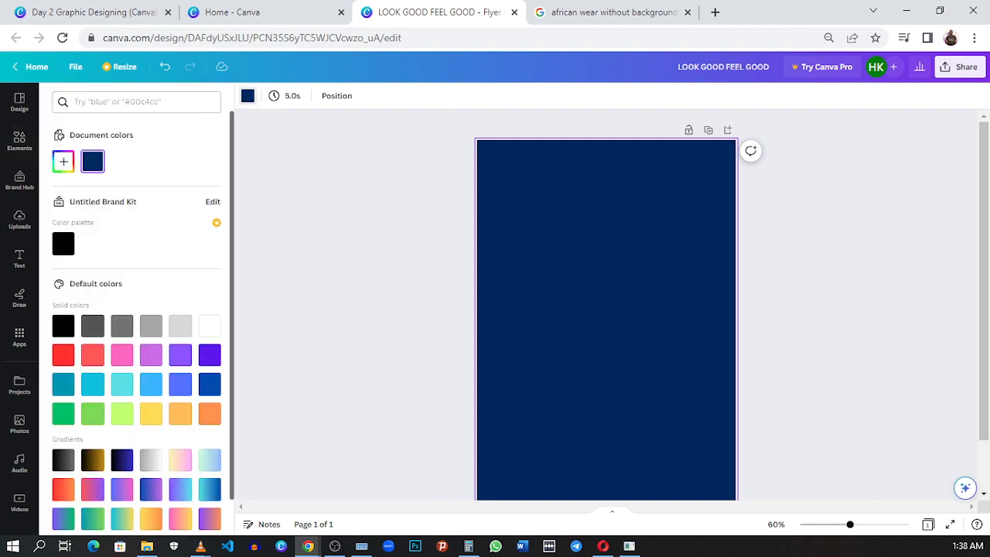
click(123, 460)
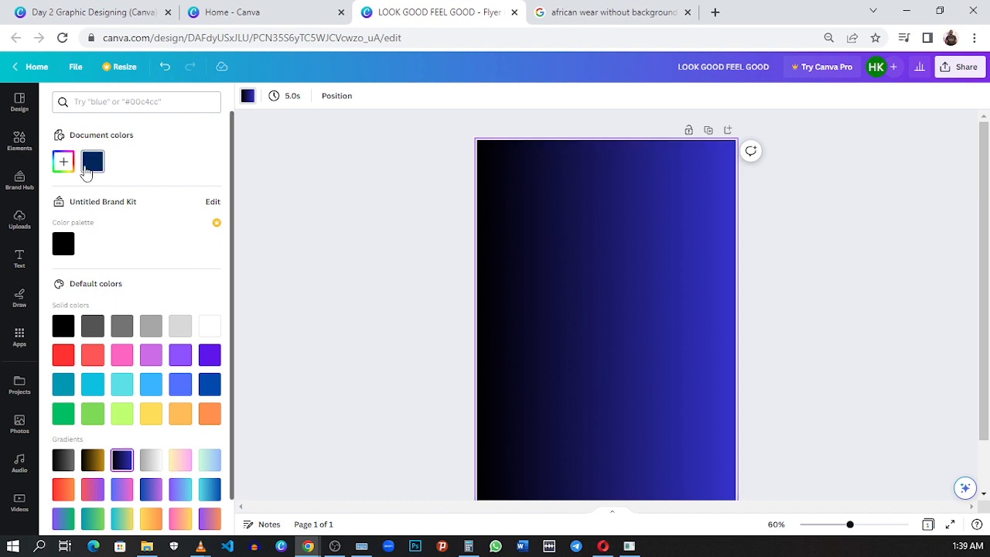
click(92, 161)
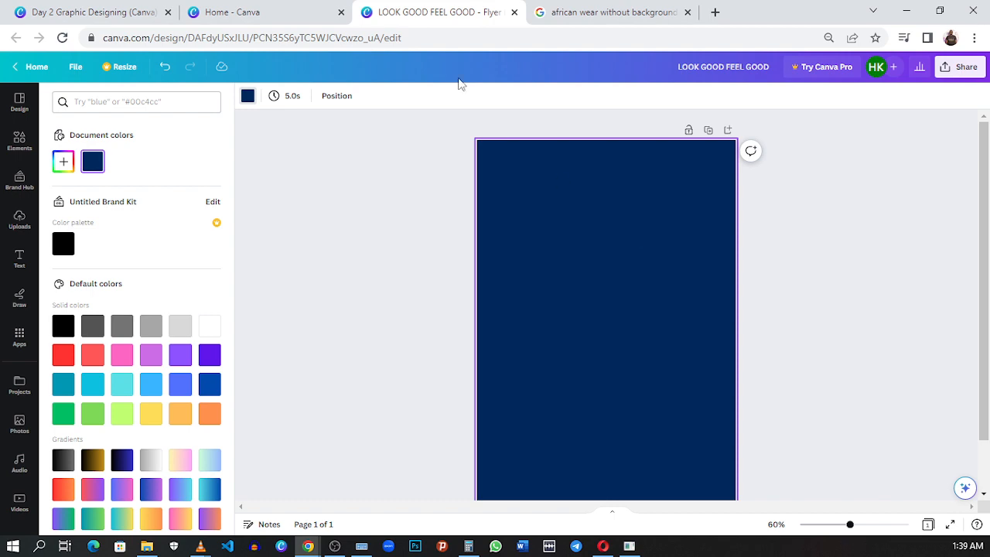
- In the Day 2 Graphic Designing reference, shift page 2's photo of the woman right to align with the page's left edge
click(270, 22)
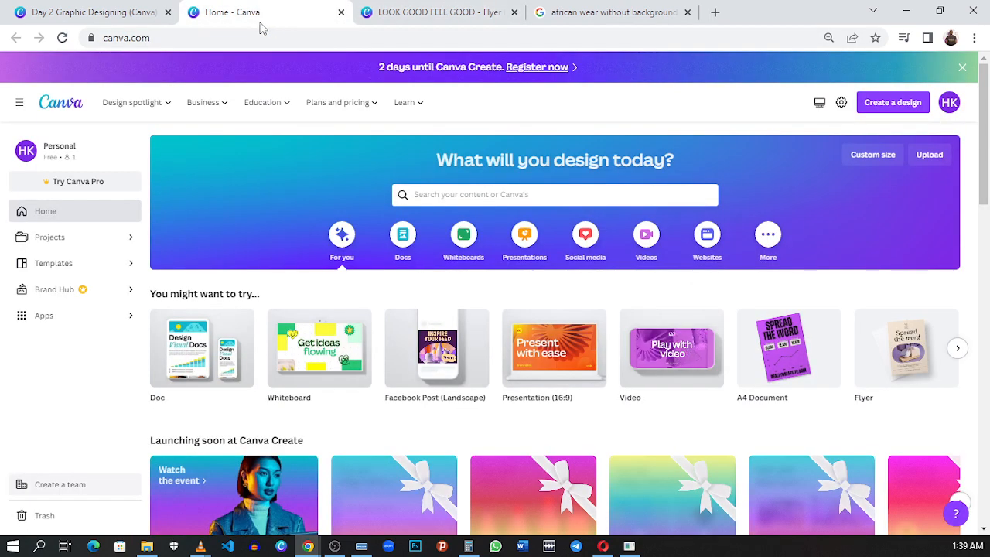
click(76, 14)
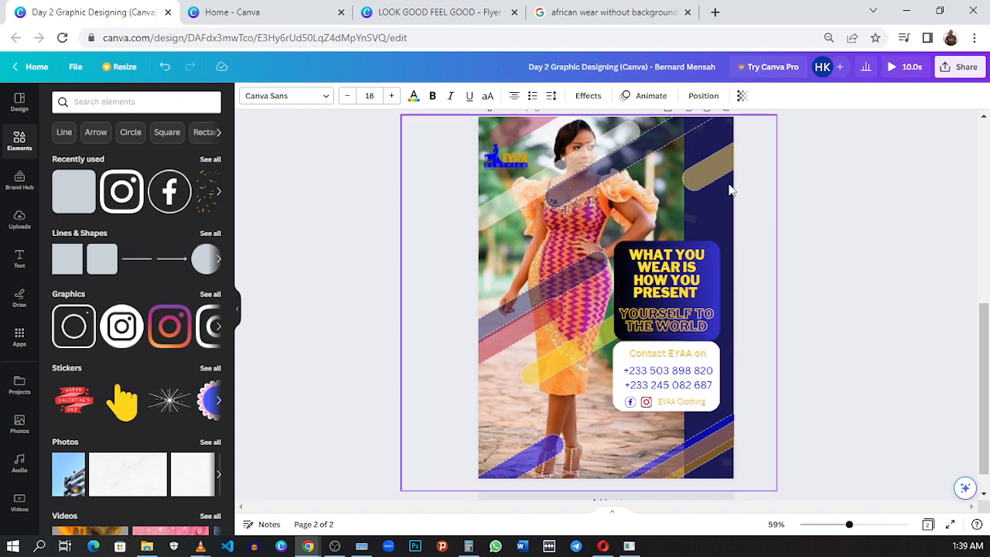
click(756, 207)
click(780, 215)
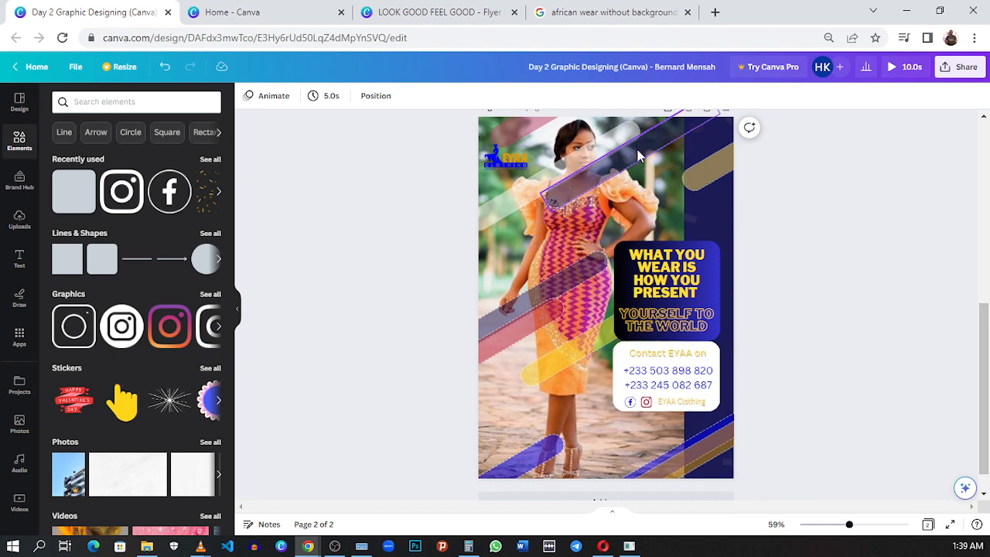
mouse_move(639, 148)
mouse_down()
mouse_move(652, 144)
mouse_move(650, 172)
mouse_move(636, 166)
mouse_move(636, 148)
mouse_up()
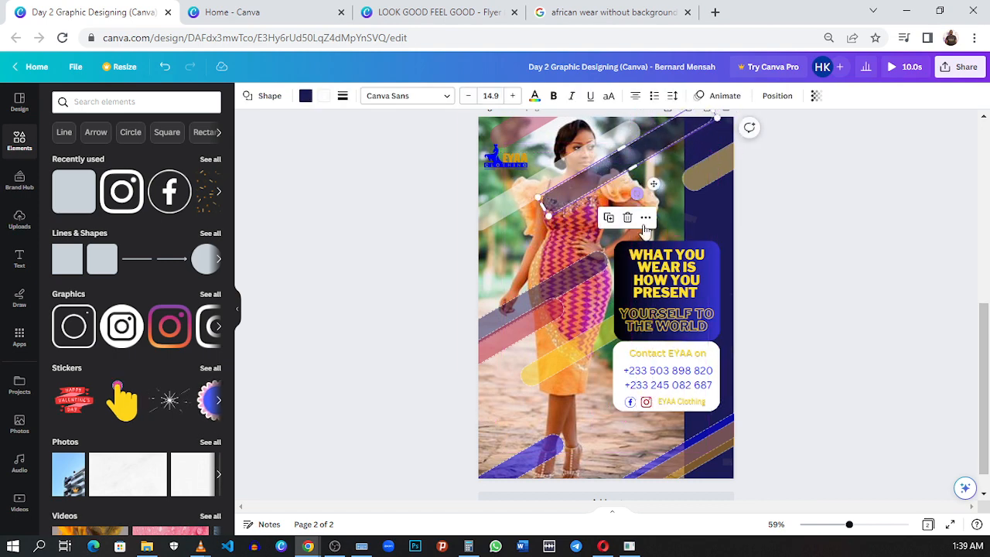
click(569, 233)
drag(569, 234, 581, 215)
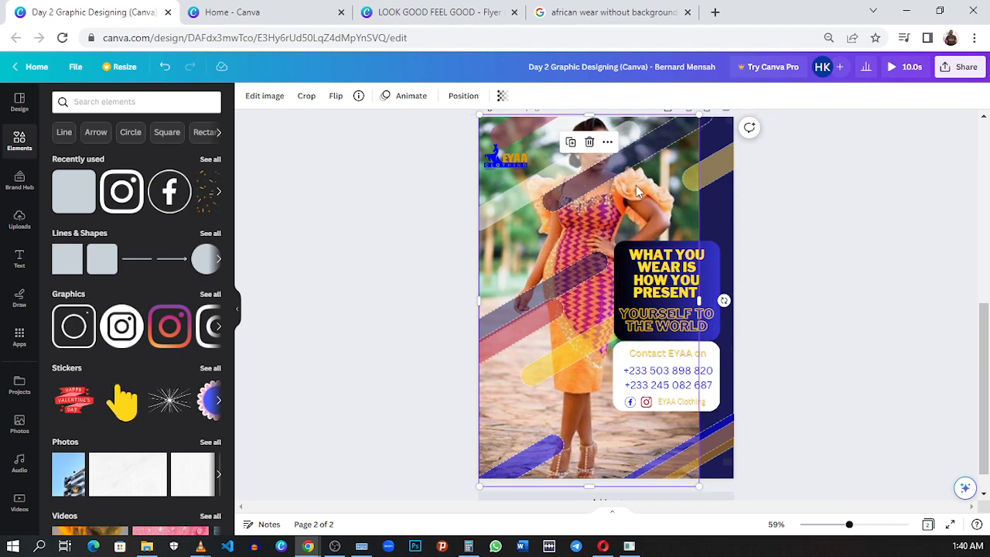
mouse_move(636, 196)
mouse_down()
mouse_move(591, 190)
mouse_move(635, 195)
mouse_move(633, 182)
mouse_move(634, 206)
mouse_move(636, 195)
mouse_up()
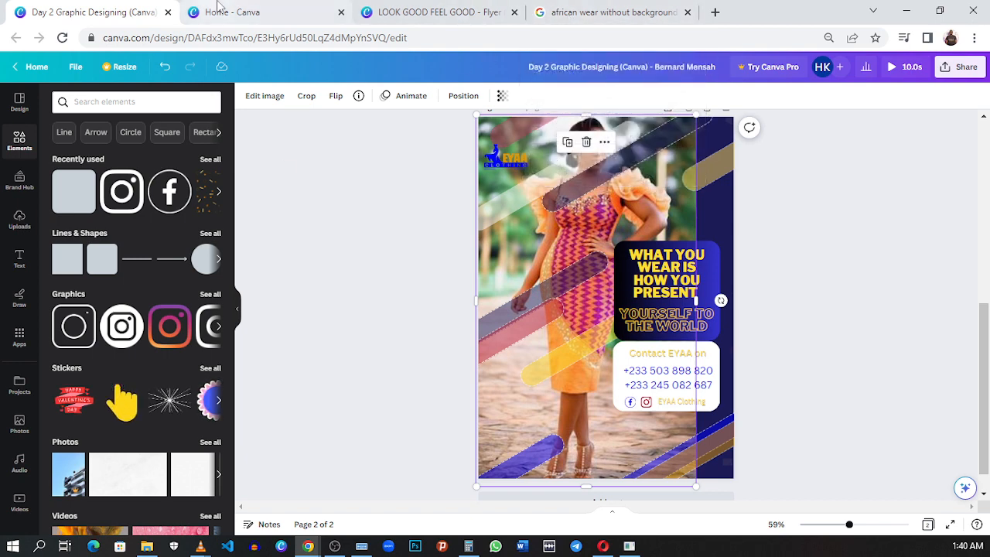
- Browse the Google image results for "african wear without background" for a possible model picture
click(389, 20)
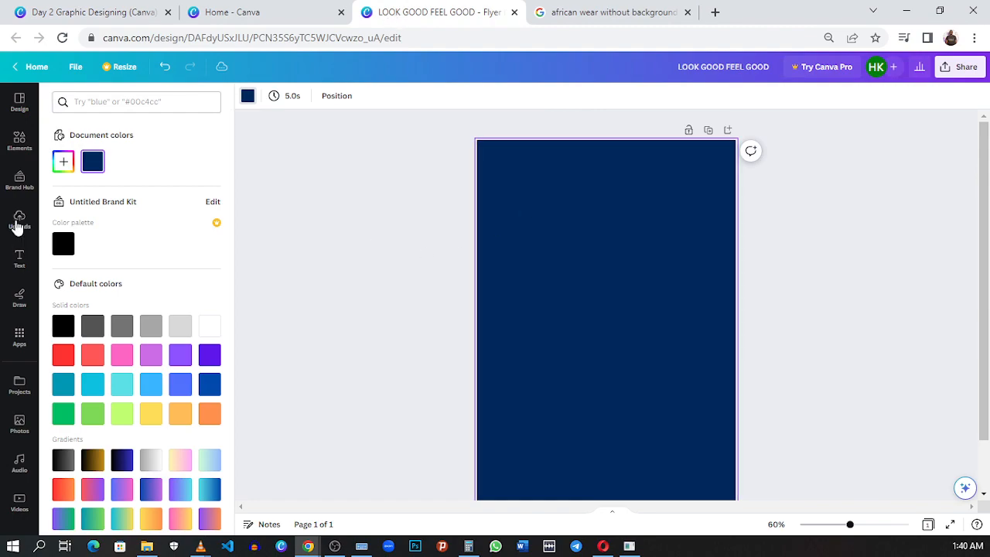
click(541, 12)
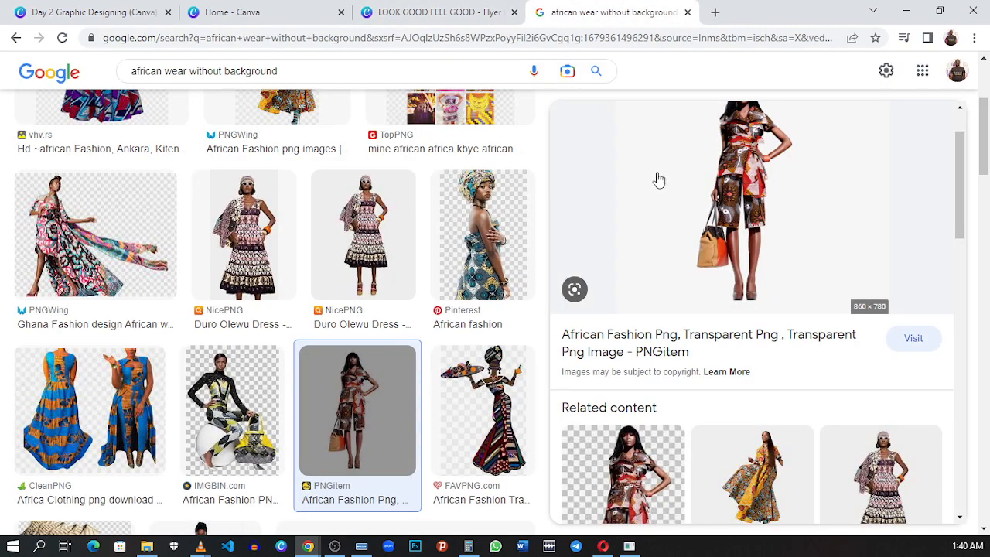
scroll(665, 232, down, 10)
scroll(648, 251, up, 10)
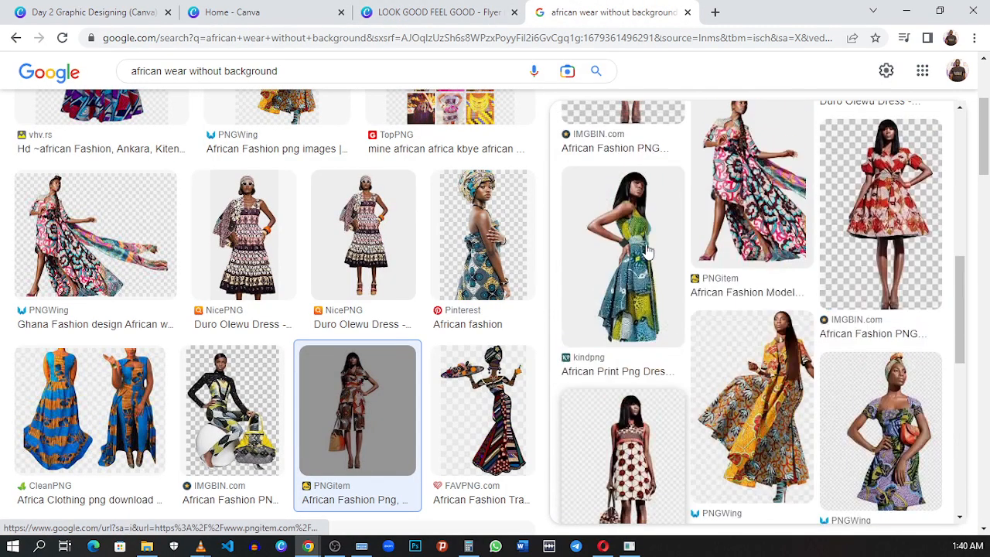
- Insert the uploaded photo of the woman in the orange and purple dress into the LOOK GOOD FEEL GOOD flyer
click(437, 13)
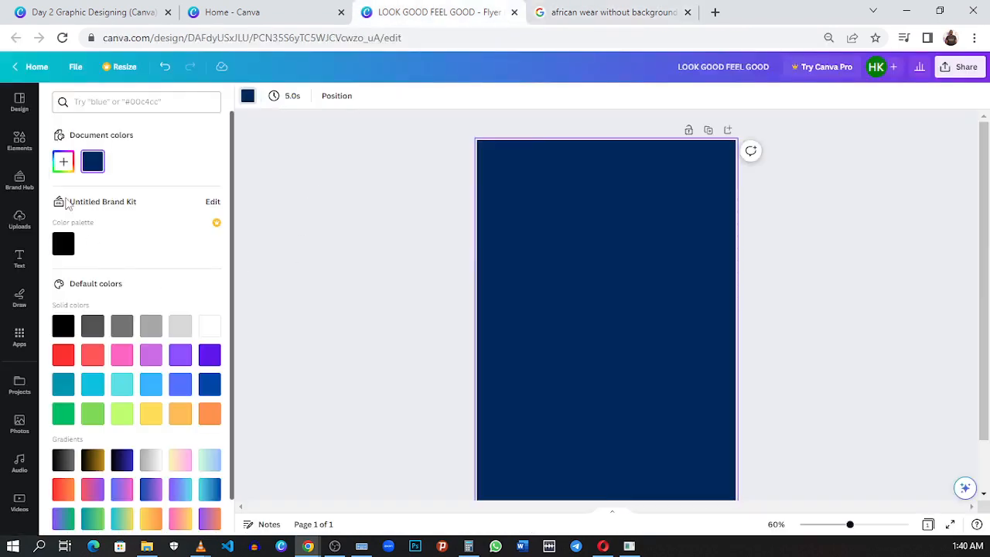
click(19, 143)
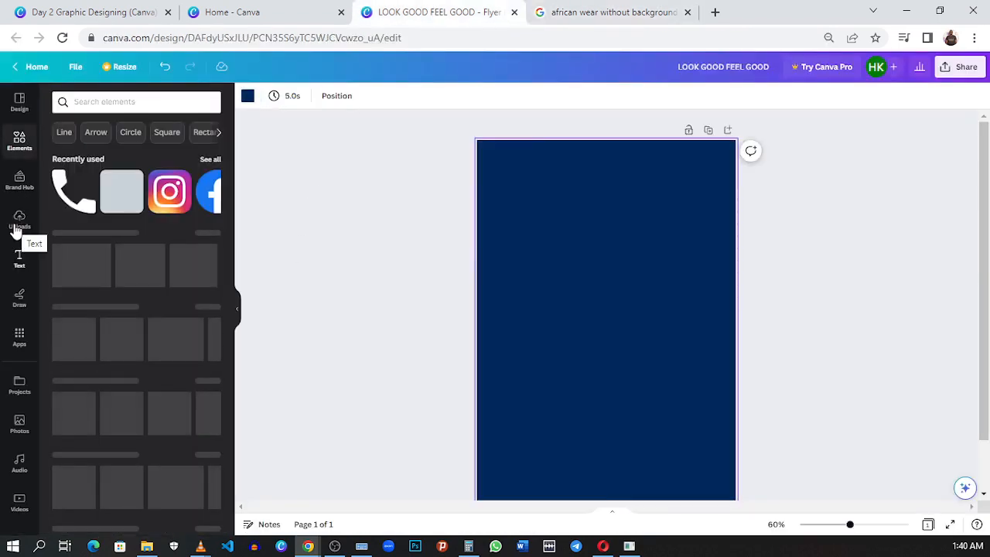
click(17, 226)
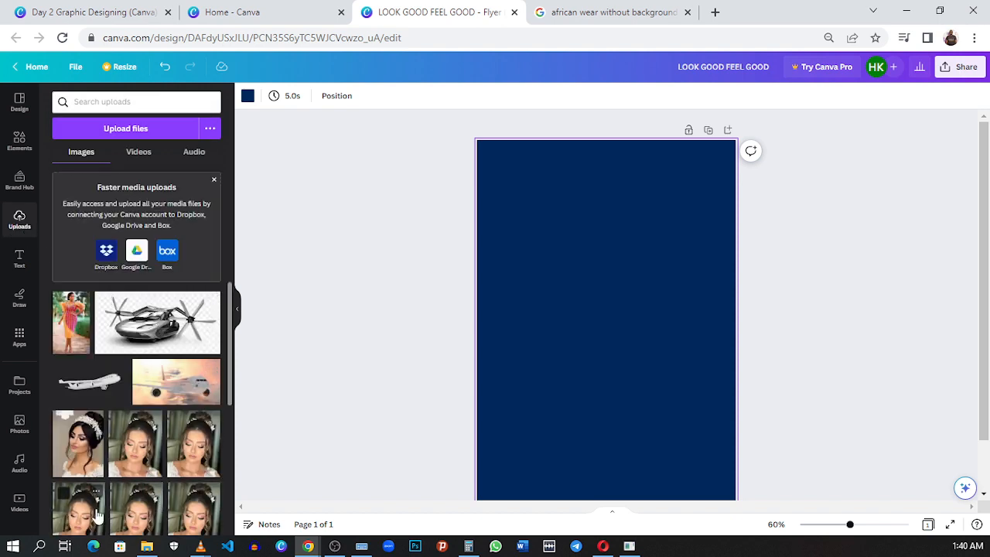
click(71, 321)
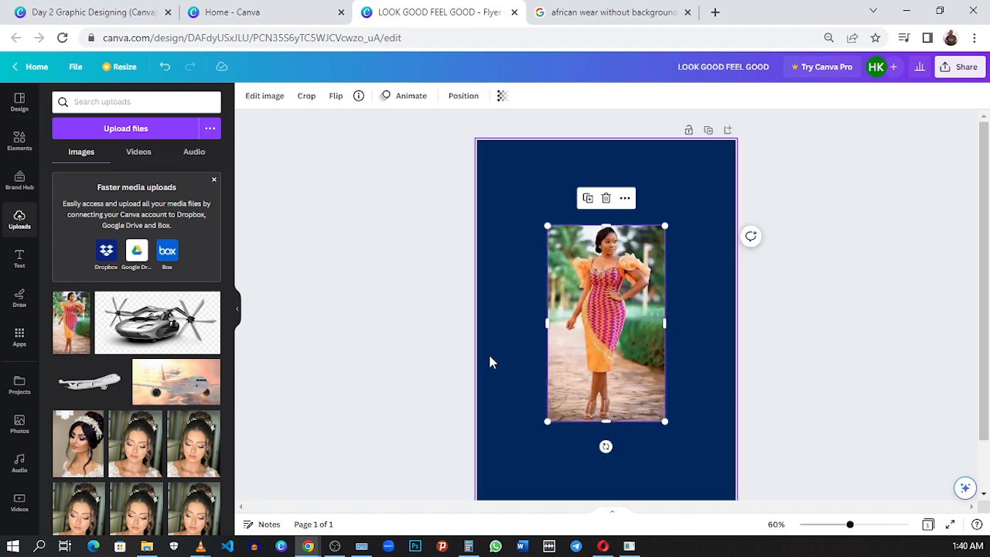
- Move the woman's photo to the page's upper left and enlarge it to cover most of the page height
click(21, 141)
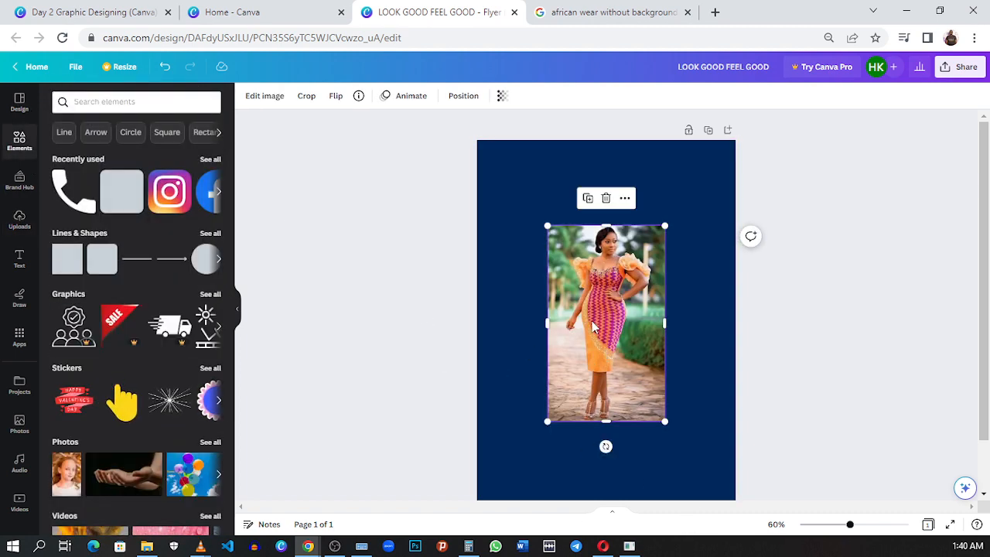
scroll(592, 323, down, 1)
scroll(593, 327, up, 1)
drag(616, 332, 530, 257)
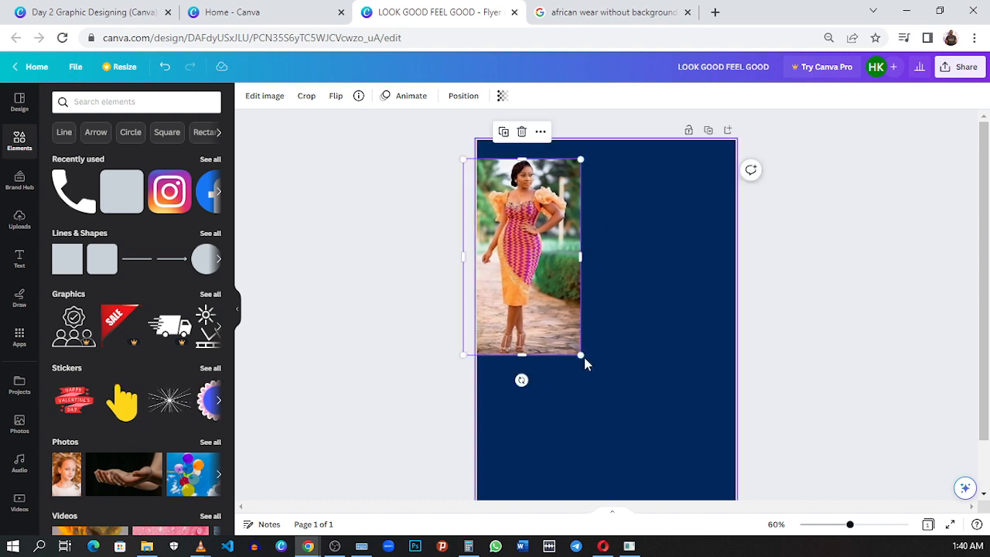
drag(584, 358, 657, 488)
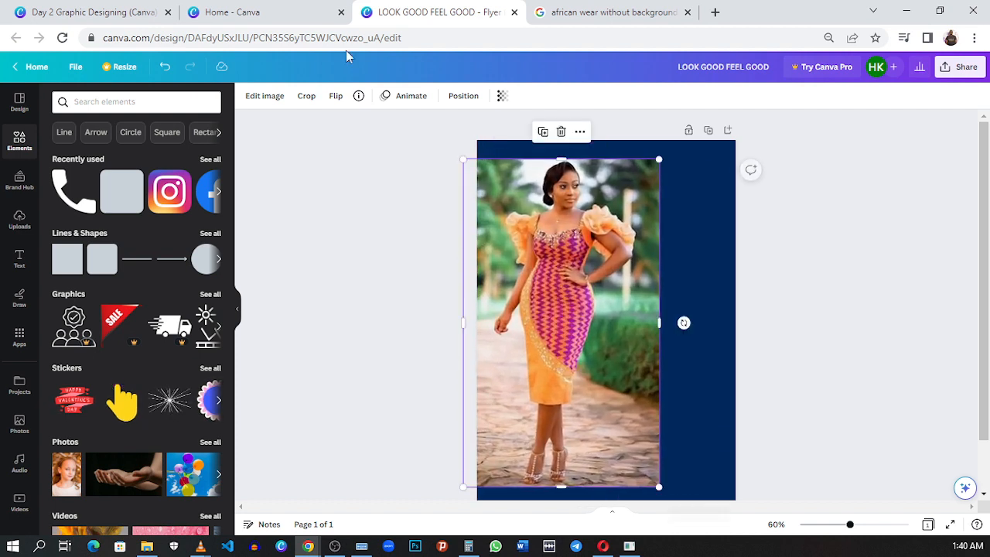
- Set the photo's saturation to 17
click(270, 102)
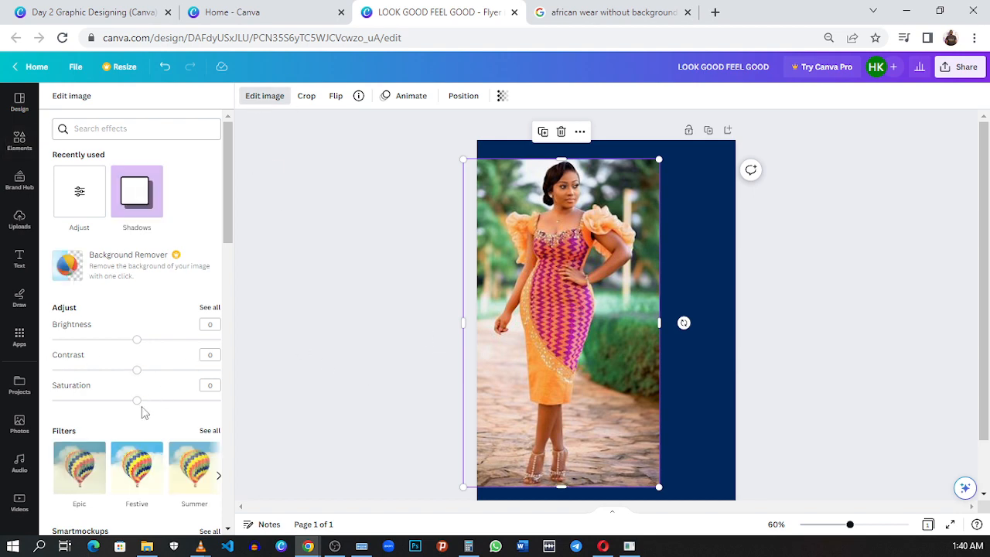
drag(139, 401, 151, 402)
click(137, 343)
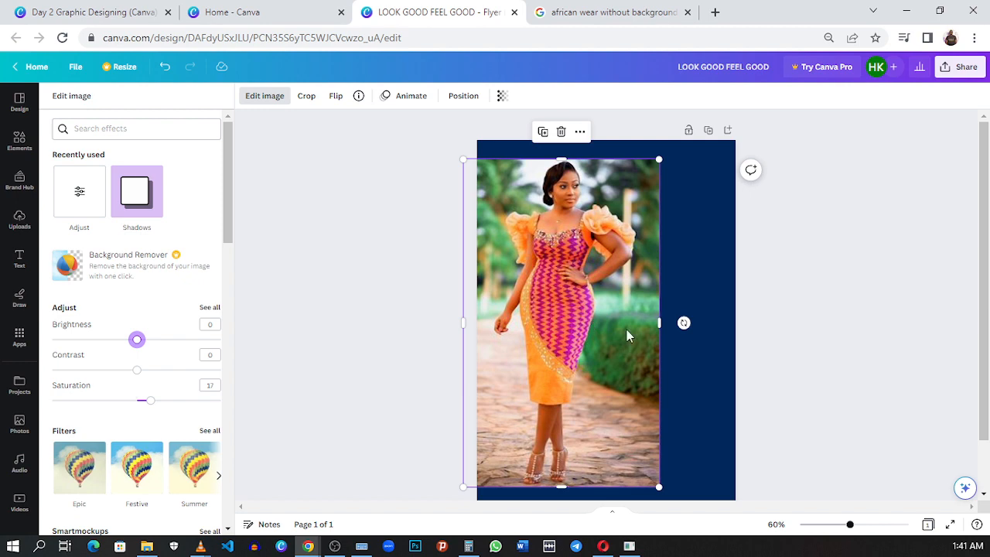
click(717, 263)
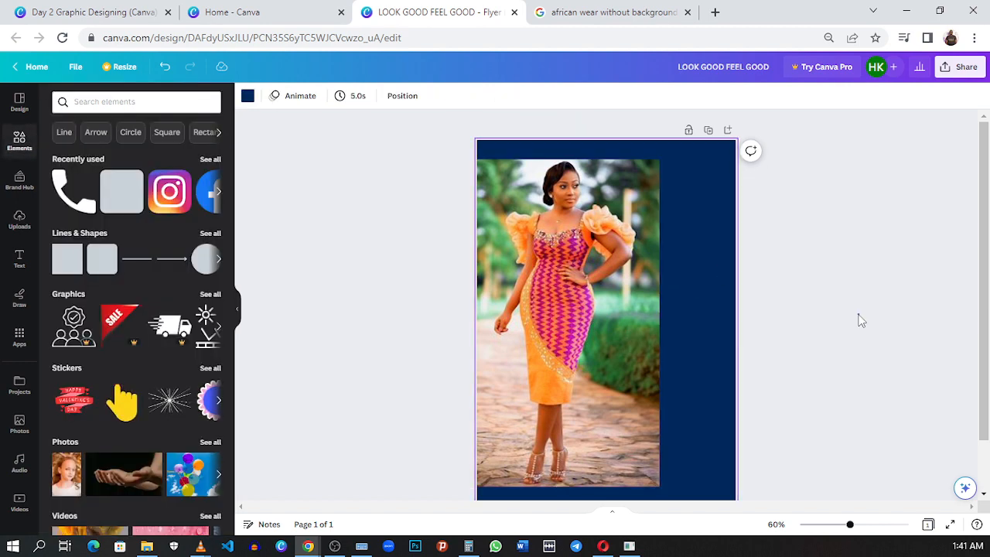
click(854, 317)
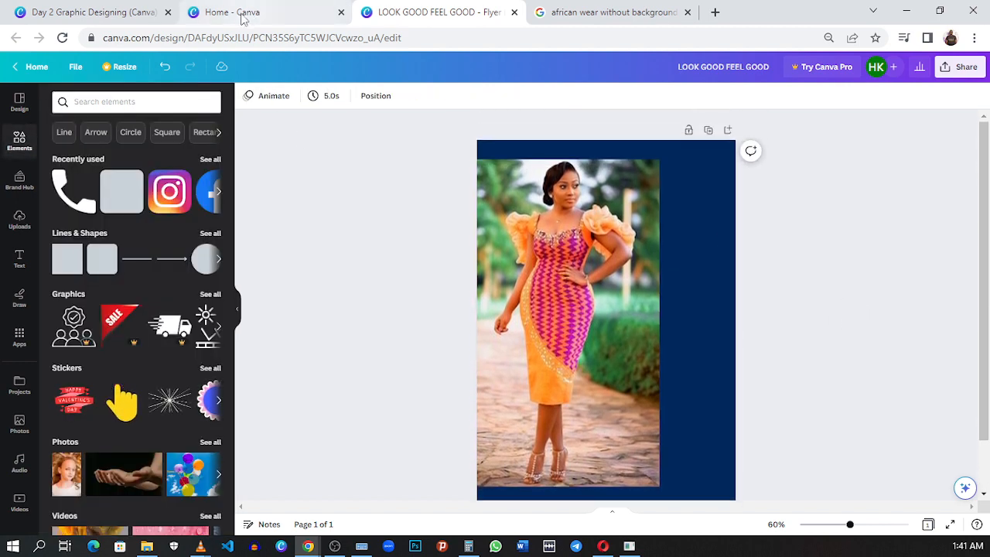
- Enlarge the photo to the page's full height and align it with the left edge, leaving a navy strip at right
click(89, 13)
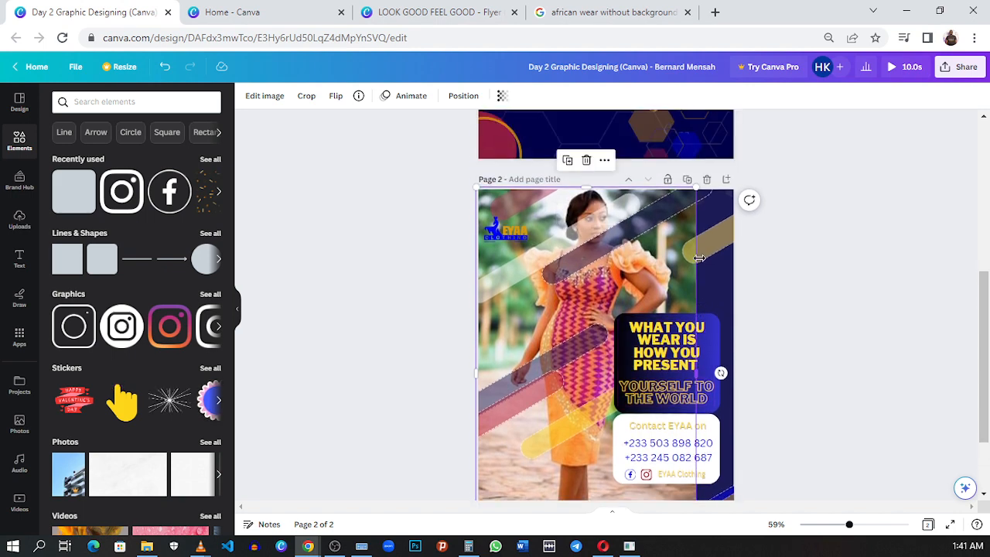
click(447, 12)
click(656, 161)
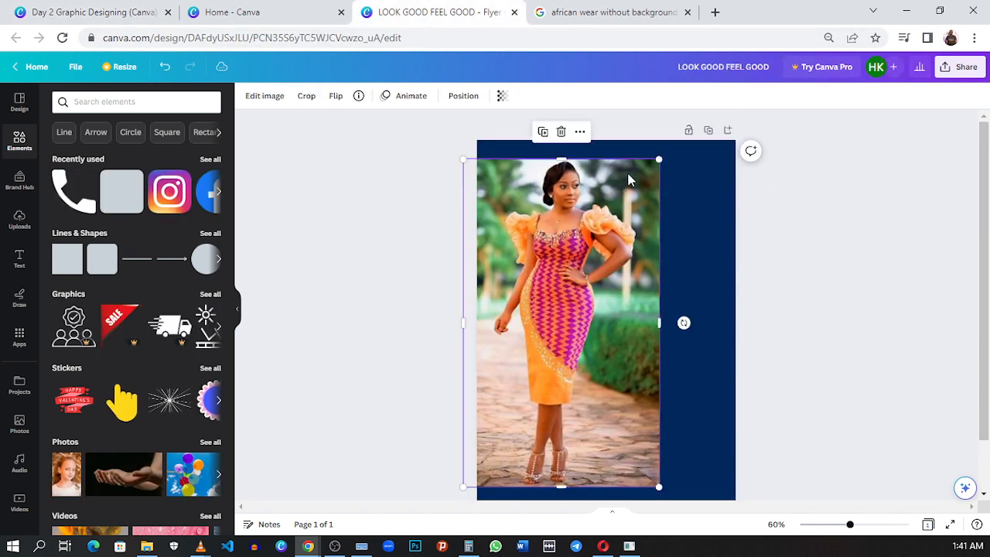
drag(656, 158, 680, 138)
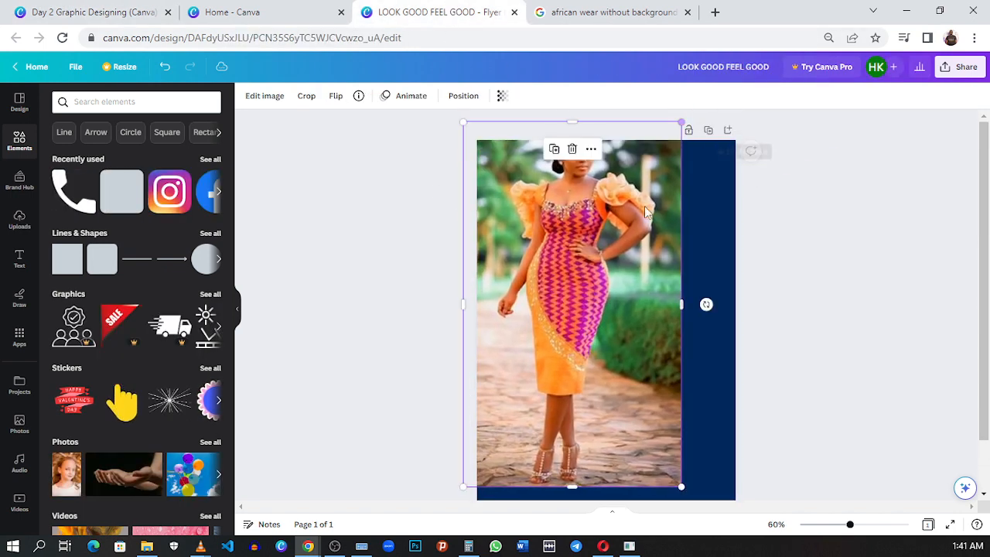
drag(644, 206, 635, 230)
scroll(634, 230, down, 2)
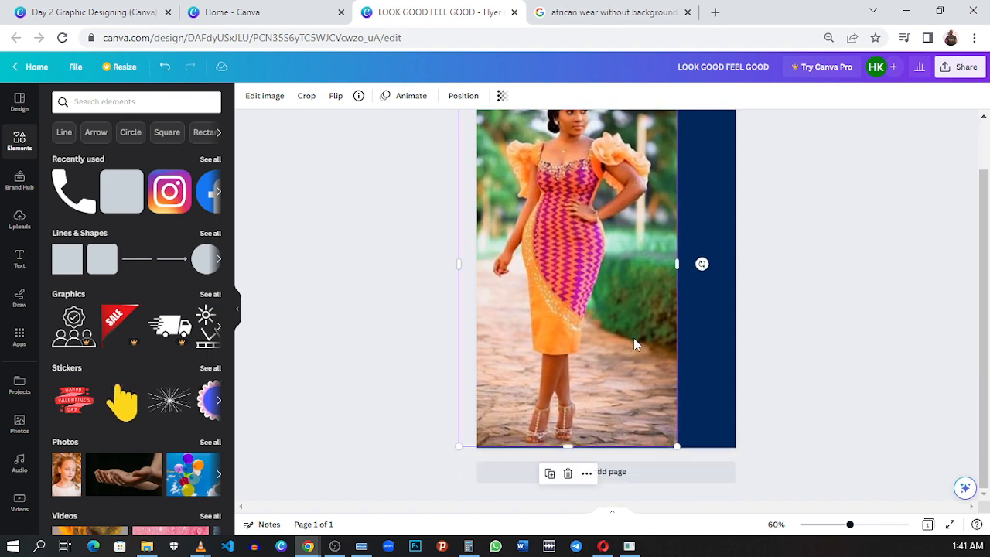
drag(569, 446, 569, 454)
scroll(707, 367, up, 1)
drag(608, 347, 629, 347)
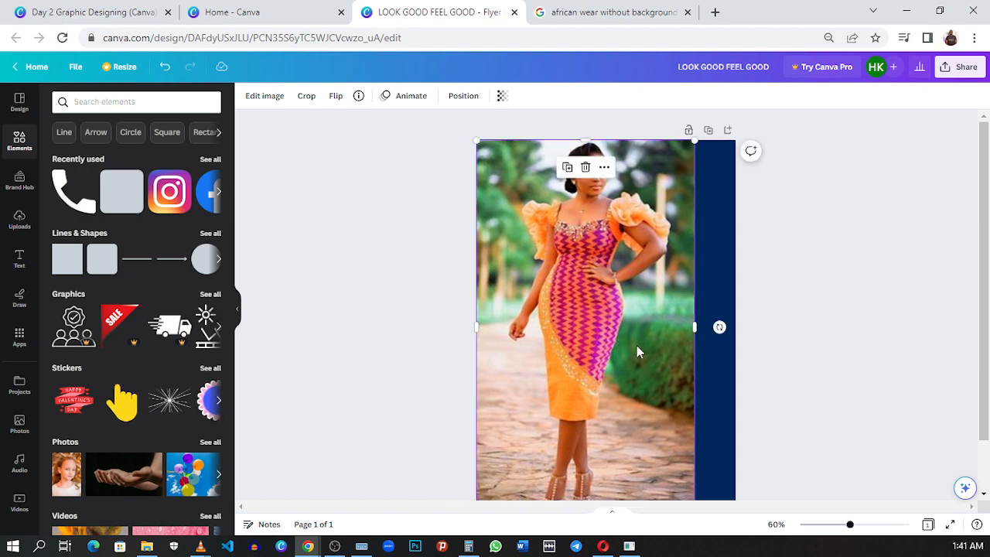
click(776, 292)
- Set the photo's vibrance to 16
click(263, 97)
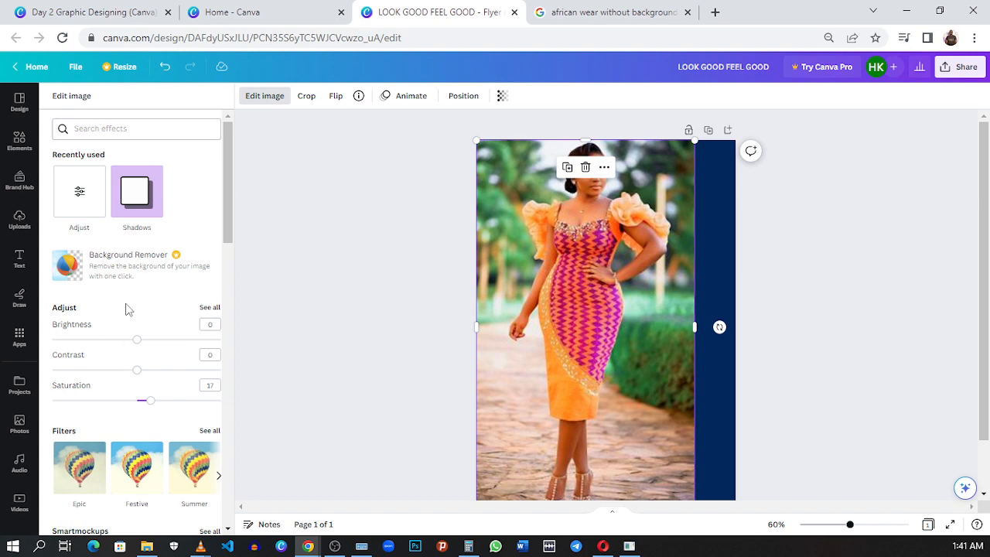
click(207, 308)
scroll(110, 399, down, 1)
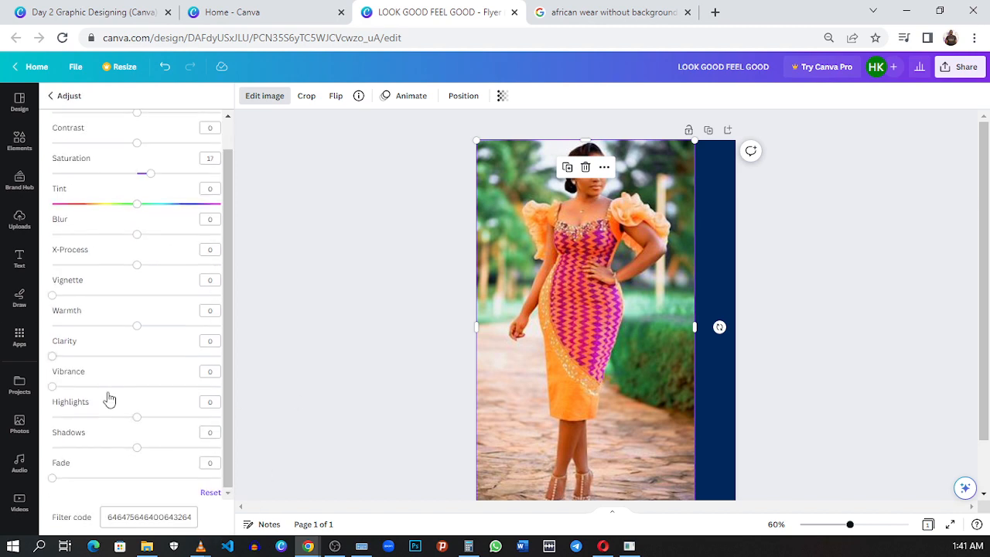
drag(55, 391, 82, 395)
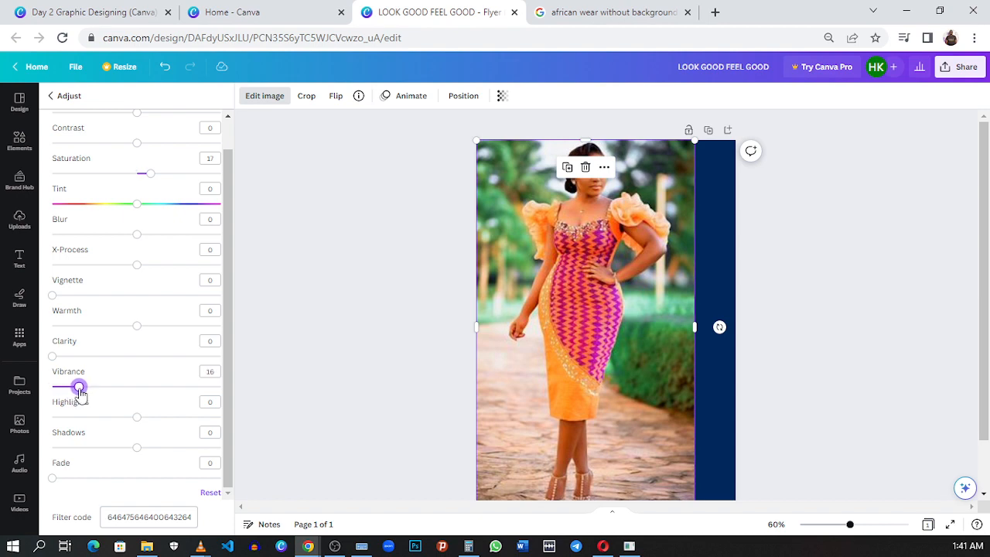
click(345, 183)
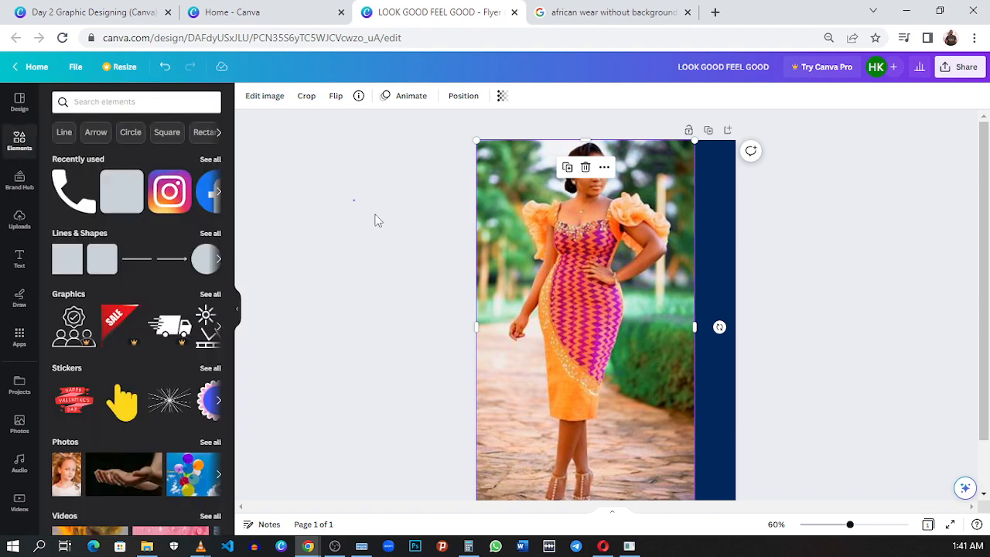
click(629, 269)
click(840, 217)
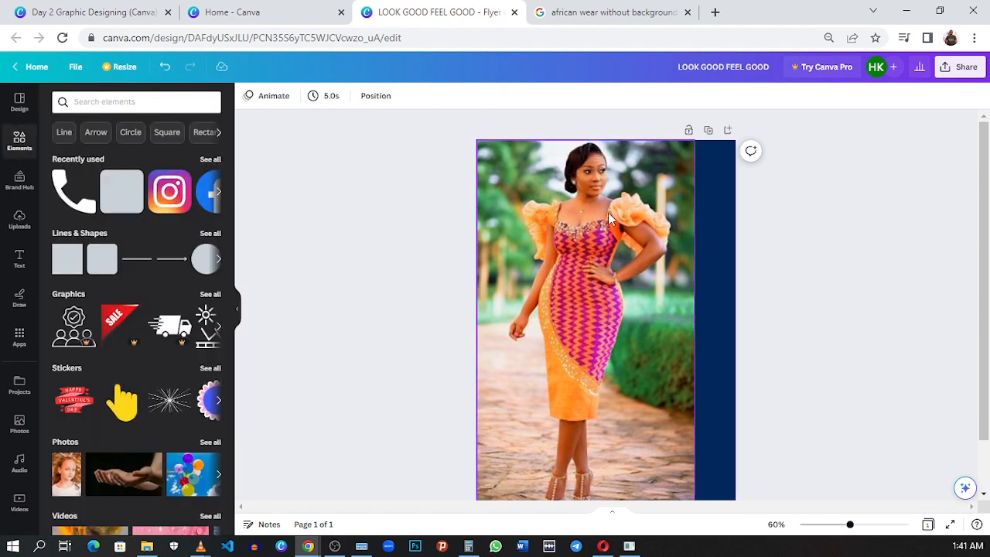
click(608, 212)
- Copy the EYAA Clothing logo from the Day 2 Graphic Designing design into the LOOK GOOD FEEL GOOD flyer and place it in the page's upper-left corner
click(108, 11)
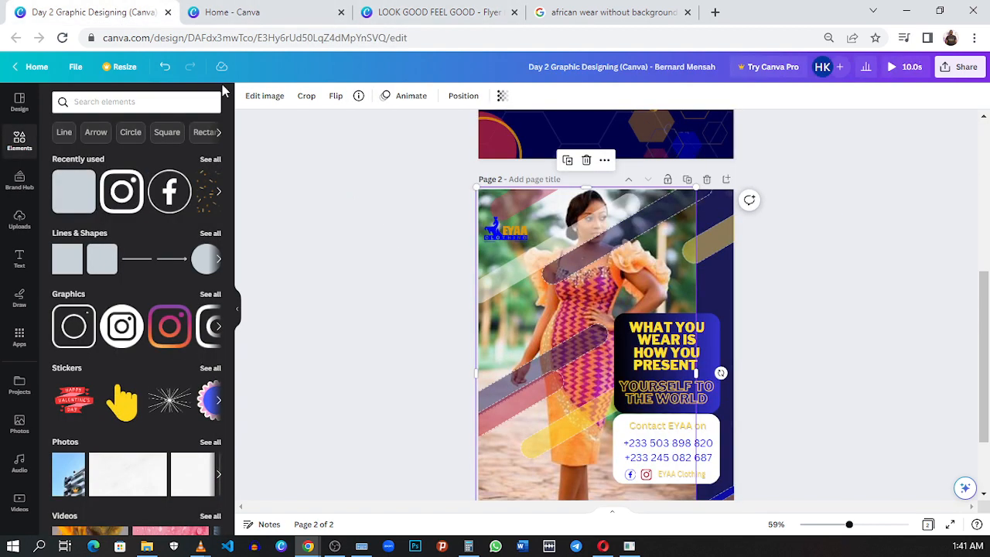
scroll(595, 268, down, 1)
scroll(595, 268, up, 1)
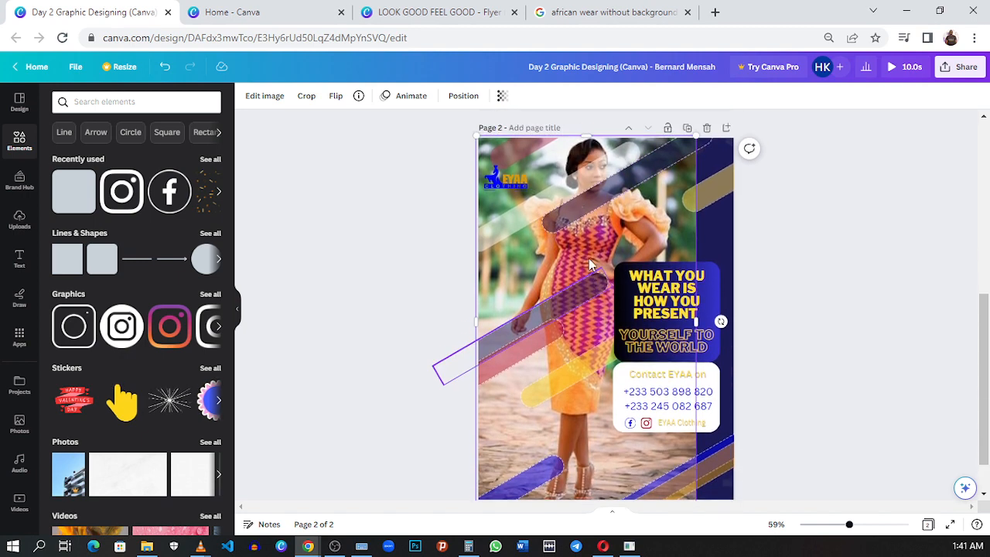
click(518, 229)
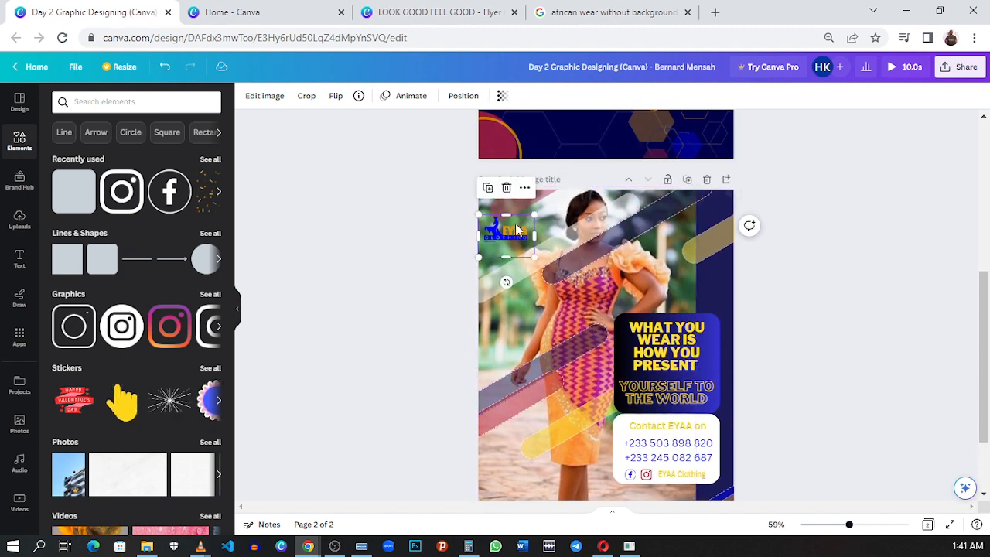
click(468, 11)
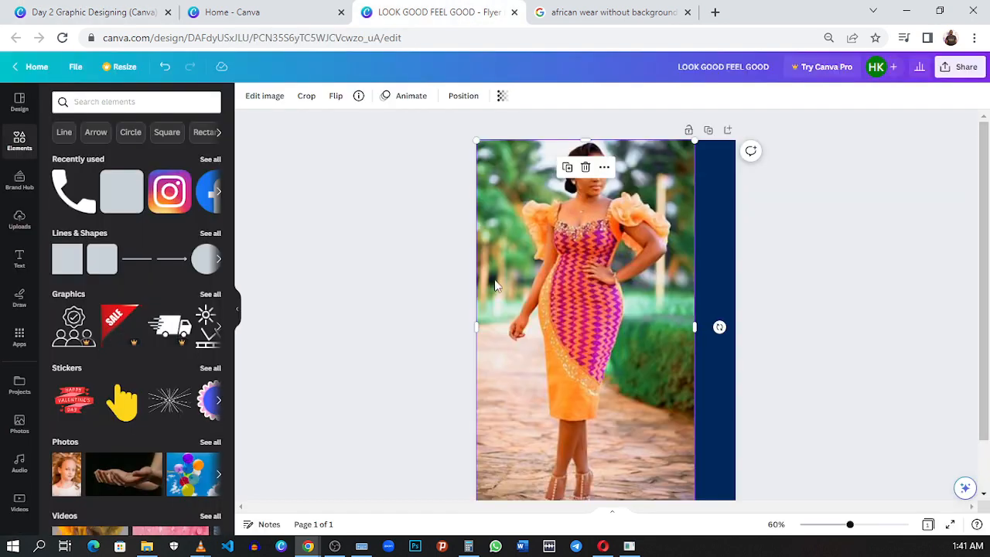
key(ctrl+v)
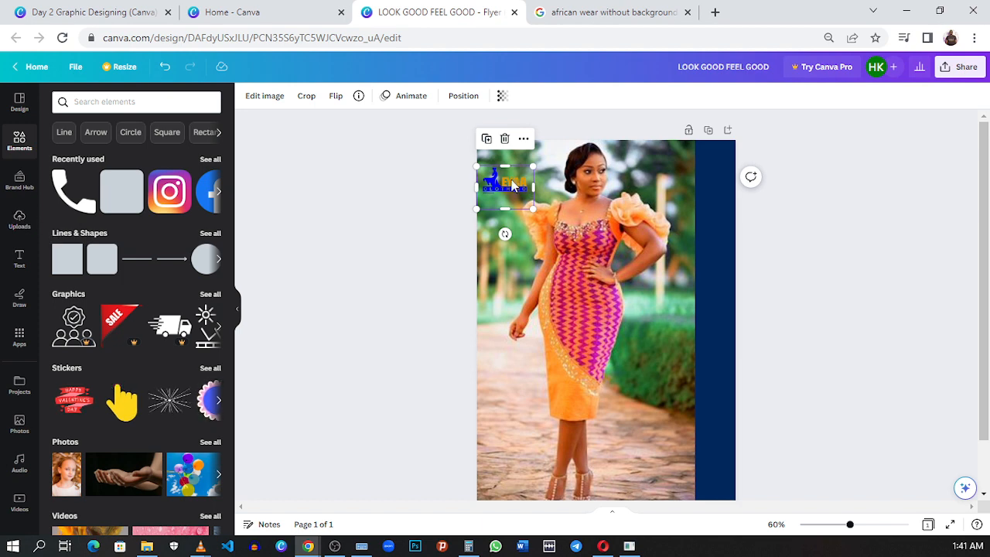
drag(515, 193, 513, 175)
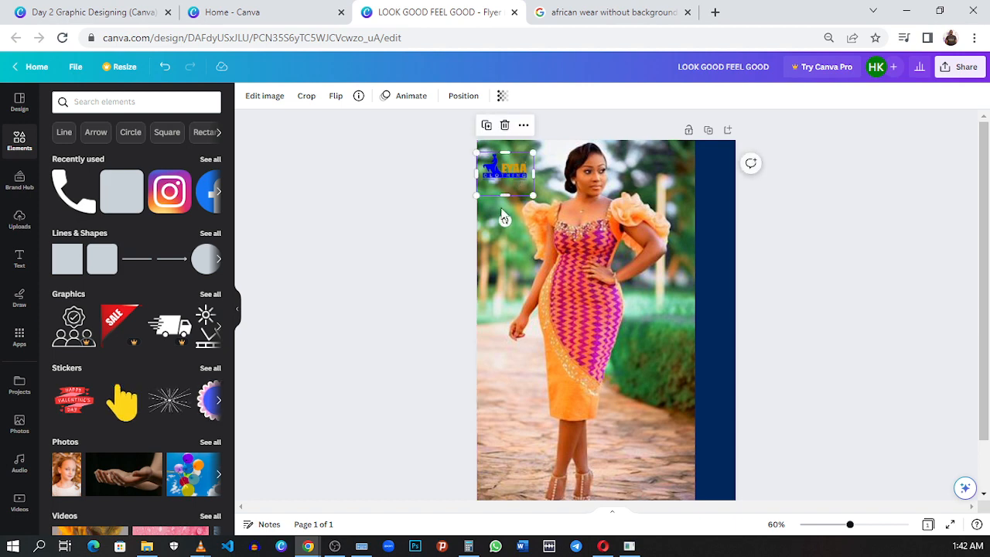
click(514, 238)
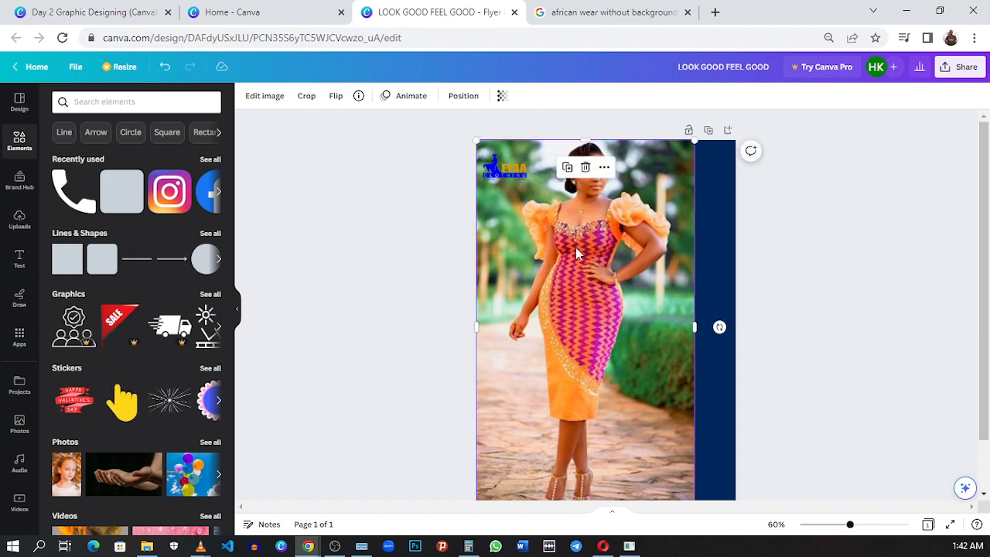
click(765, 186)
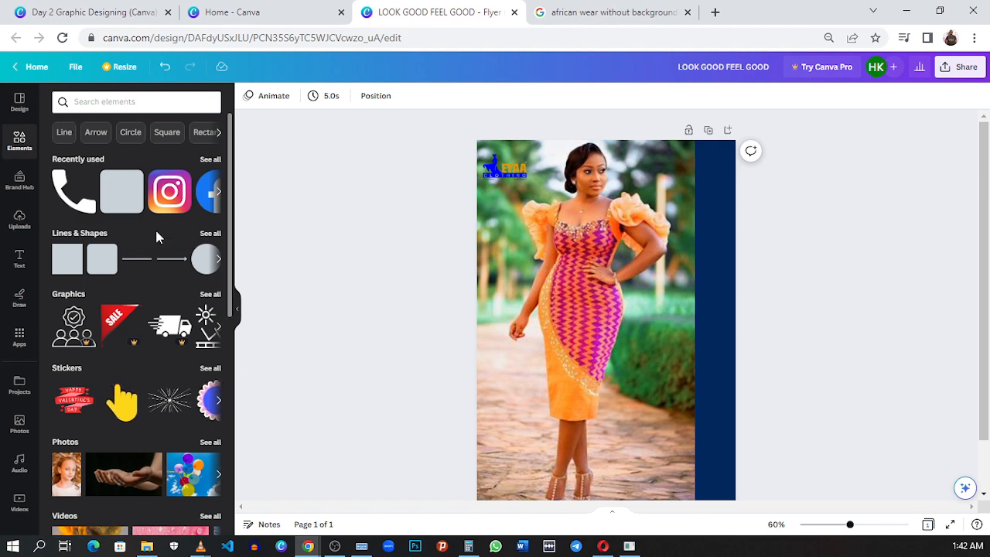
- Add a navy rounded square and reshape it into a long, thin rounded bar across the woman's dress
click(128, 199)
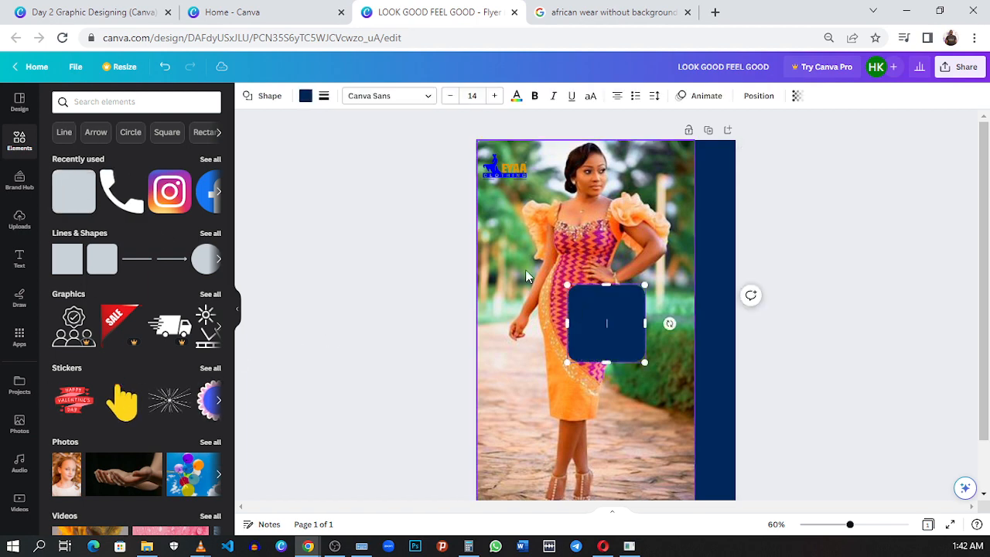
click(803, 345)
click(628, 333)
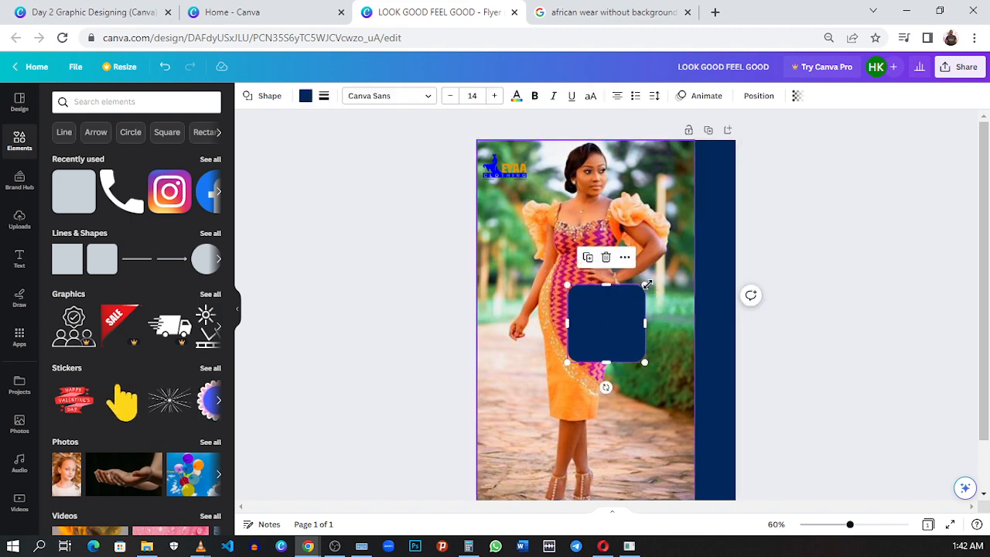
drag(646, 285, 619, 335)
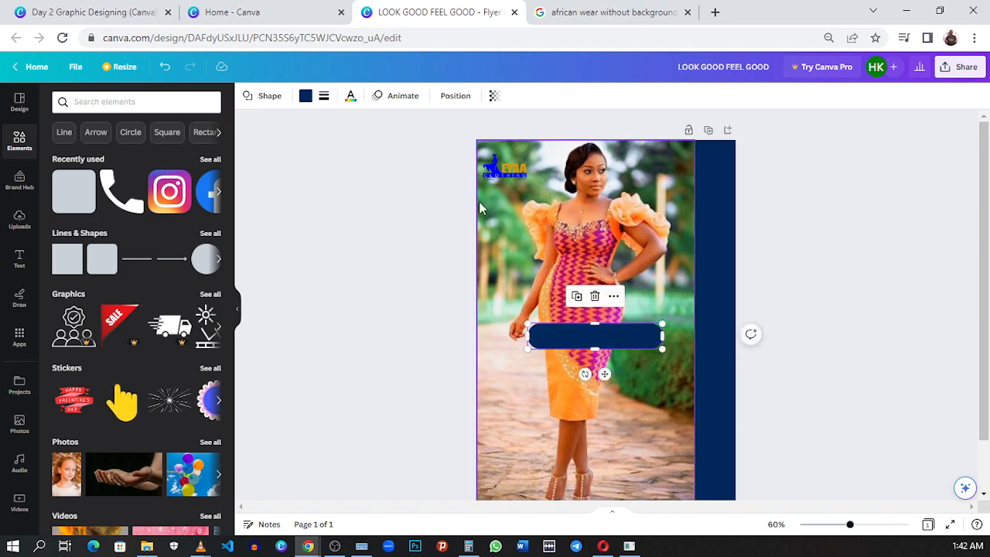
click(82, 12)
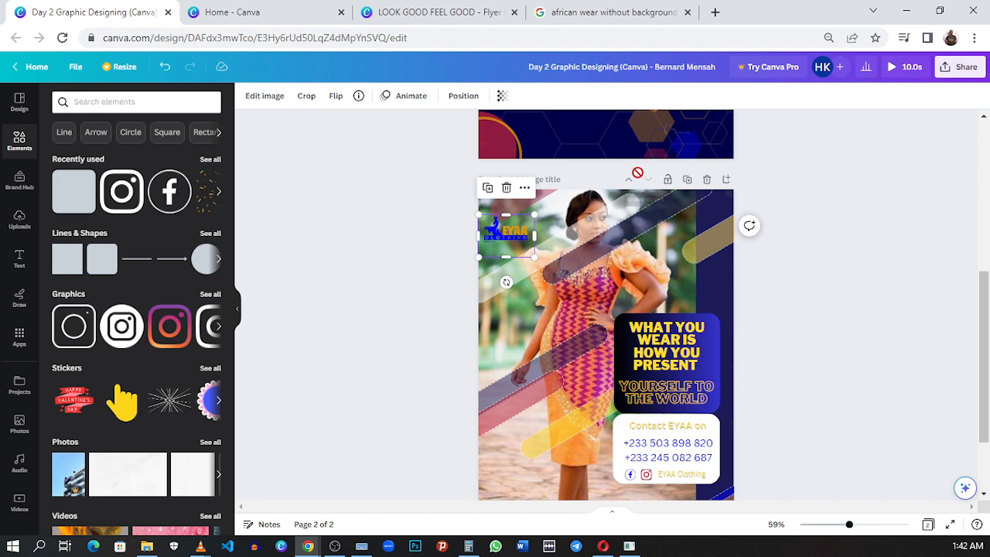
click(438, 12)
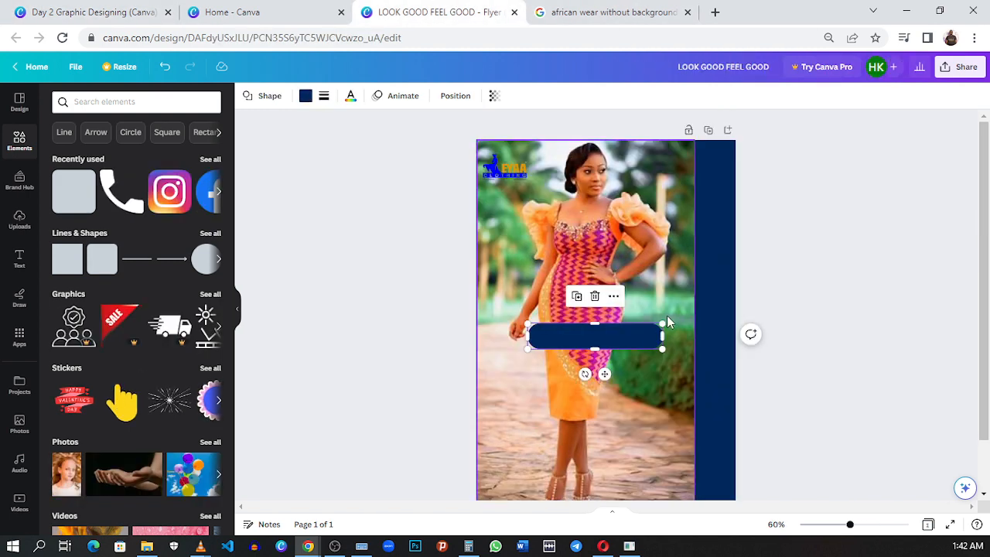
drag(663, 323, 679, 317)
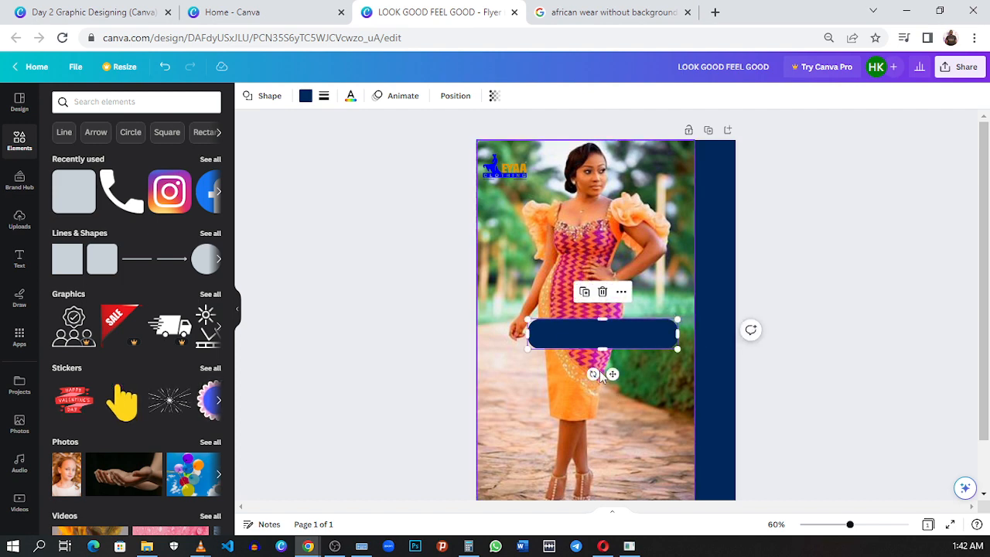
- Rotate the navy bar to a diagonal rising to the right and move it up across the woman's face and shoulder
drag(592, 375, 615, 369)
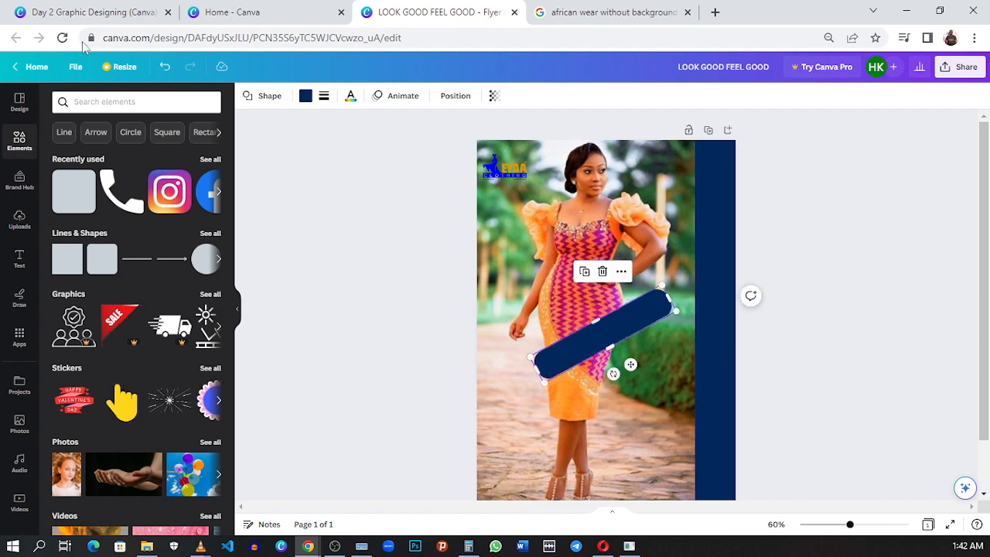
click(77, 12)
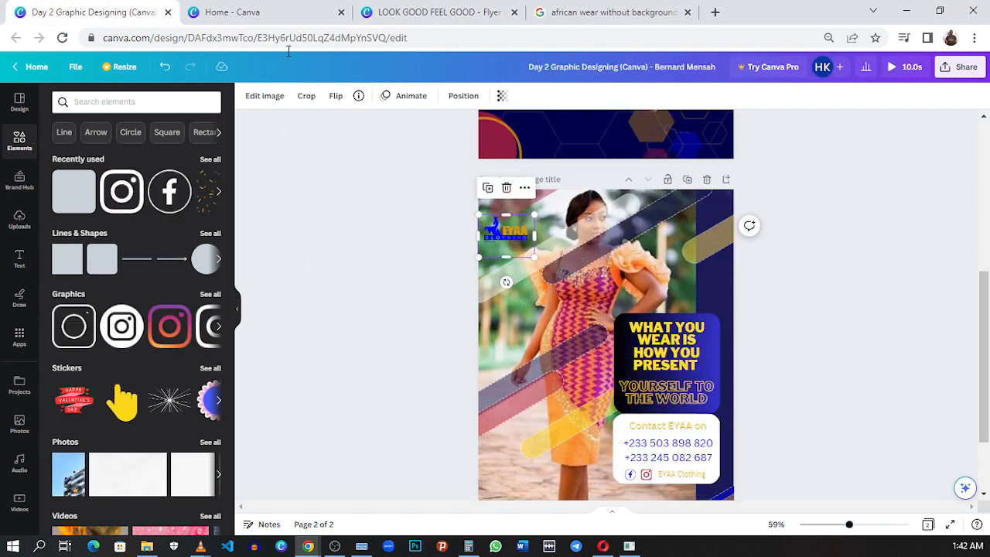
click(437, 13)
drag(583, 357, 582, 201)
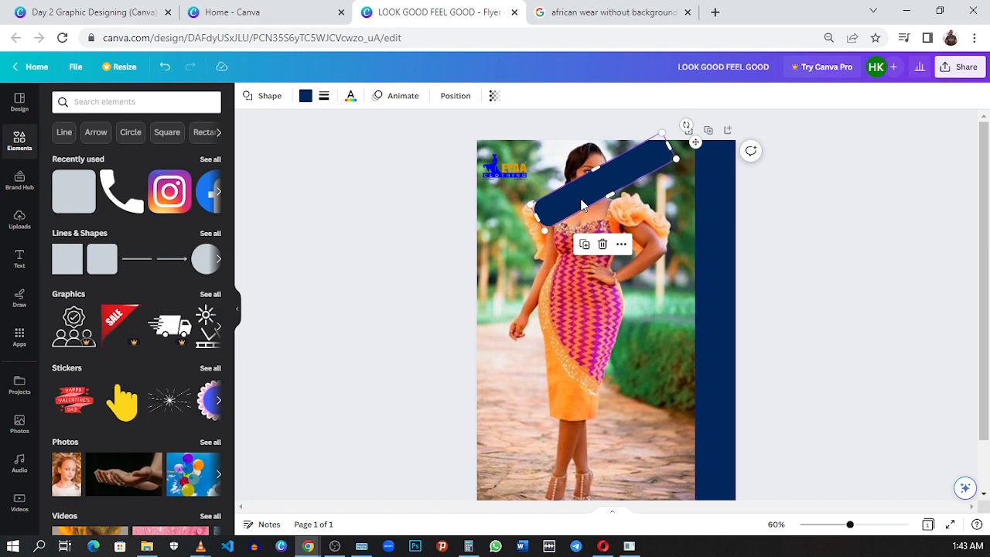
- Set the diagonal bar's transparency to 45 and copy that value
click(492, 96)
click(438, 141)
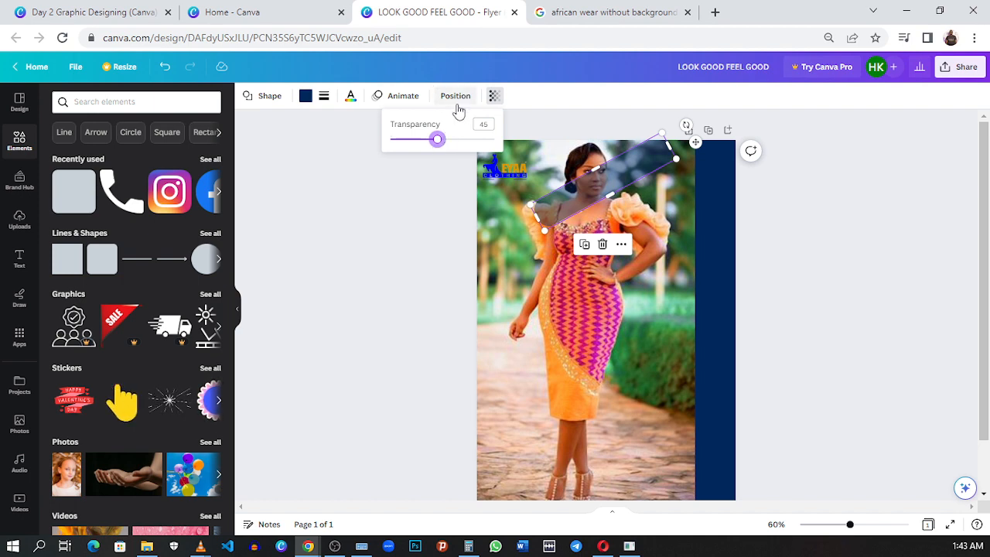
click(484, 124)
right_click(489, 129)
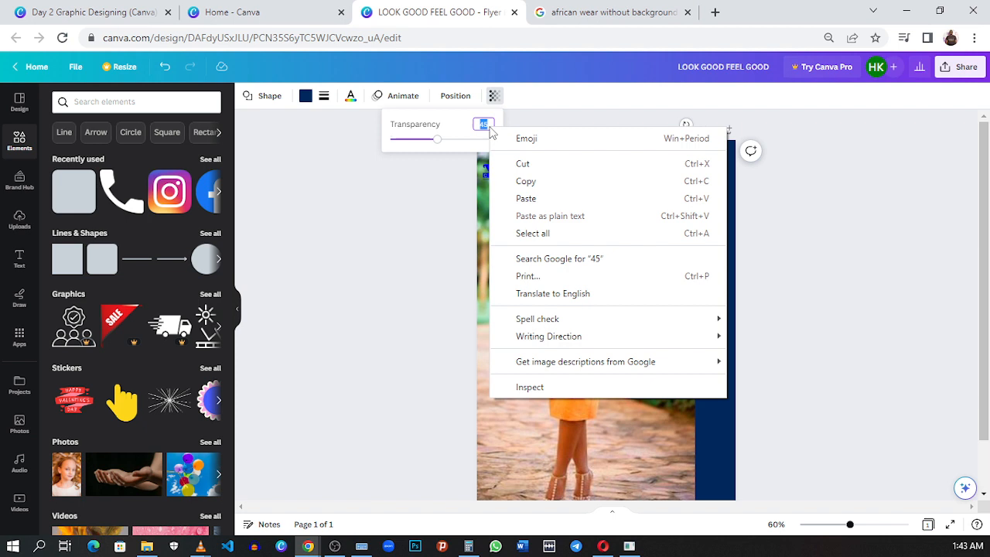
click(551, 186)
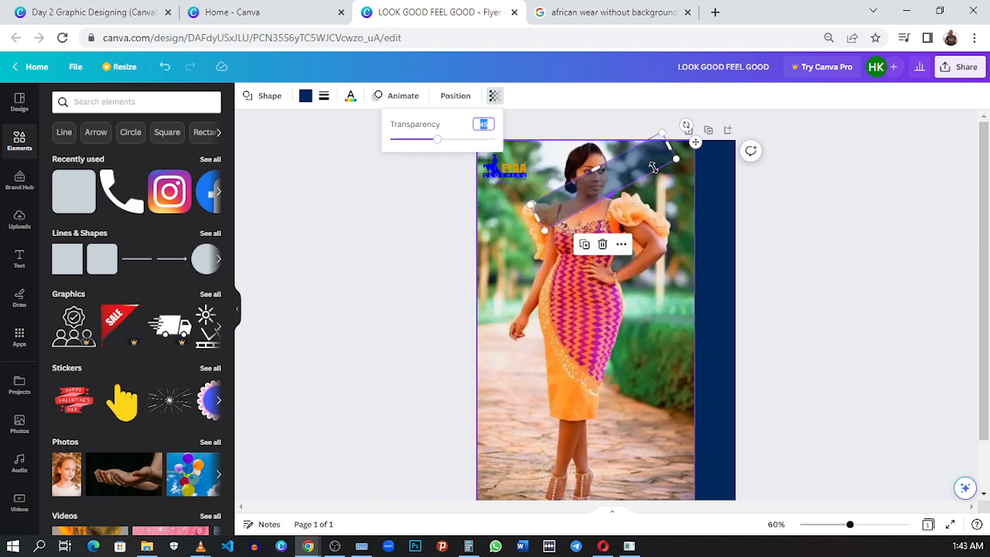
- Lengthen the diagonal bar at its upper end so it extends past the page's top edge
drag(669, 145, 702, 128)
click(657, 240)
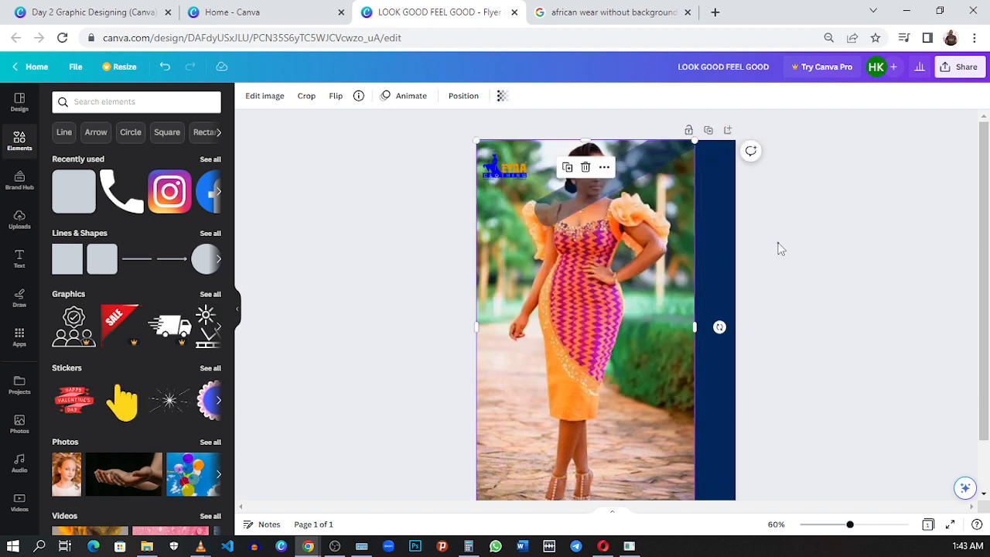
click(778, 244)
- Duplicate the diagonal bar, place the copy across the dress neckline and past the page's left edge, and color it white
click(635, 163)
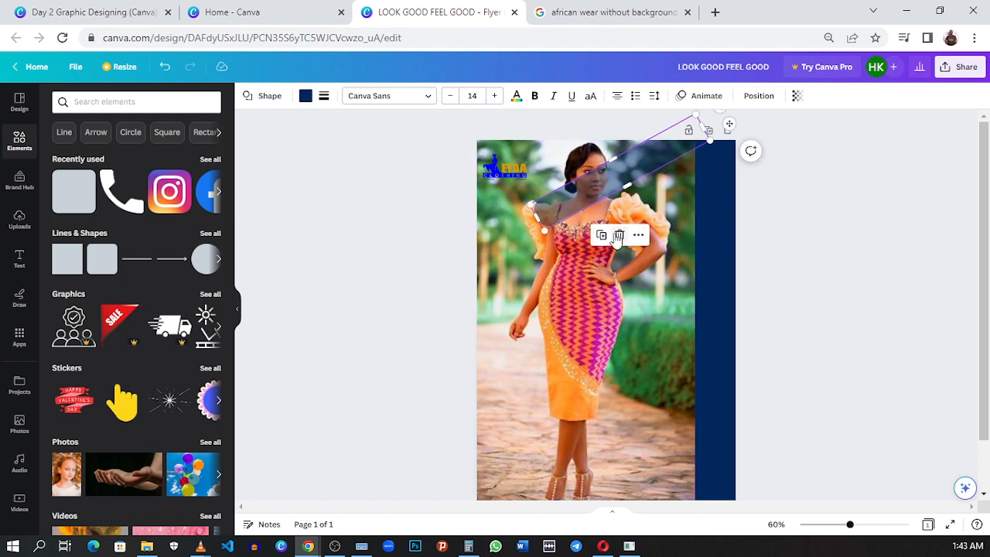
drag(74, 210, 515, 256)
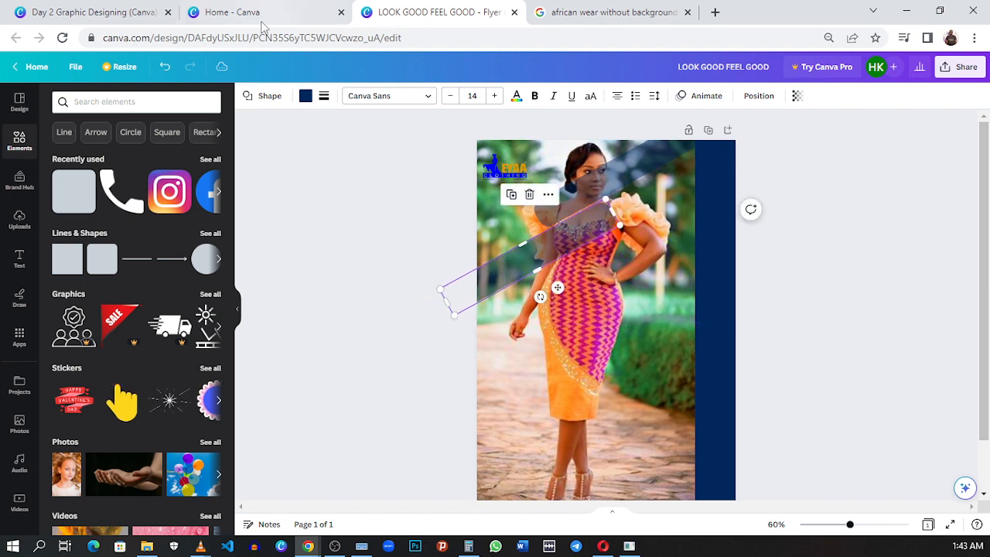
click(306, 95)
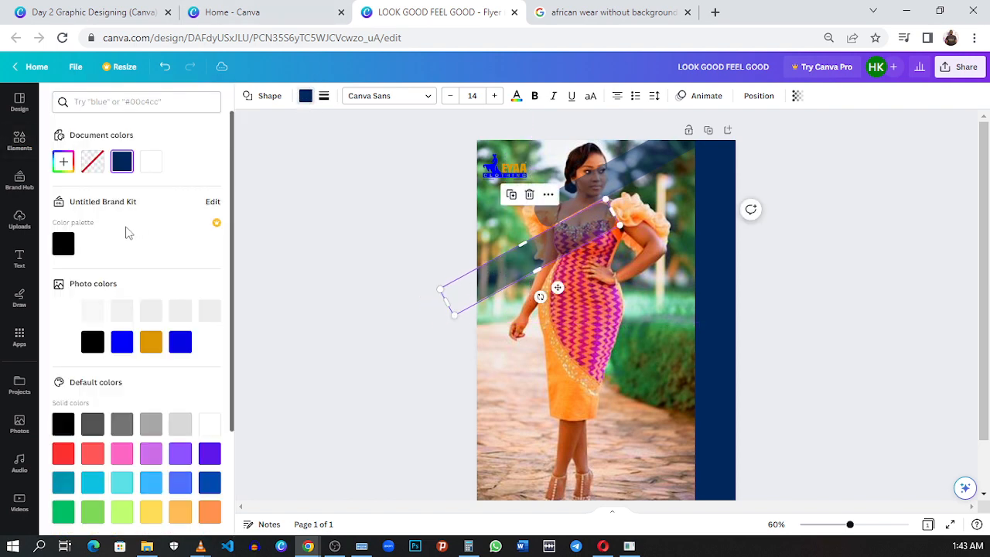
scroll(116, 324, down, 3)
scroll(116, 341, up, 2)
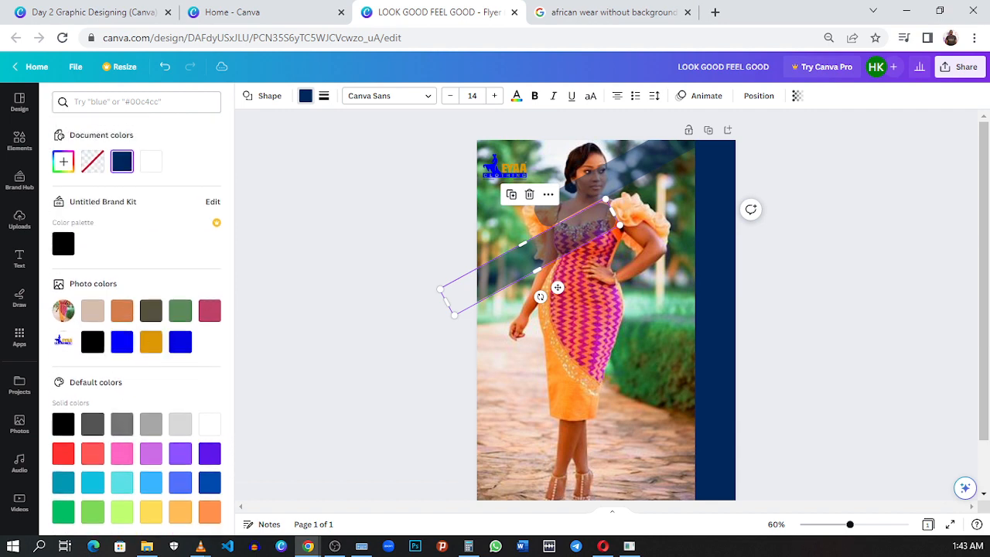
scroll(159, 379, down, 2)
scroll(154, 387, up, 2)
click(147, 161)
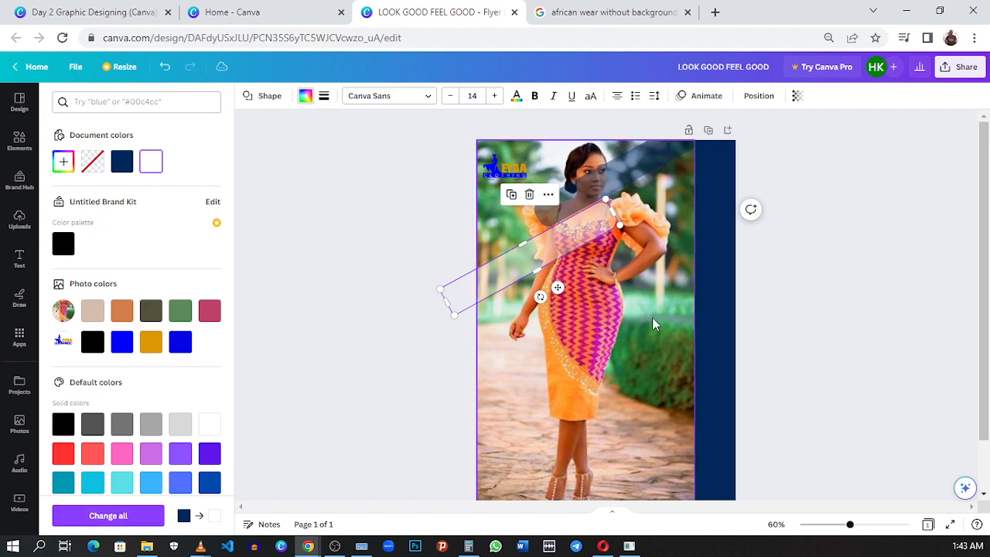
- Place a copy of the white bar lower on the page's left edge, beside the woman's hand, and color it blue
drag(575, 248, 486, 333)
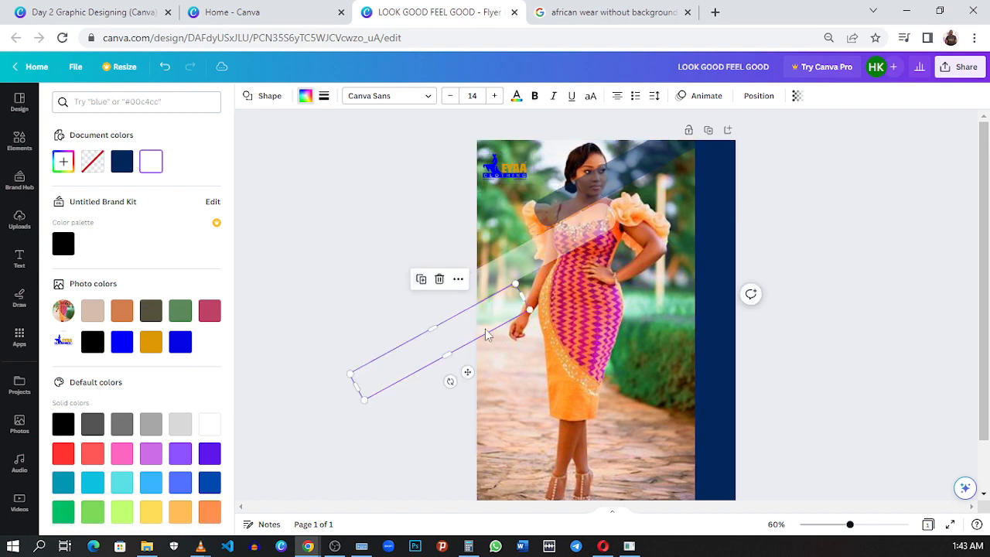
click(180, 341)
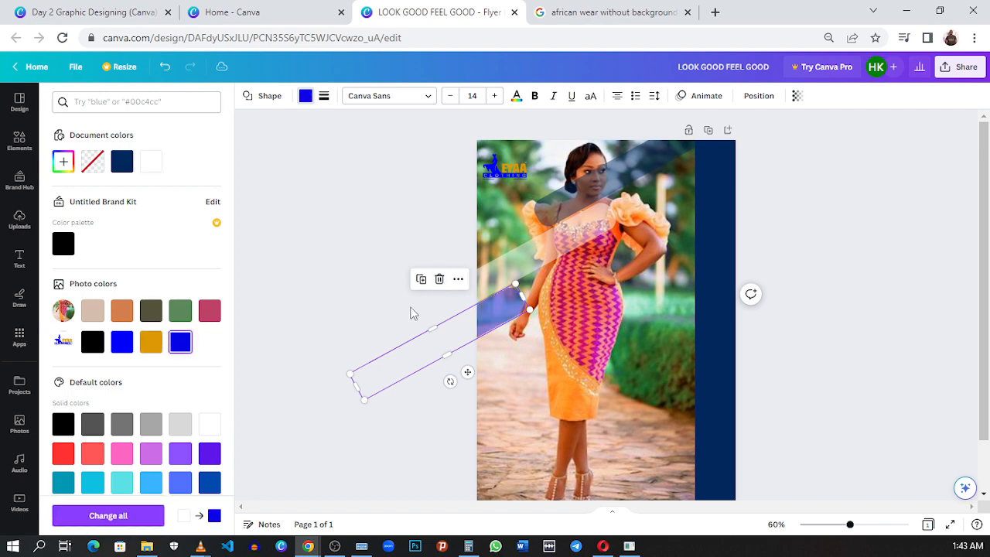
- Duplicate the blue bar, place the copy from the woman's waist across the navy strip past the page's right edge, and color it red
click(422, 280)
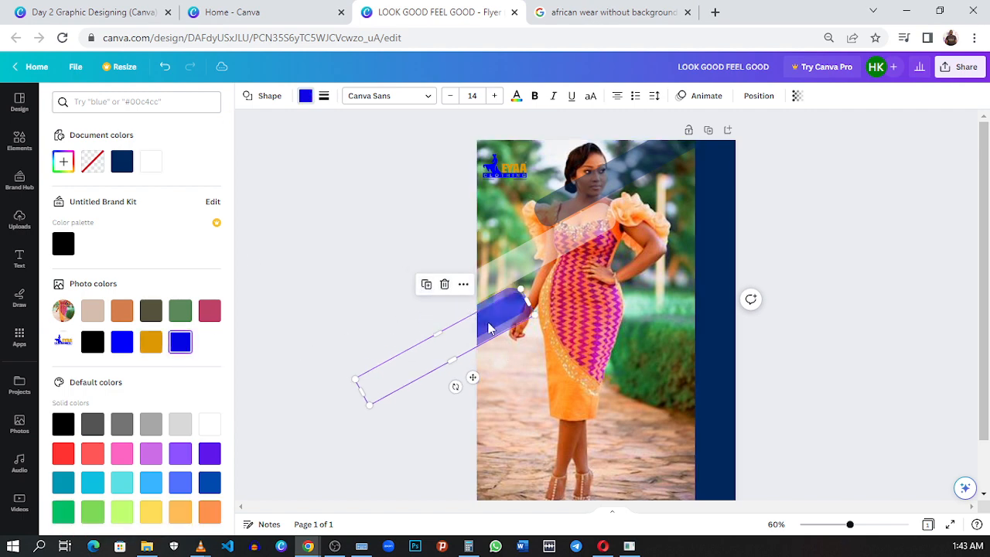
drag(489, 328, 724, 226)
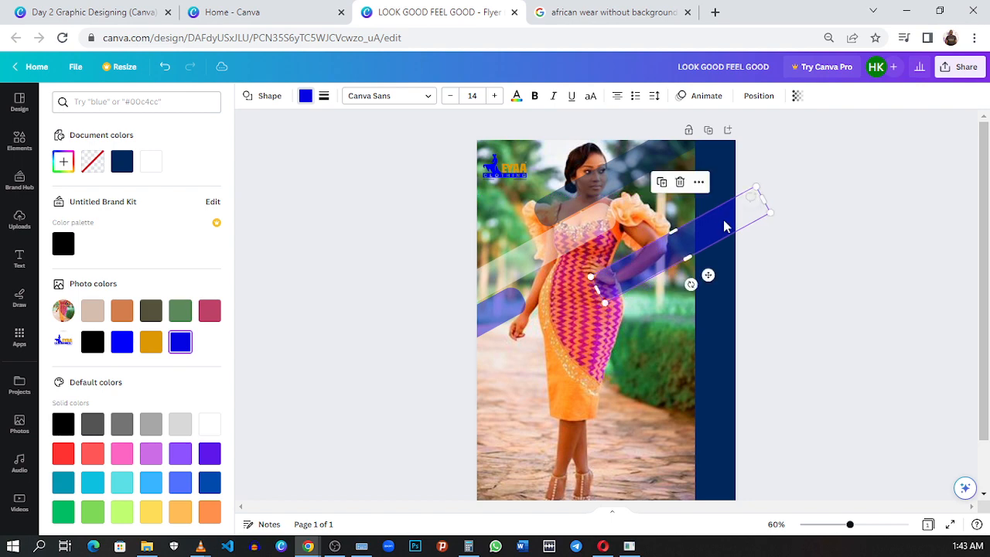
click(122, 163)
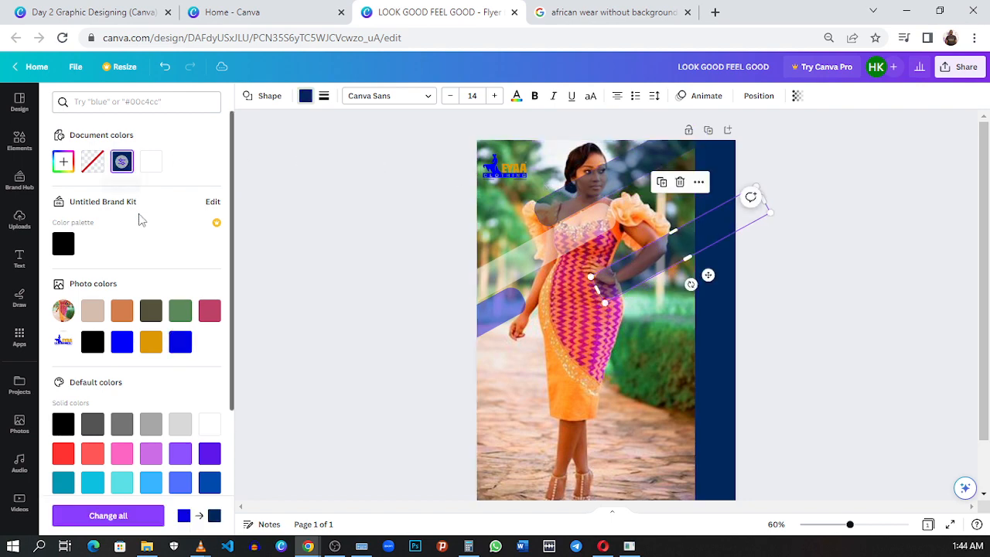
scroll(148, 337, down, 3)
scroll(72, 503, up, 3)
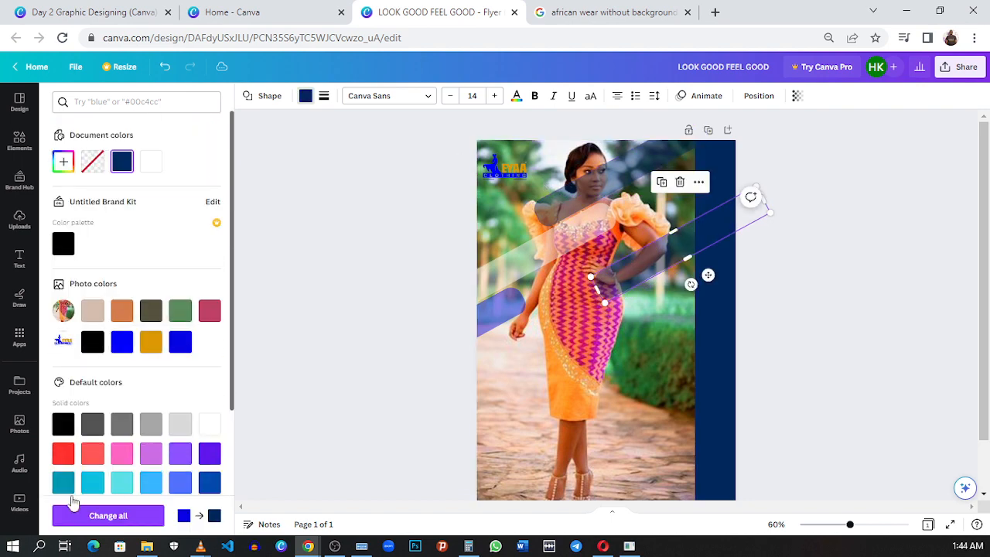
click(63, 454)
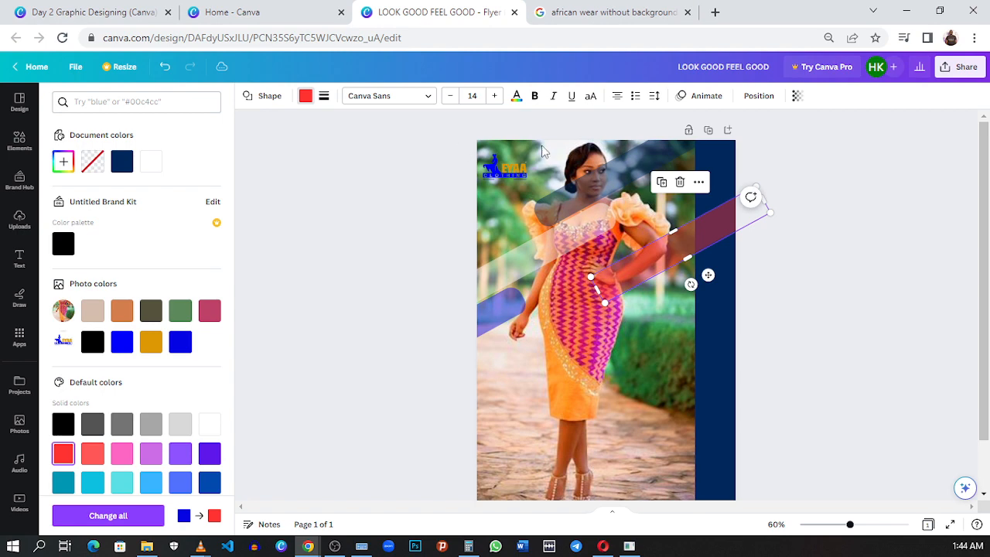
- Duplicate the red diagonal bar, place the copy directly below it across the dress and navy strip, and color it navy
click(659, 186)
drag(680, 259, 636, 289)
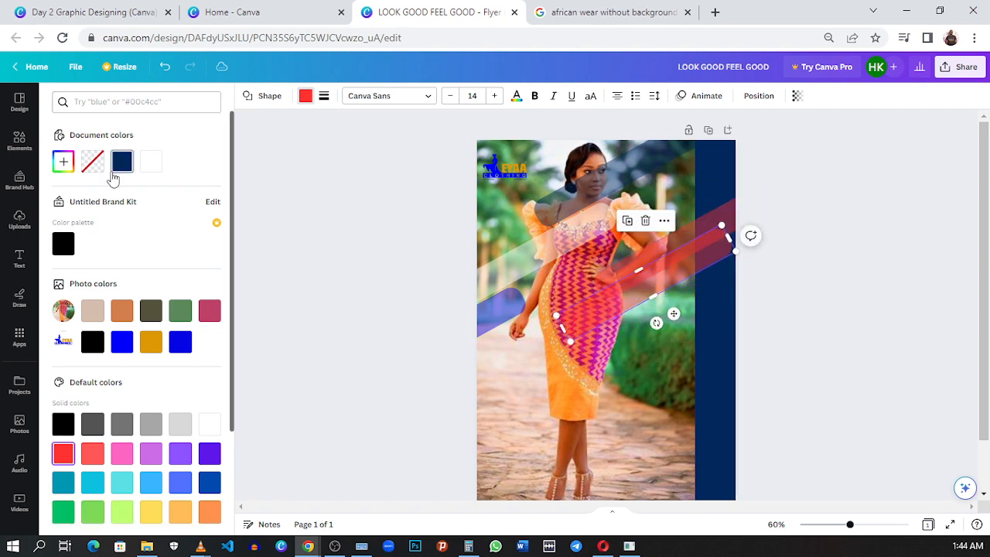
click(122, 162)
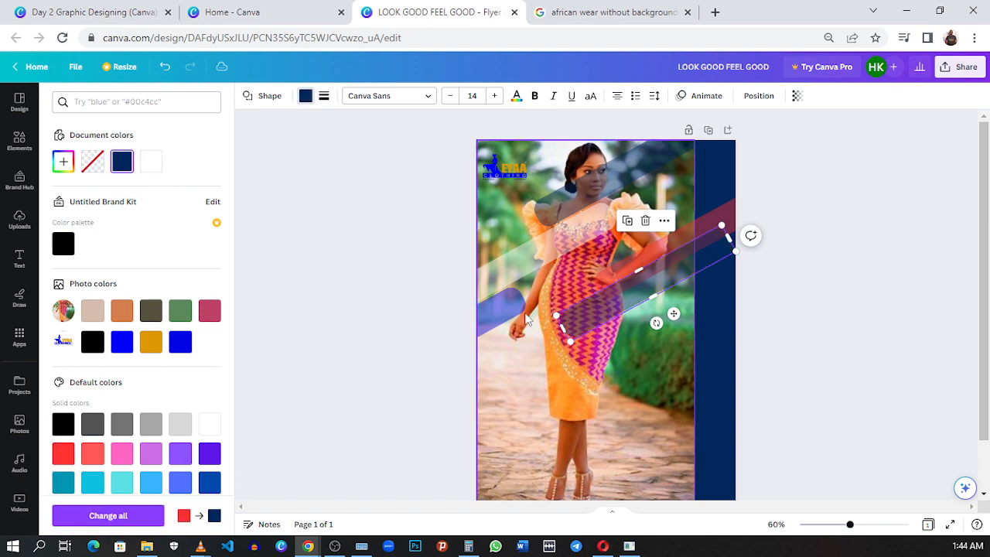
- Place a copy of the navy bar across the page's lower left edge beside the woman's lower legs, and color it crimson
scroll(529, 307, down, 1)
scroll(528, 307, down, 2)
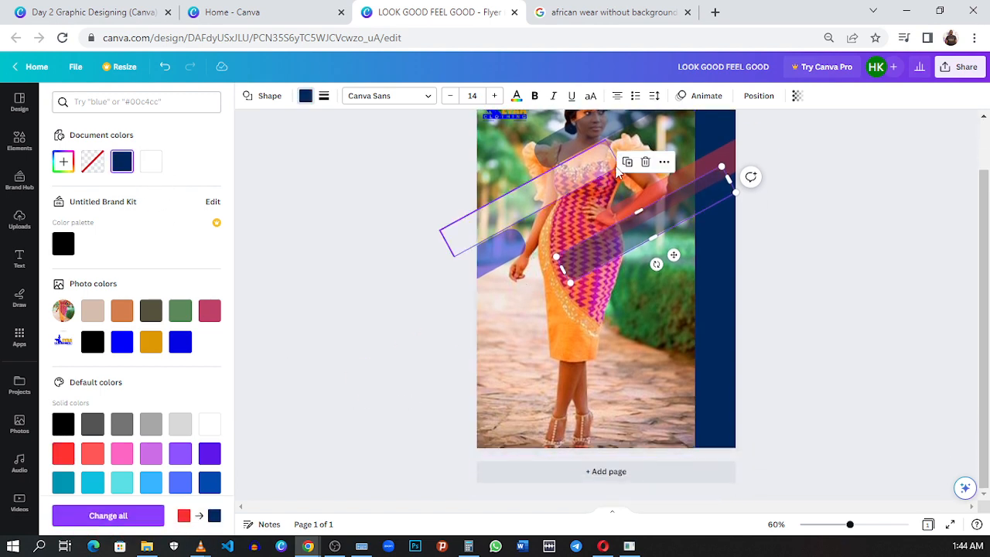
drag(617, 172, 502, 417)
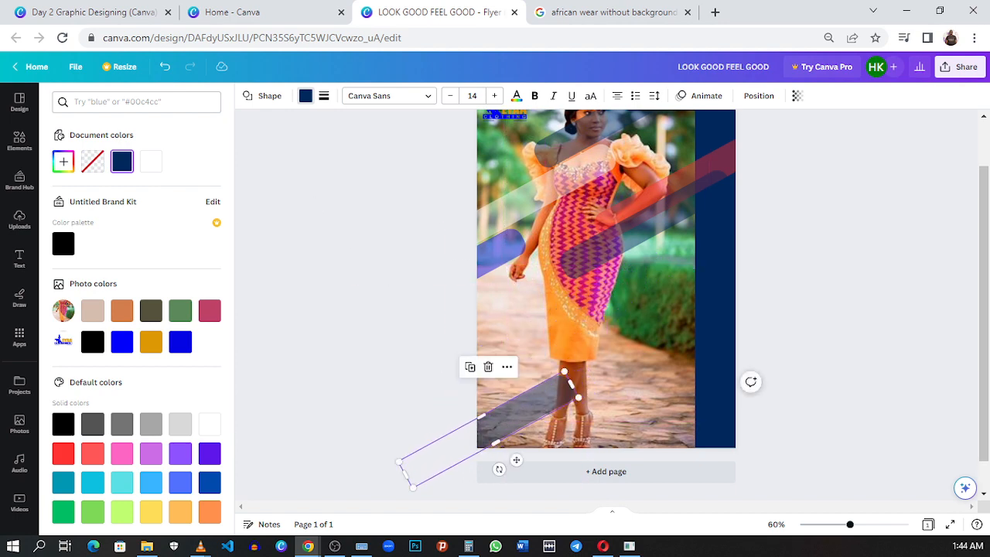
click(99, 311)
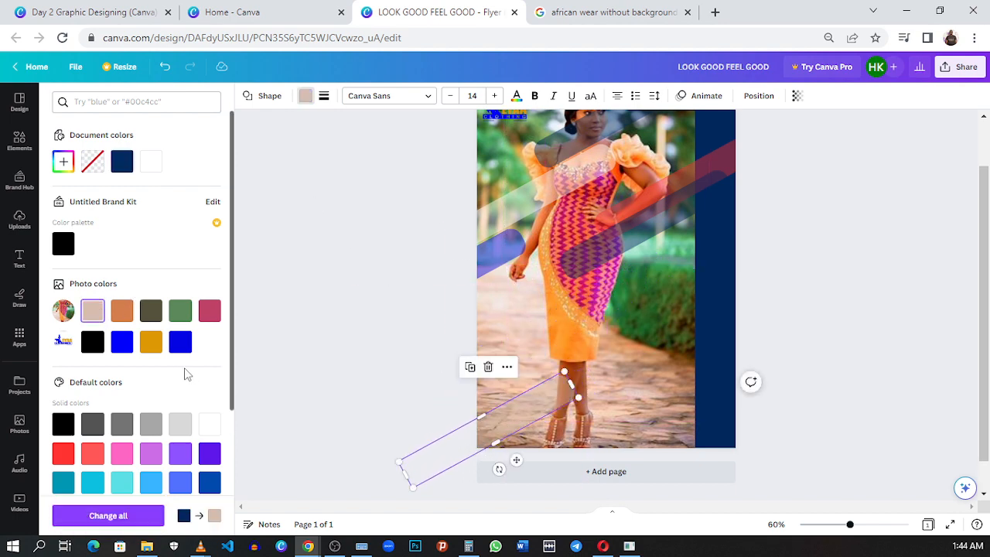
click(208, 313)
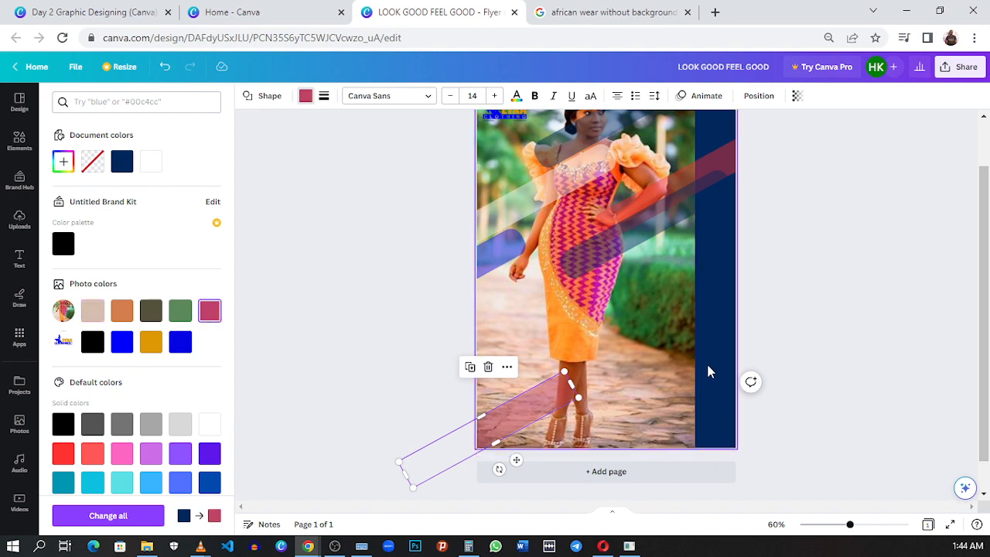
scroll(709, 371, up, 1)
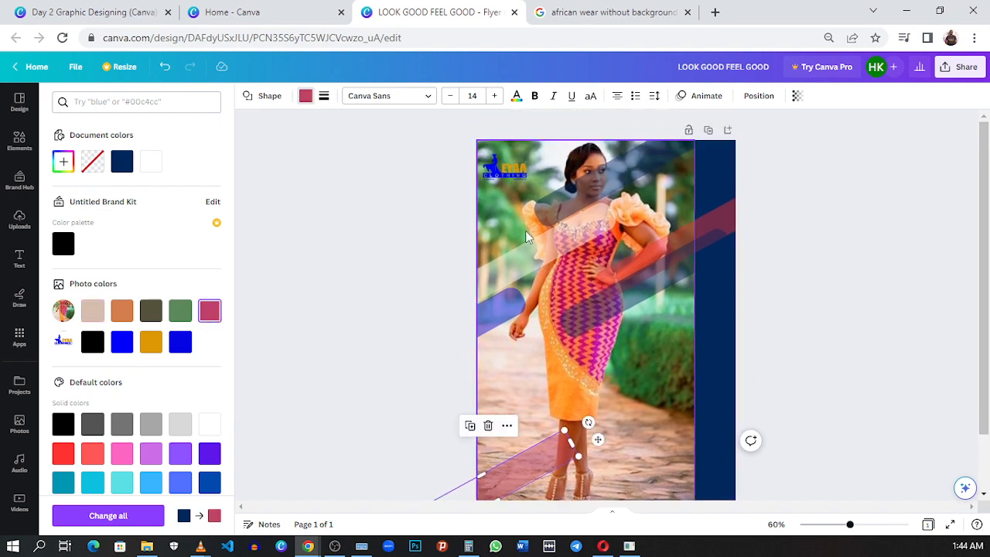
drag(527, 463, 467, 454)
click(557, 403)
scroll(771, 346, down, 1)
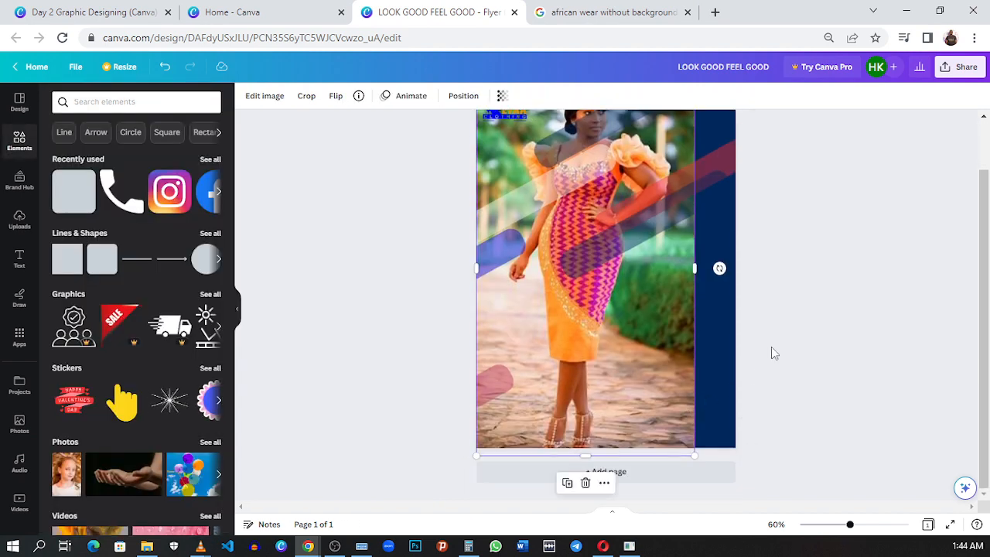
scroll(771, 345, up, 1)
click(774, 342)
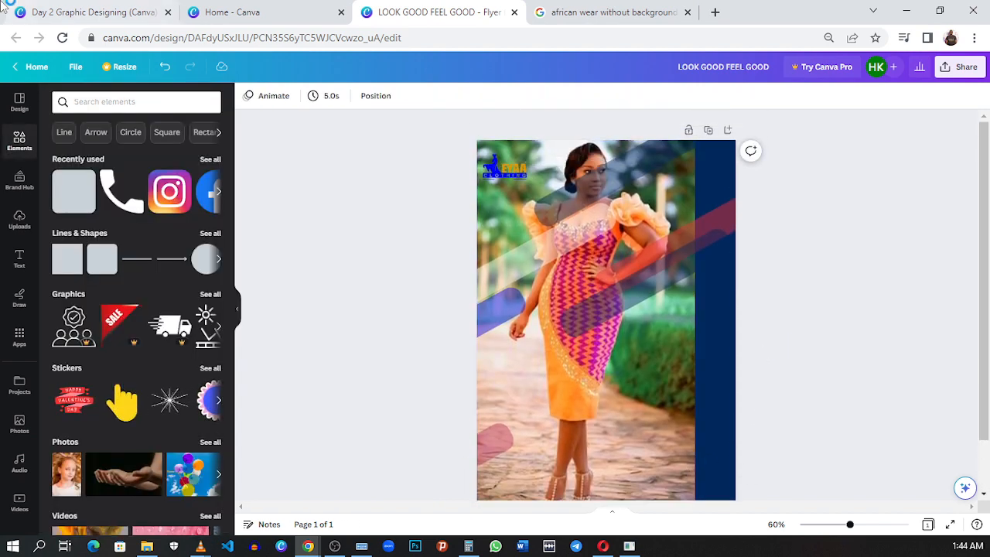
- Consult the reference flyer's lower bars, place a copy of the navy bar across the page's lower right corner, and color it white
click(116, 17)
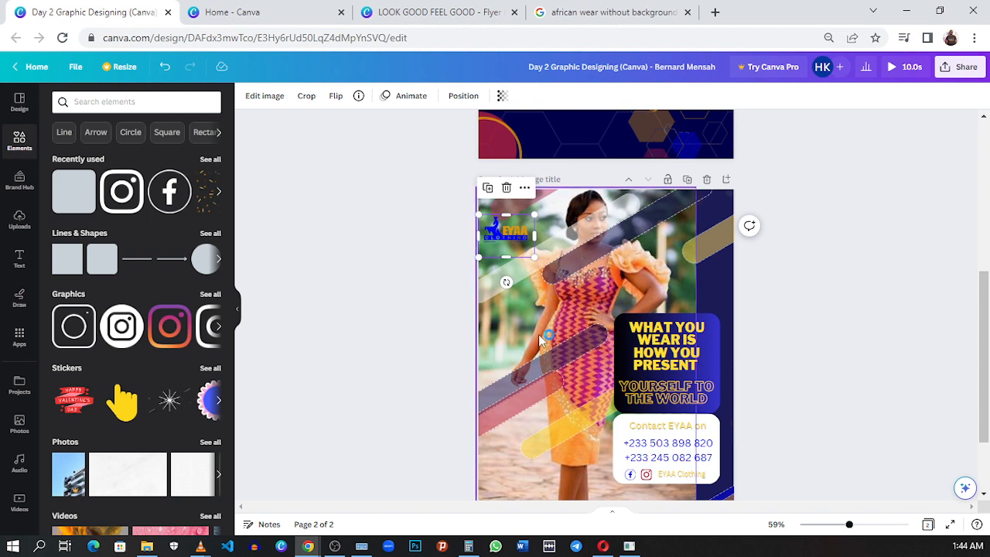
scroll(539, 335, down, 3)
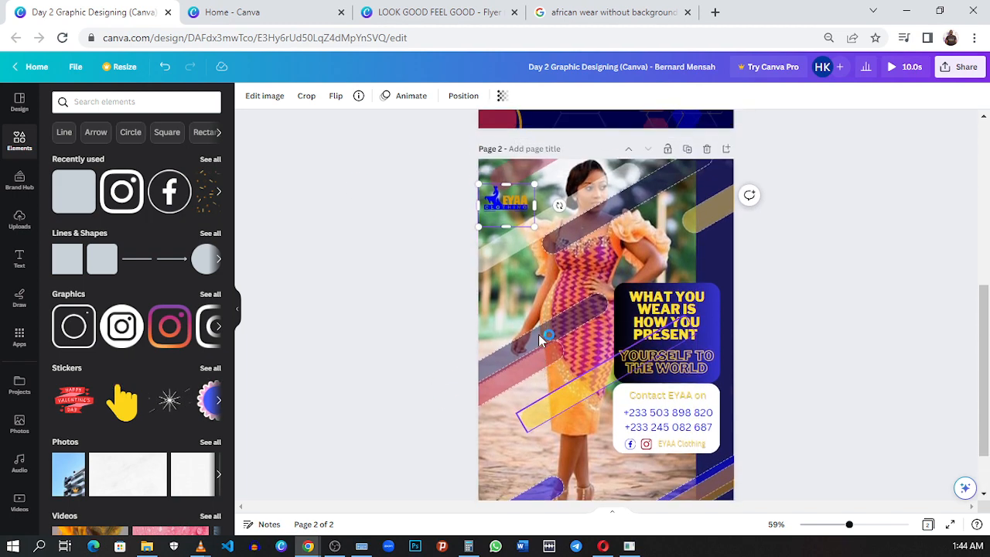
scroll(539, 341, up, 1)
click(477, 16)
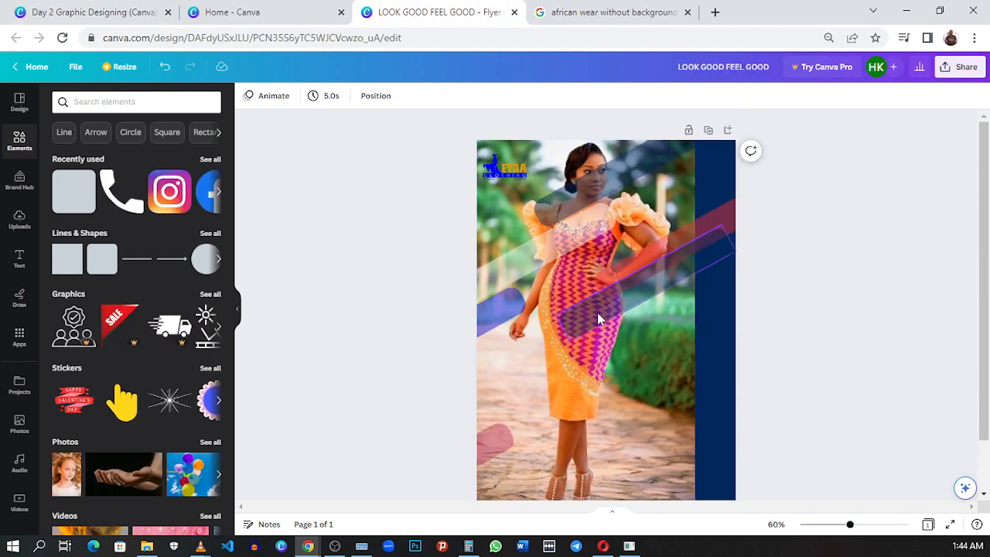
scroll(627, 237, down, 2)
click(627, 237)
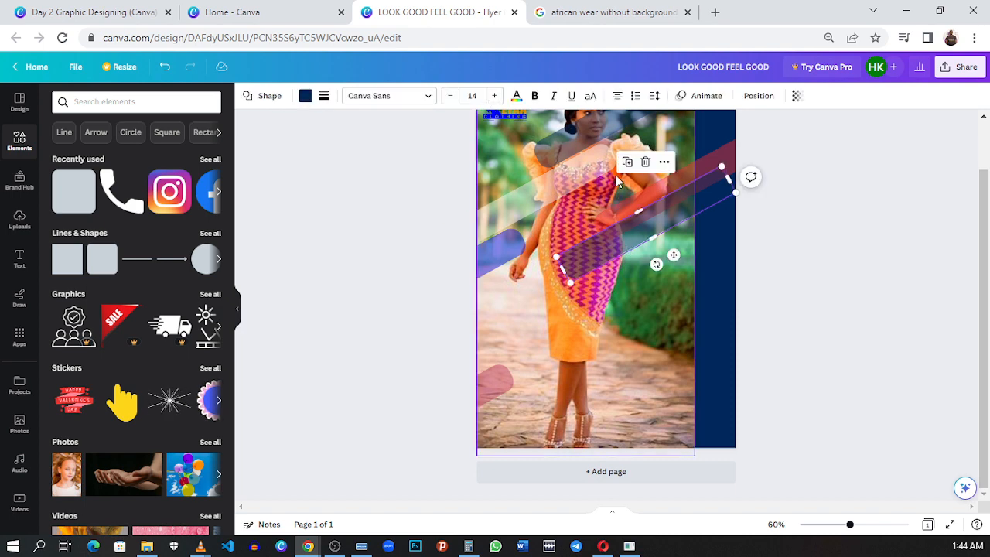
drag(649, 219, 760, 456)
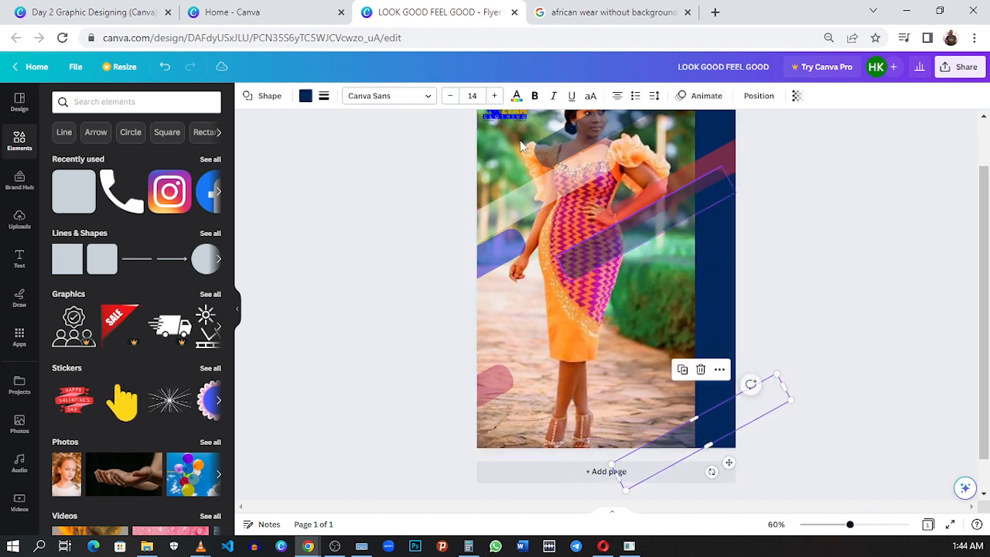
click(307, 97)
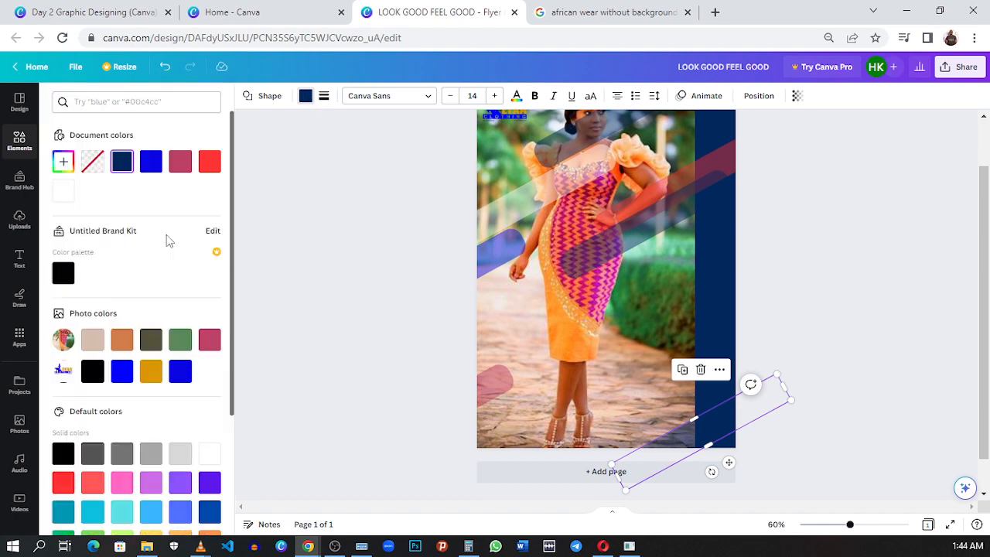
click(67, 191)
- Place a copy of the white corner bar slightly above the original and color it red
drag(707, 425, 695, 415)
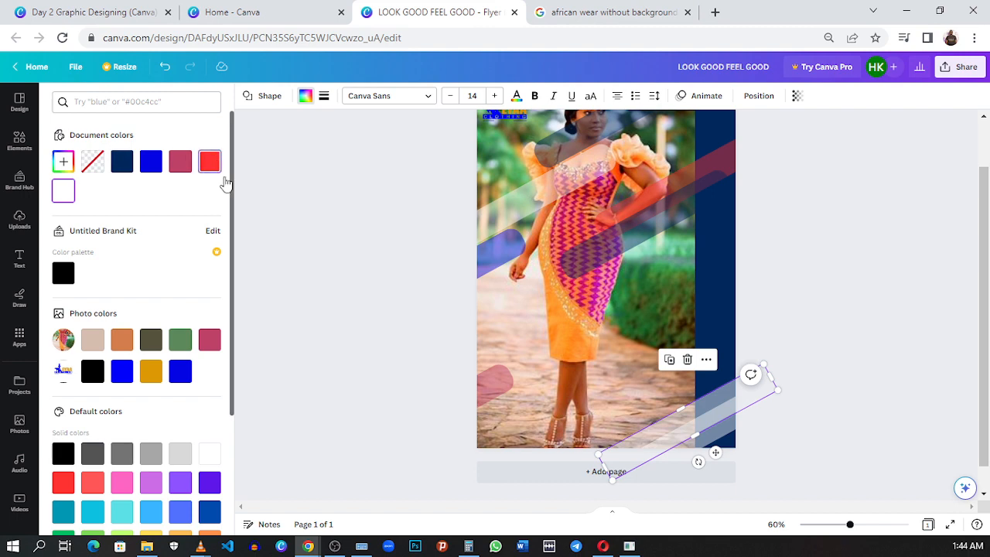
click(212, 164)
click(853, 288)
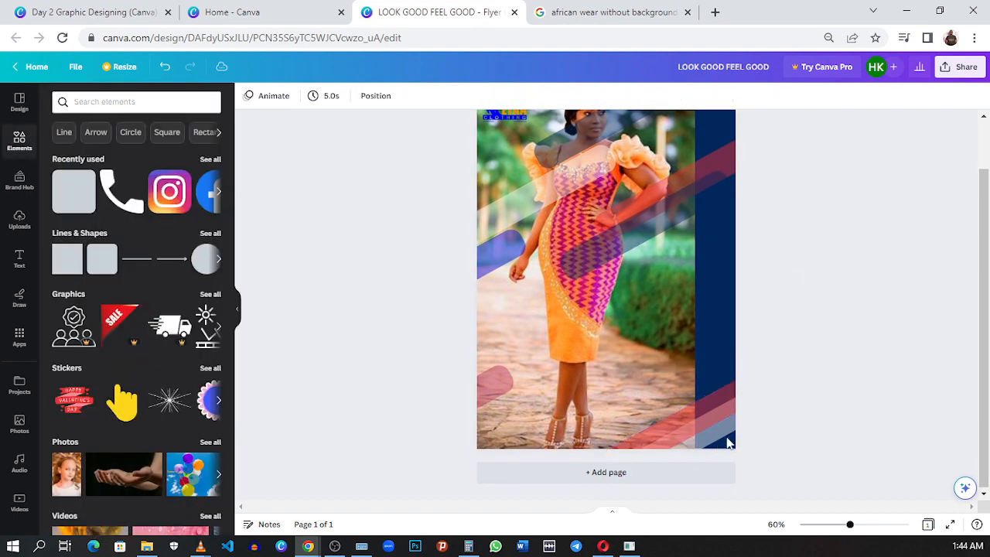
- Duplicate the red corner bar, place the copy from the dress hem up to the navy strip, and color it gold
click(707, 406)
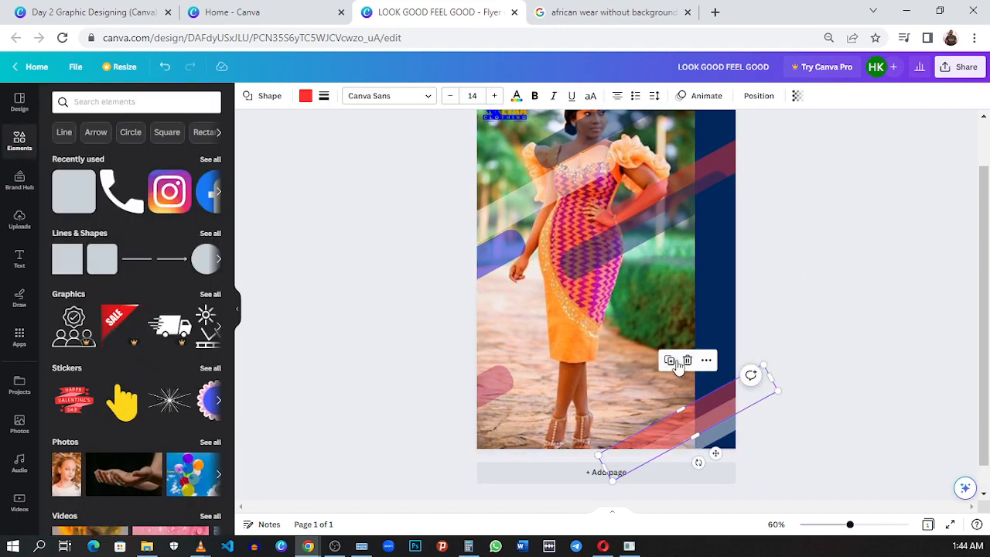
drag(675, 403, 625, 333)
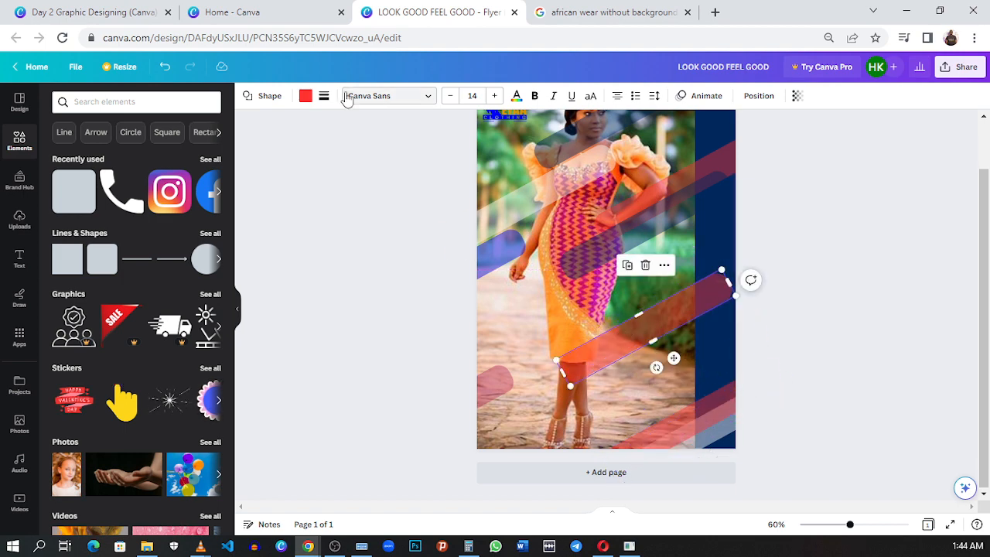
click(306, 95)
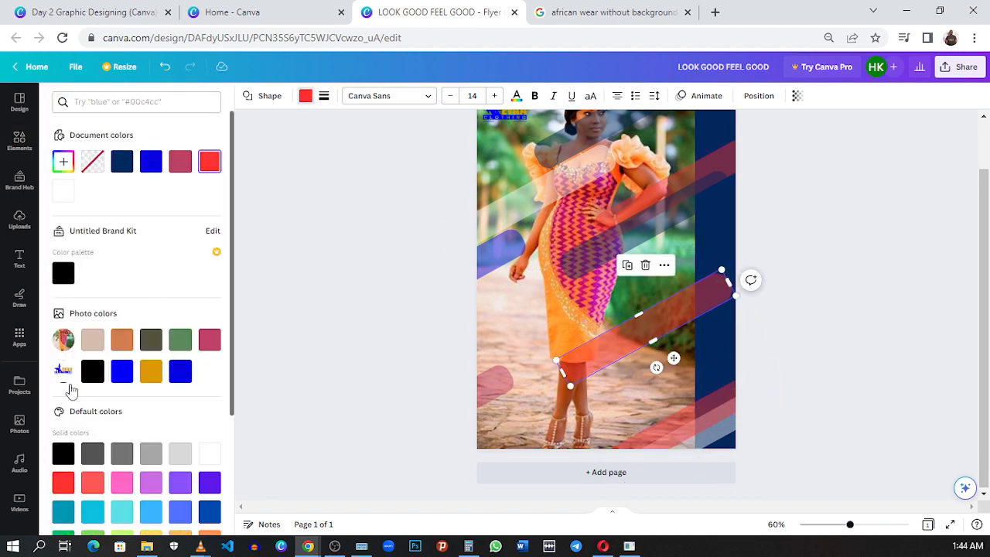
click(151, 371)
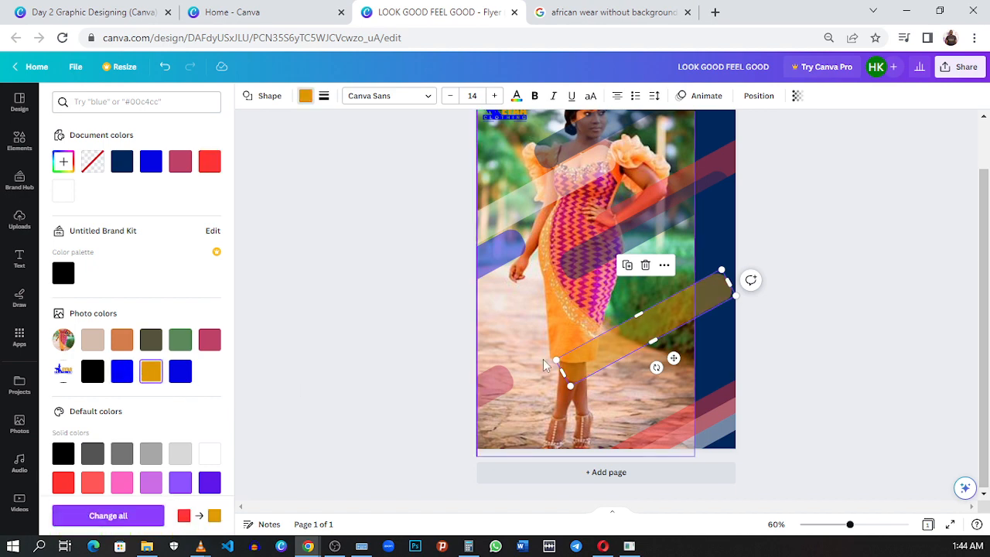
click(804, 252)
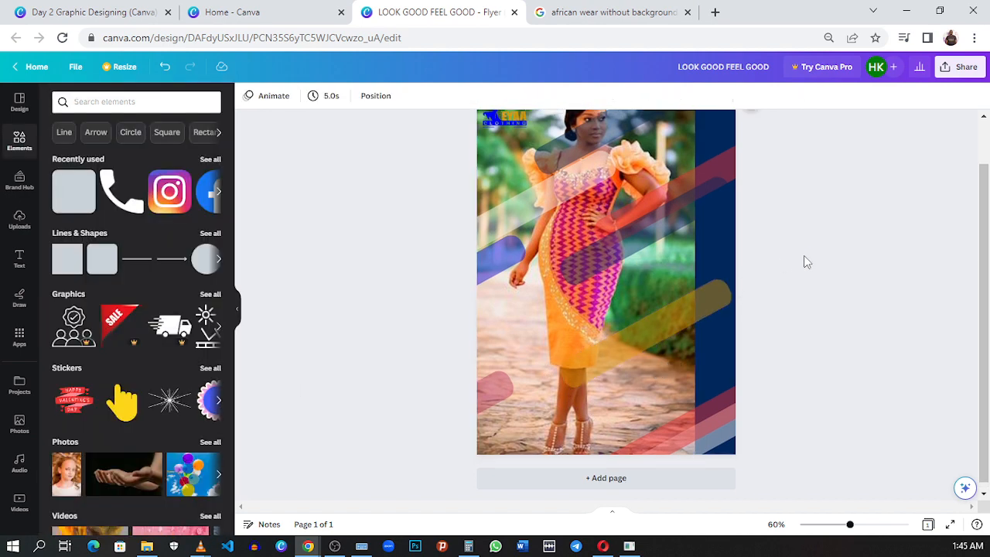
scroll(804, 262, up, 1)
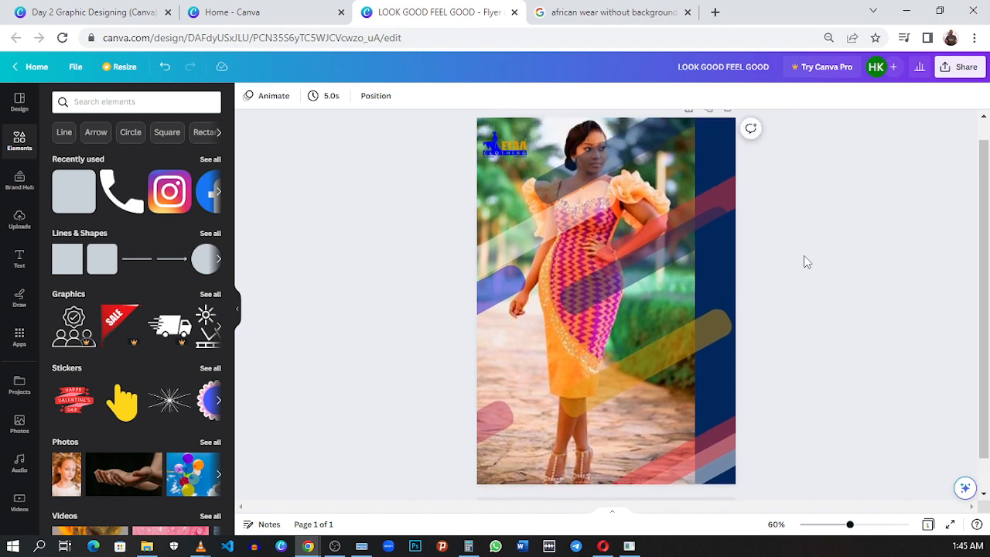
- Check the reference flyer's text panels, add a rounded square to the flyer, and place it over the photo beside the dress
click(106, 9)
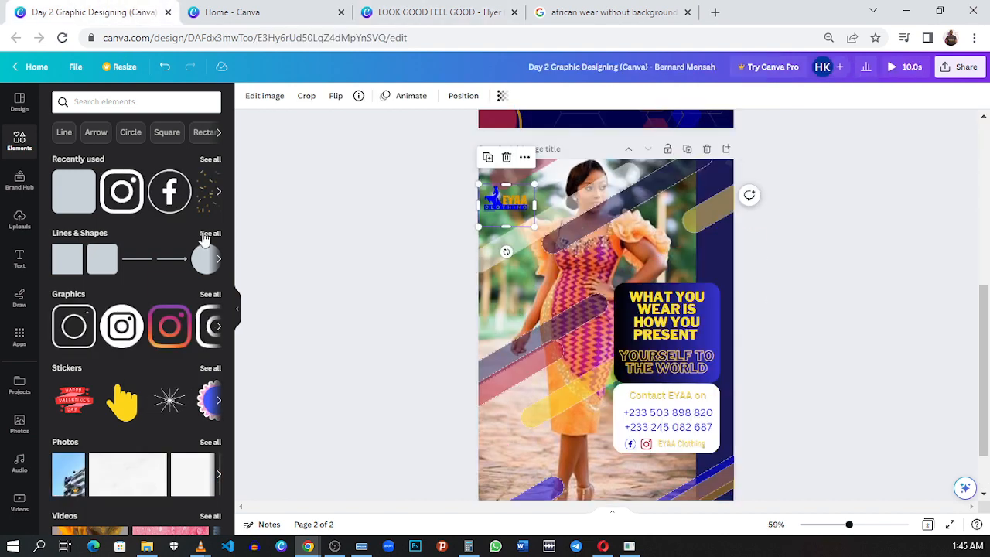
click(755, 308)
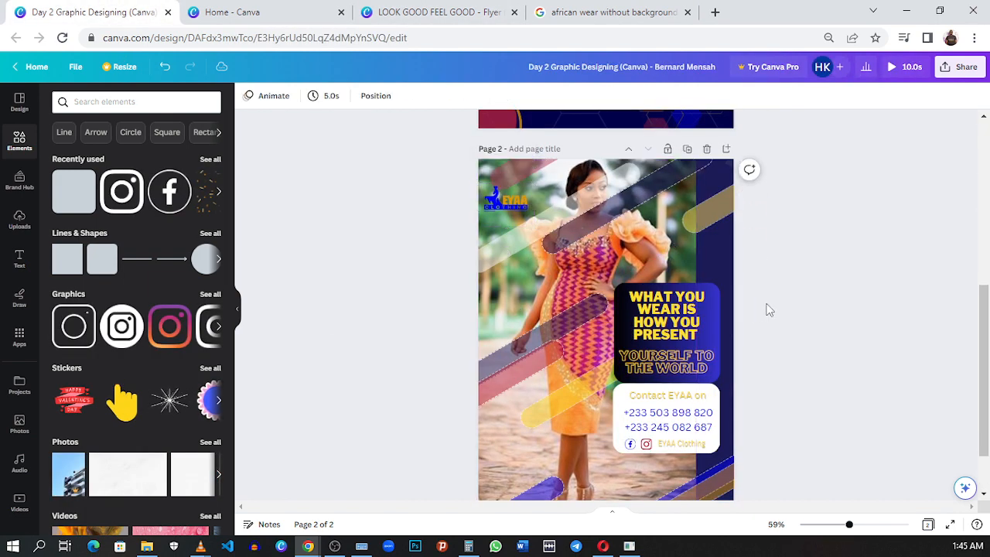
scroll(747, 325, down, 1)
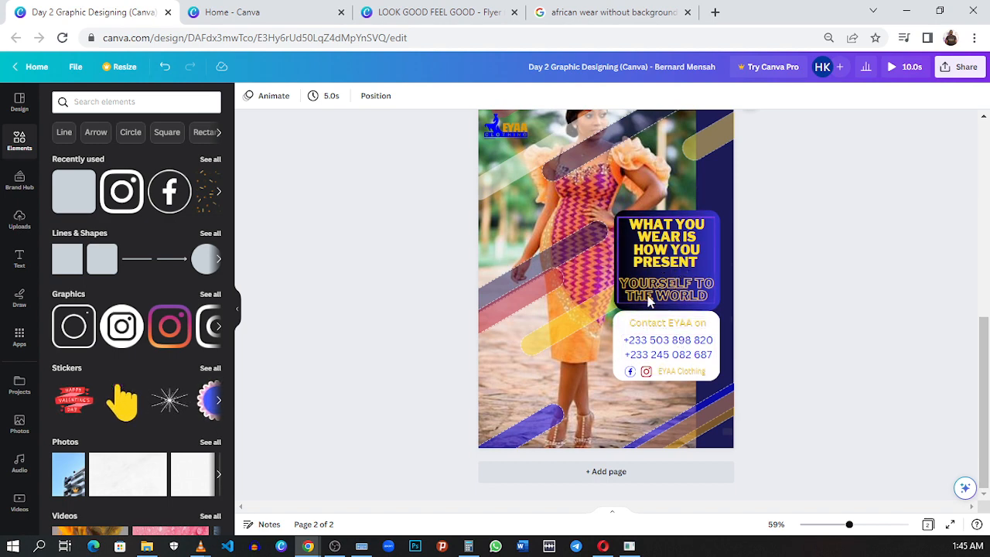
click(422, 12)
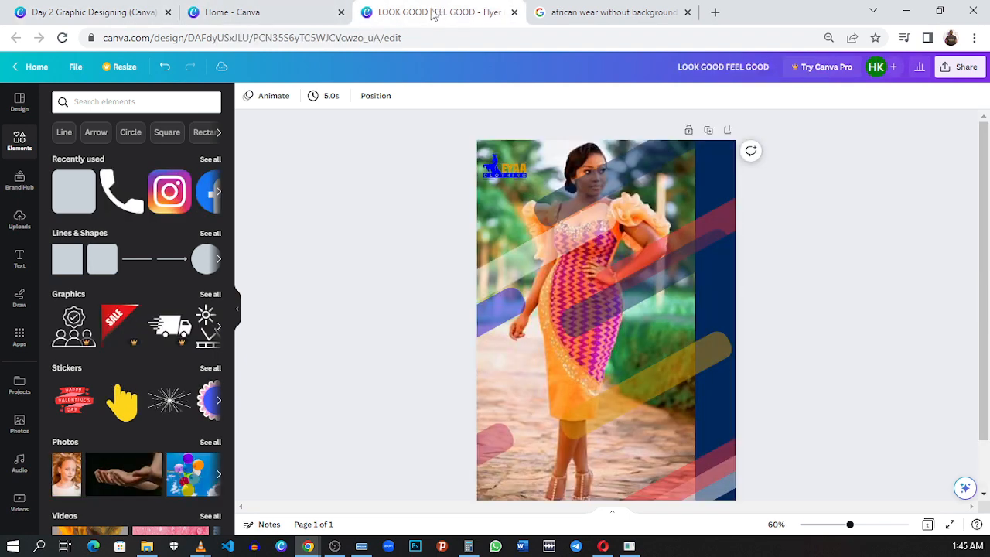
click(77, 193)
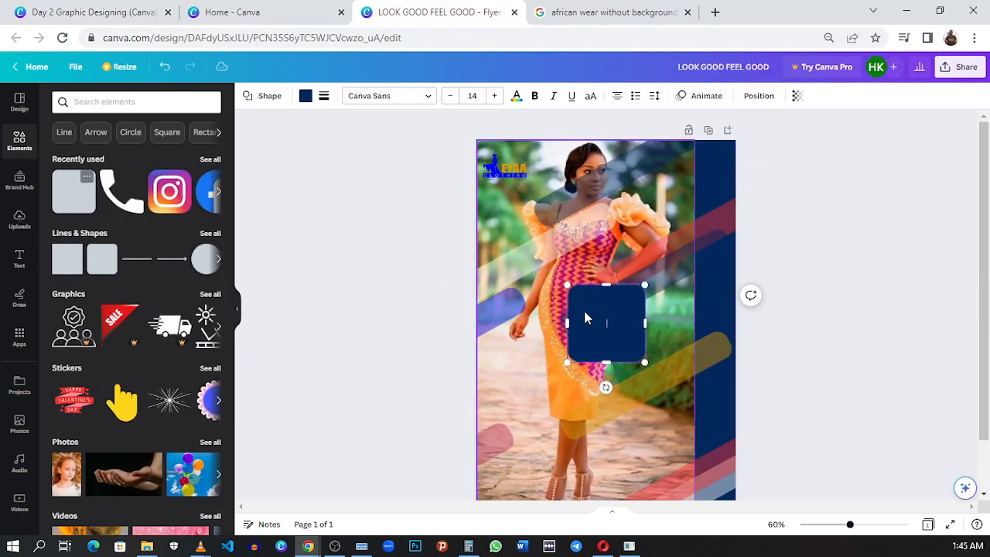
drag(633, 317, 672, 338)
scroll(672, 338, down, 1)
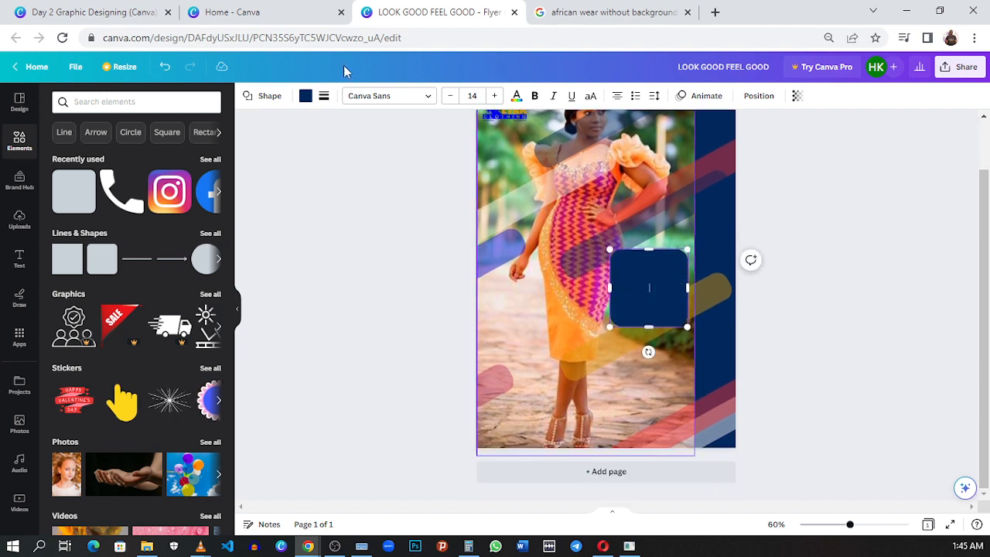
- Enlarge the rounded square into a wider panel reaching across the navy strip, following the reference flyer's headline panel
click(129, 13)
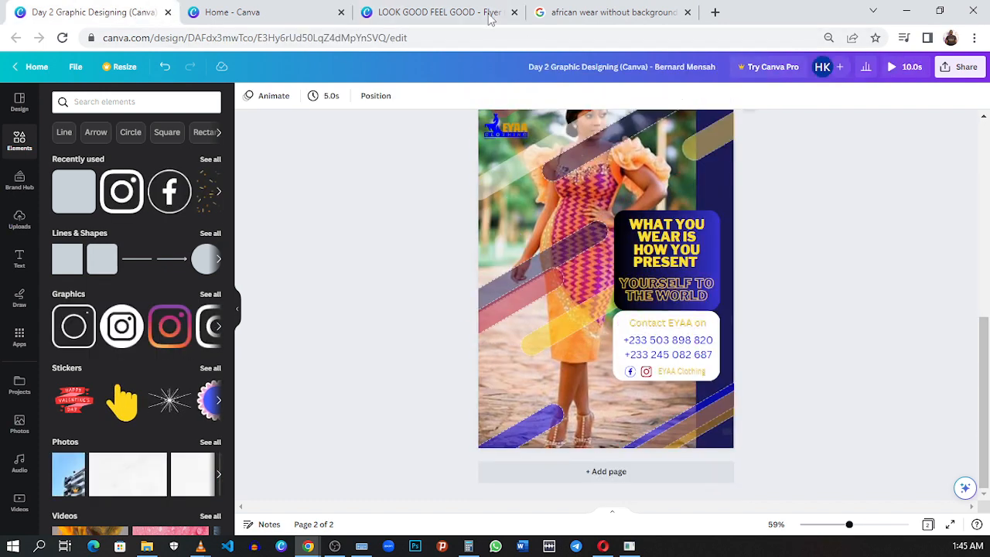
click(445, 13)
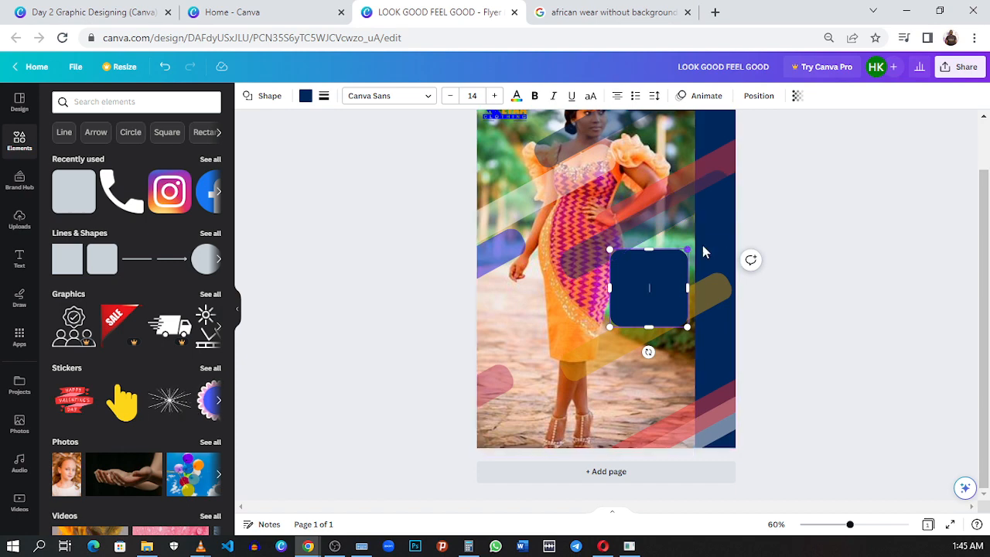
drag(687, 250, 721, 236)
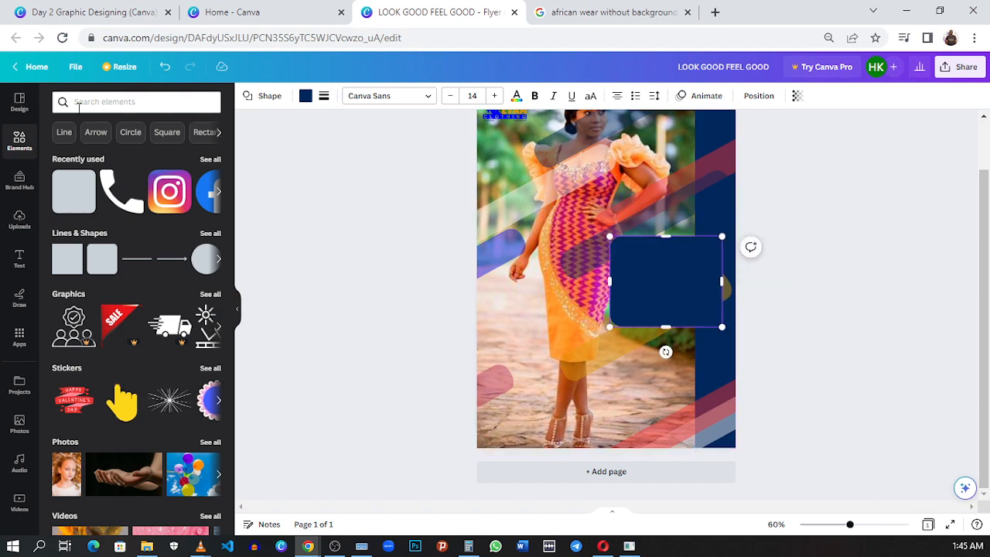
- Check the reference flyer's headline panel, give the rounded panel a gradient fill, and set its first color stop to #00045D
click(305, 96)
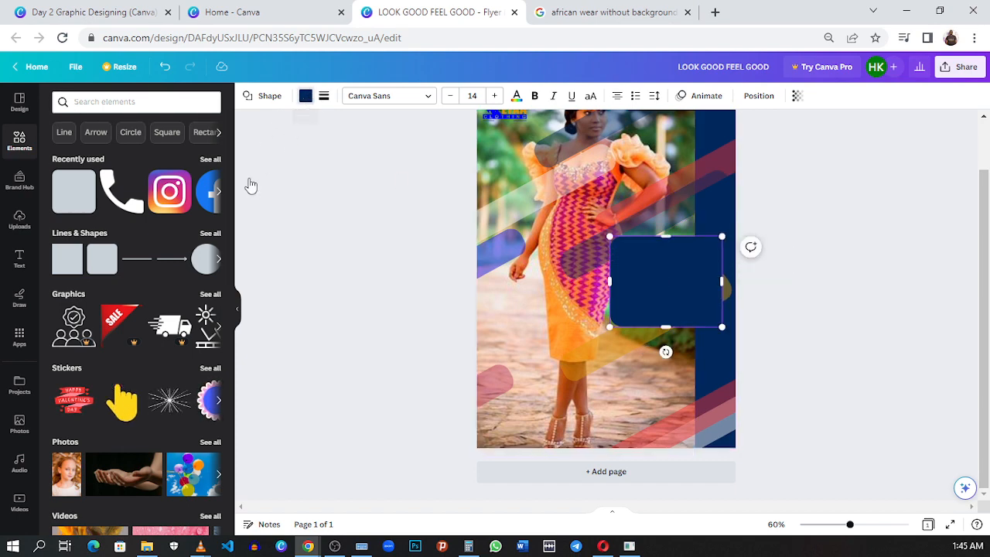
click(54, 9)
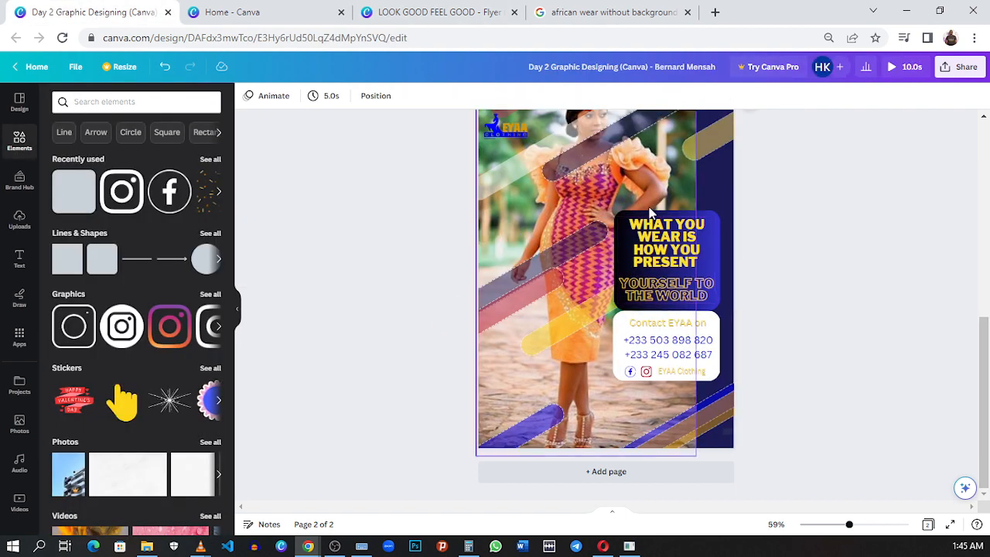
click(408, 11)
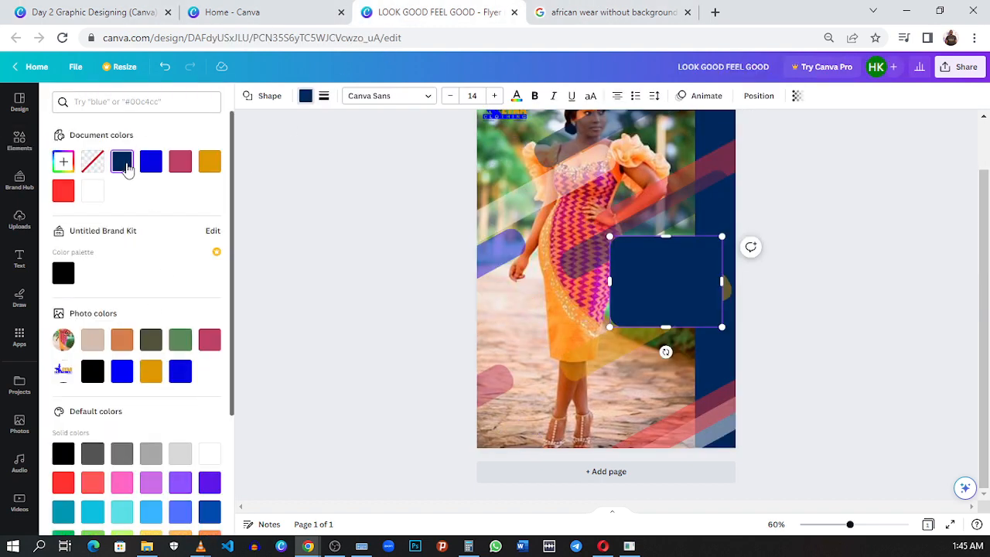
click(124, 165)
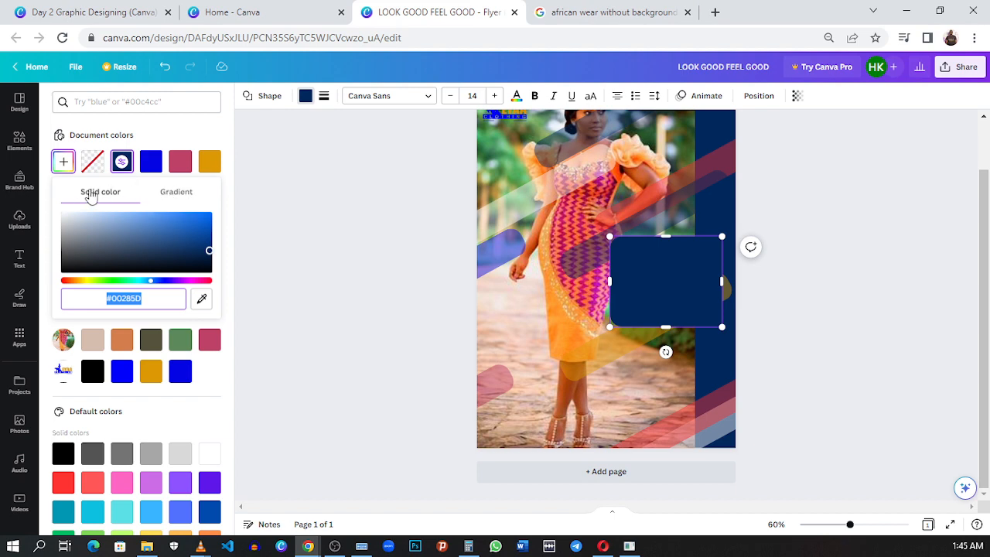
click(180, 195)
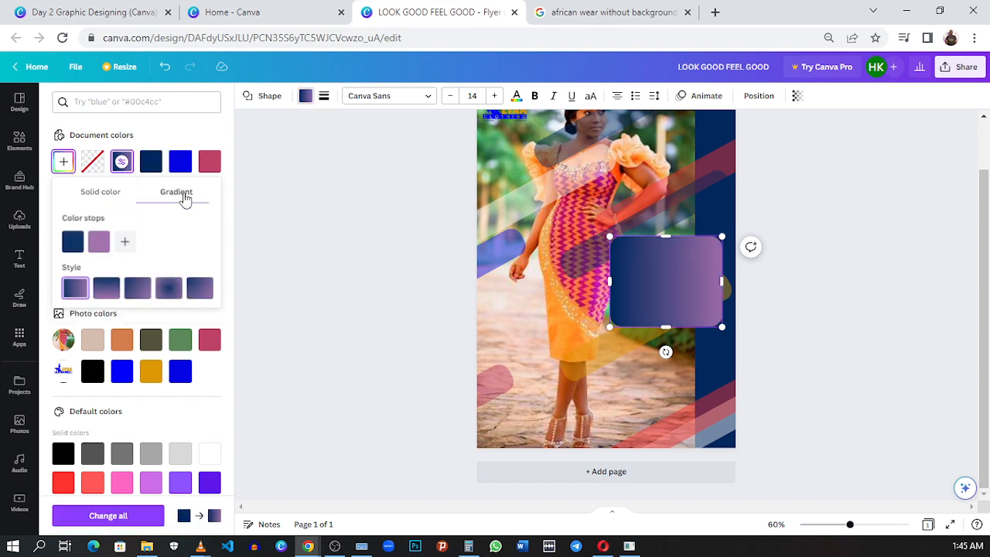
click(77, 245)
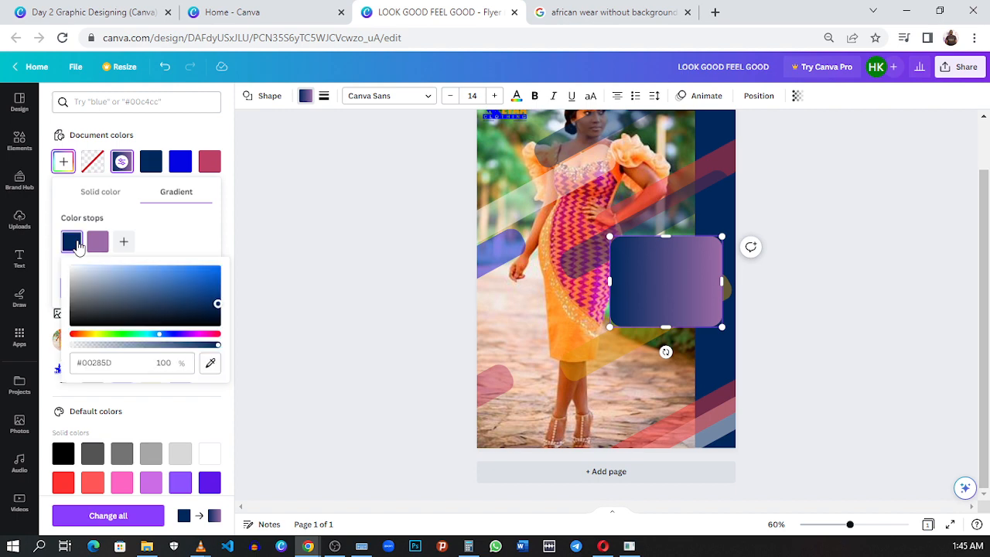
drag(147, 334, 170, 339)
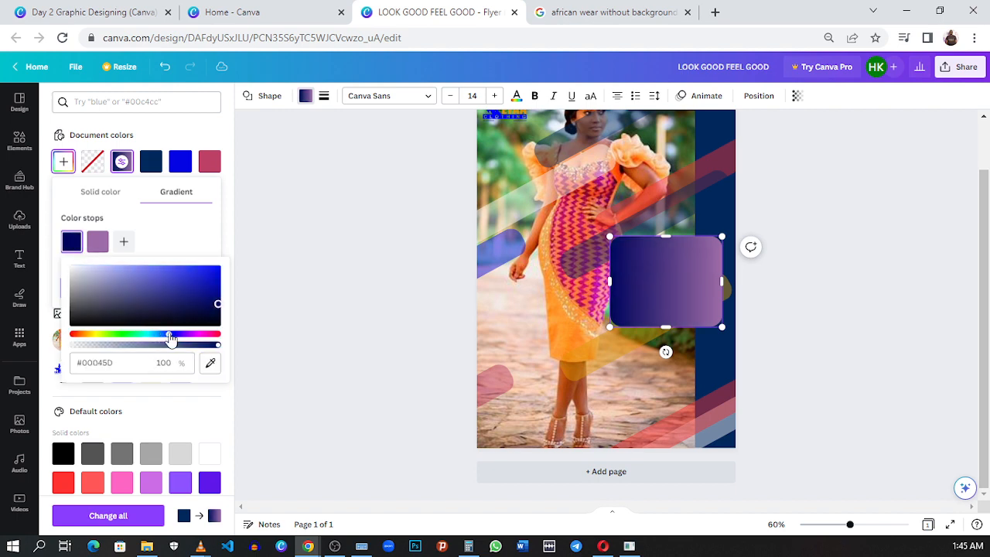
- Set the second color stop of the rounded panel's gradient to near-black #1E1E1E
click(97, 243)
drag(149, 286, 109, 273)
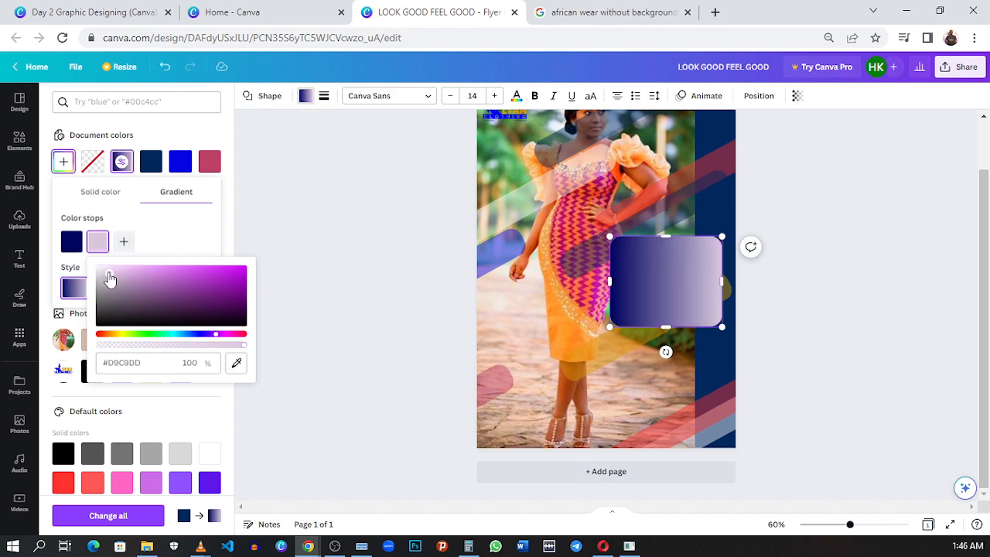
drag(109, 275, 123, 300)
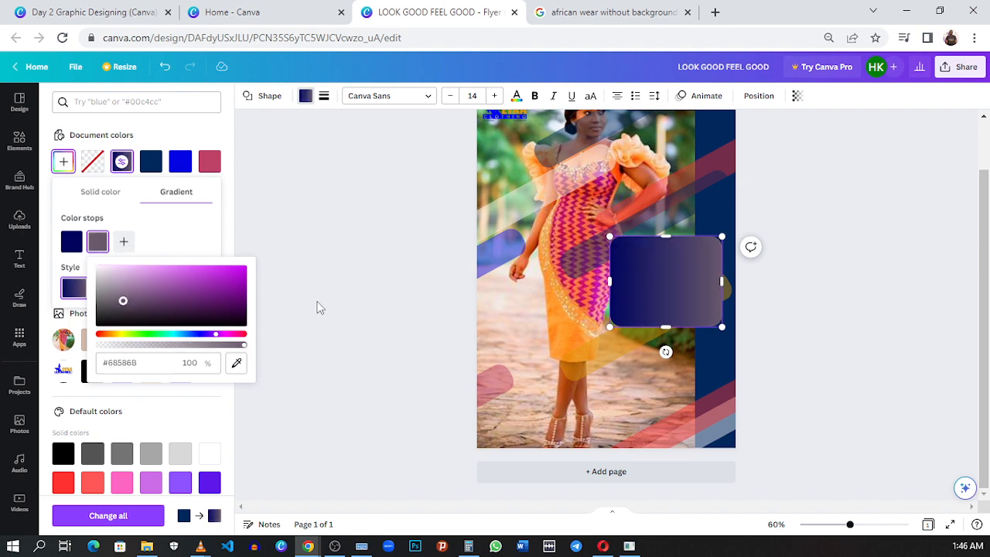
click(191, 249)
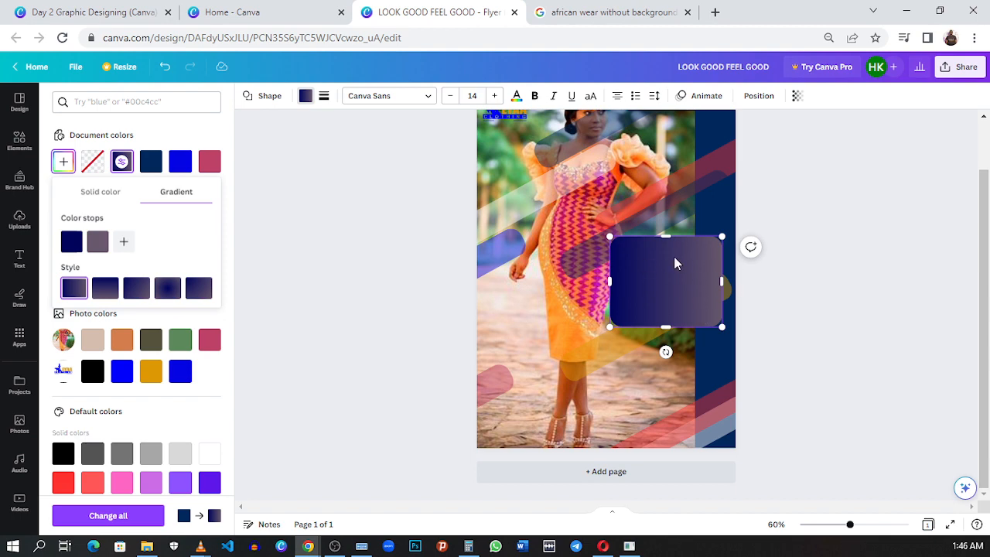
click(98, 241)
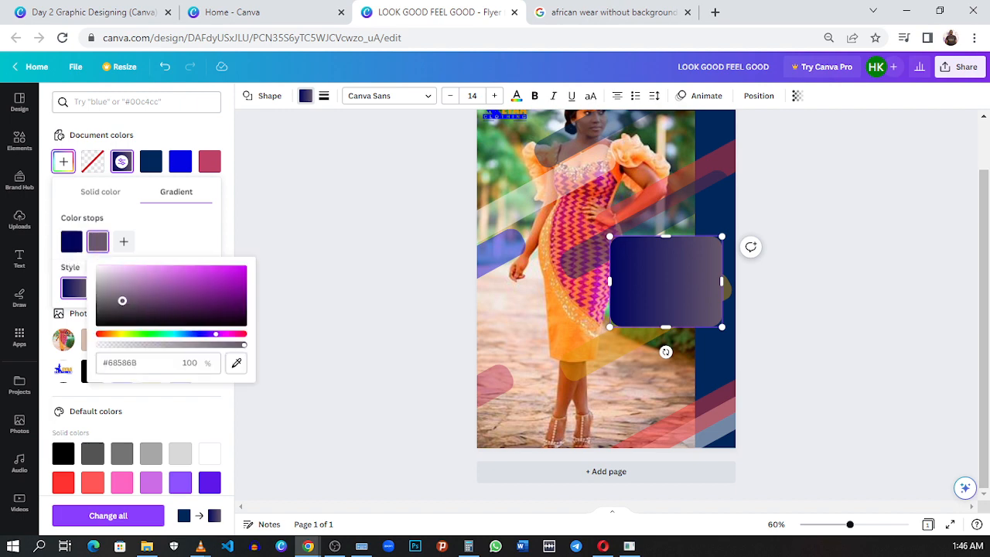
drag(122, 300, 89, 322)
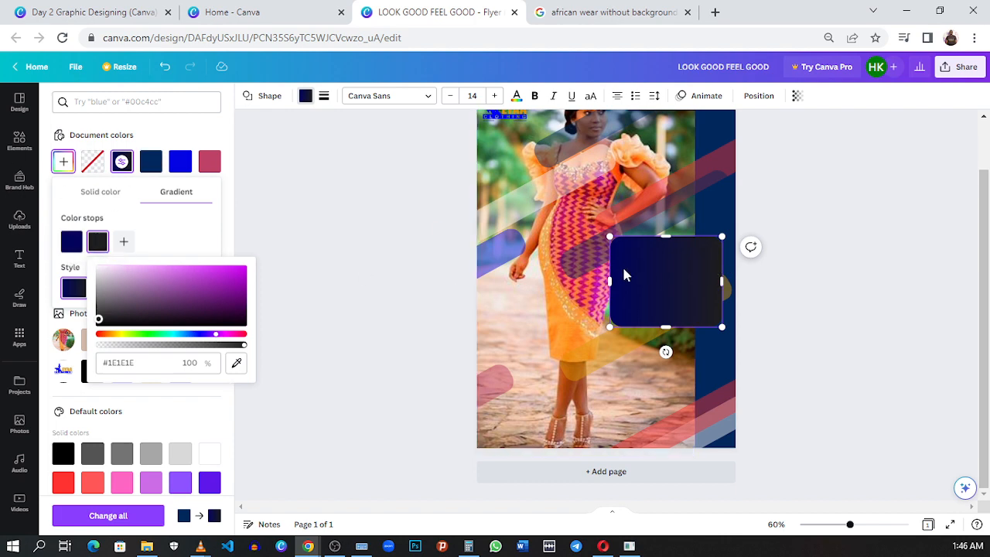
click(184, 234)
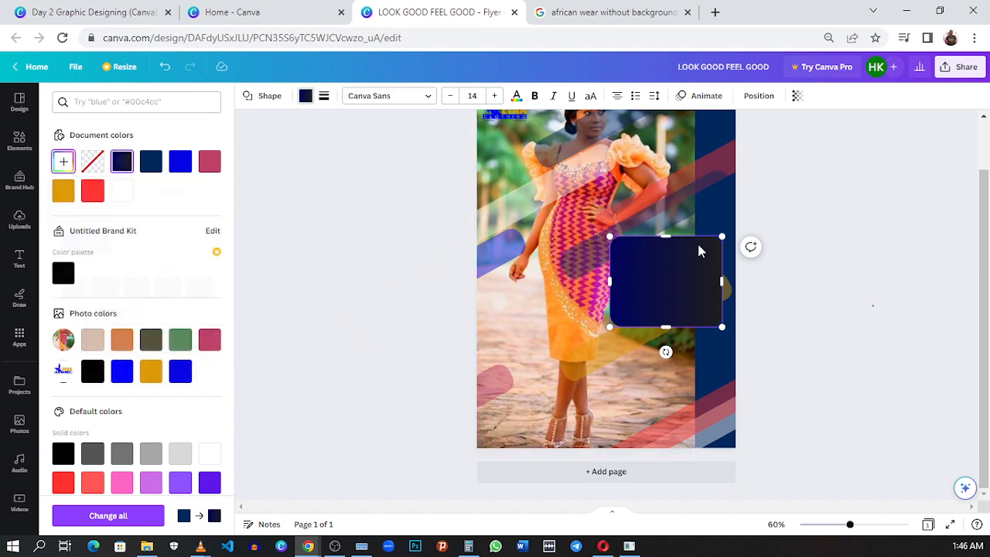
click(822, 230)
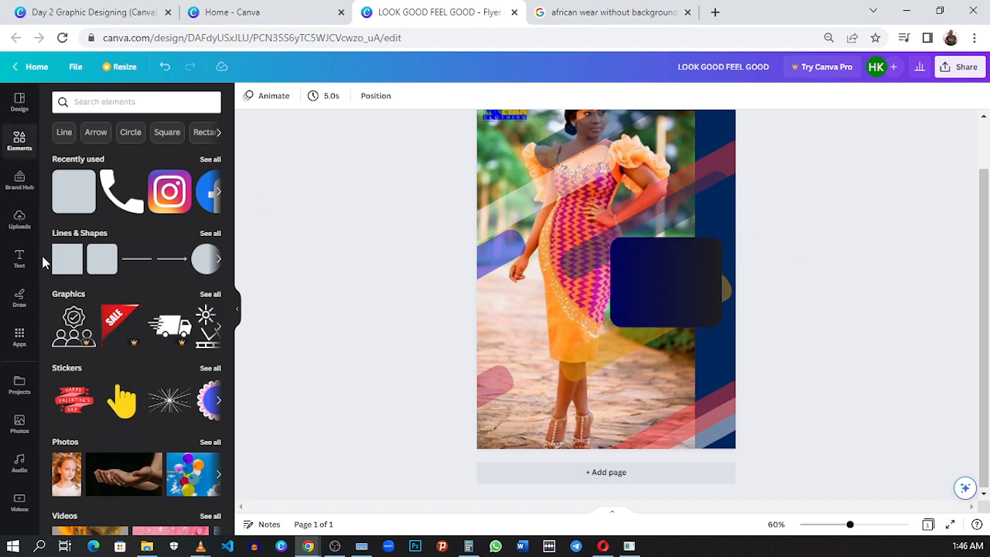
- Add a subheading text, fit it on two lines inside the dark gradient panel, and color it white
click(19, 259)
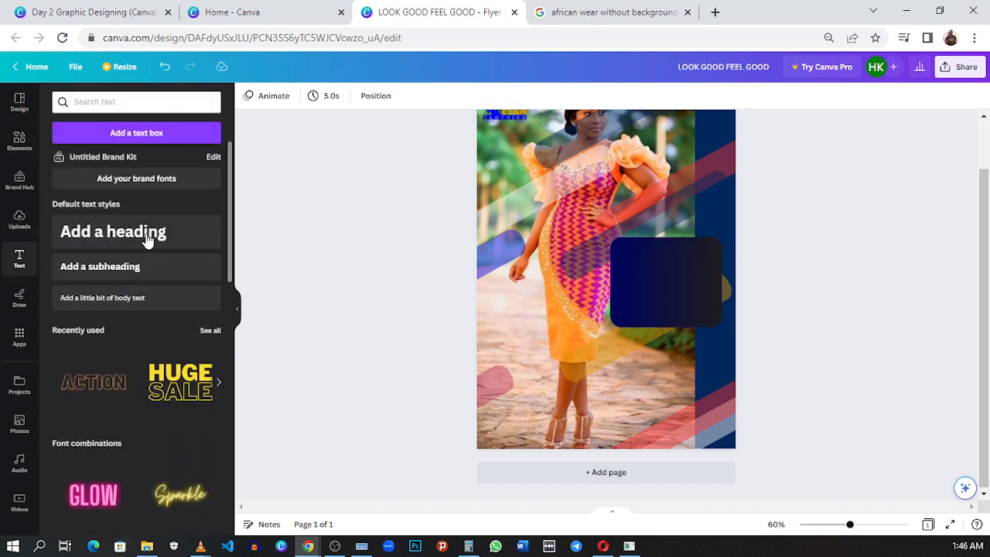
click(149, 267)
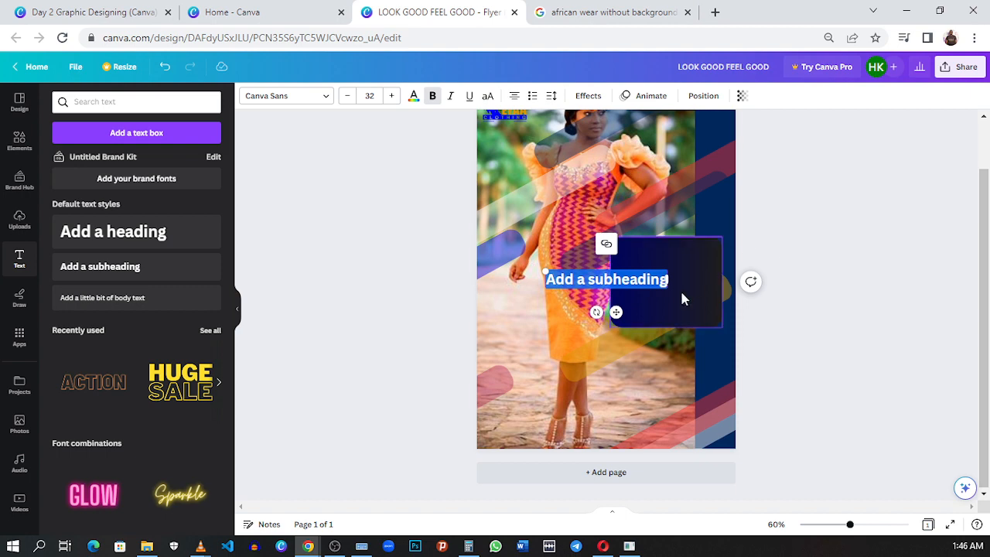
drag(668, 280, 654, 264)
click(783, 320)
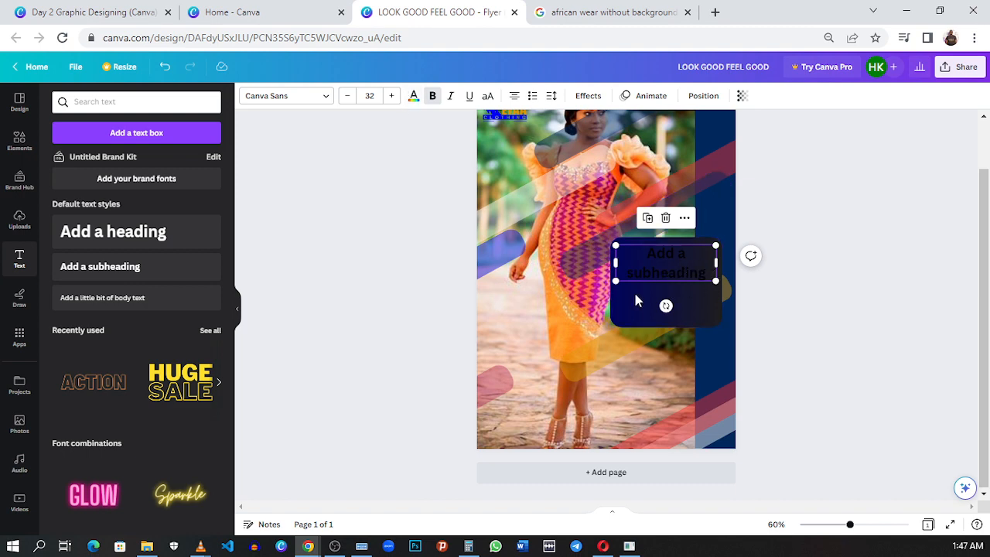
click(414, 96)
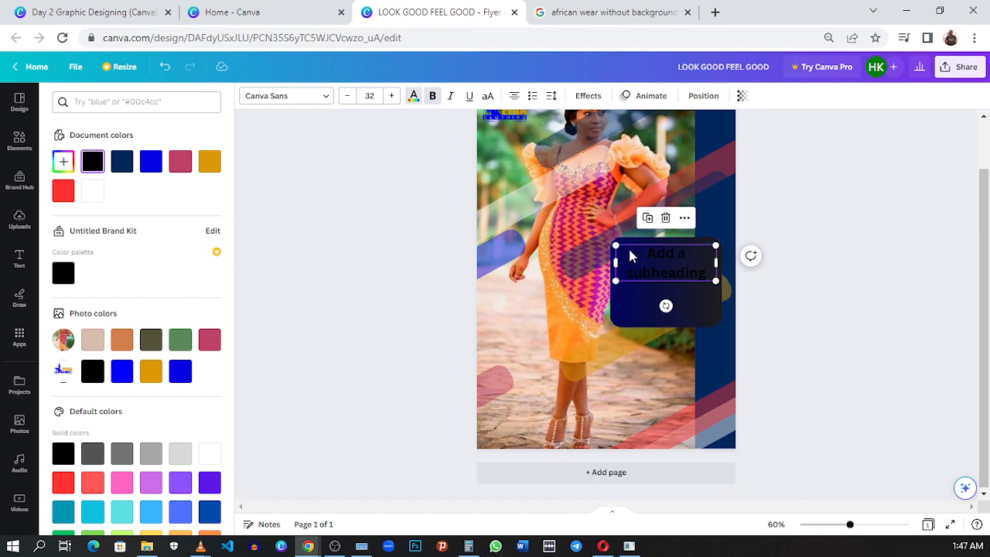
click(92, 190)
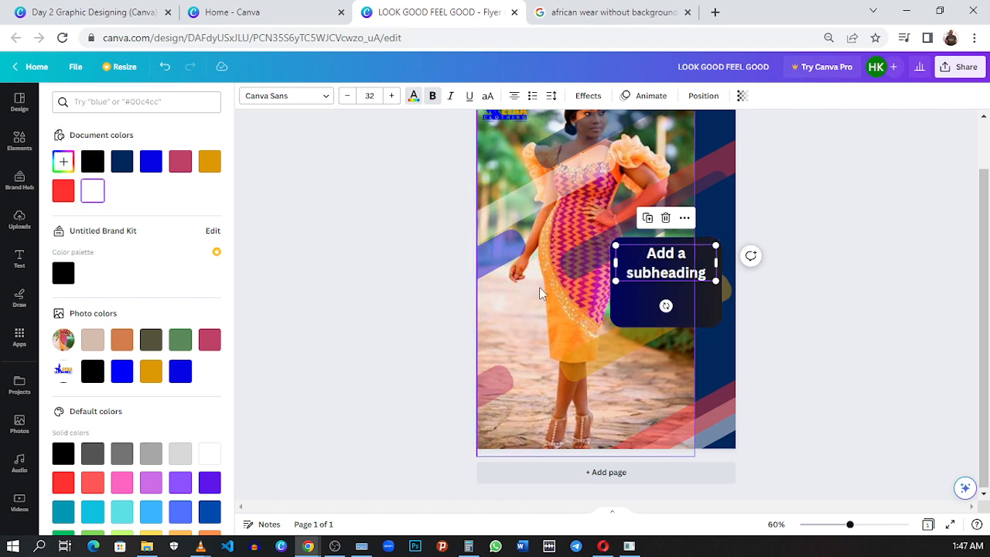
drag(640, 277, 654, 301)
- Check the reference flyer's headline style, add the yellow HUGE SALE font combination to the flyer, and move it up over the dress
click(78, 13)
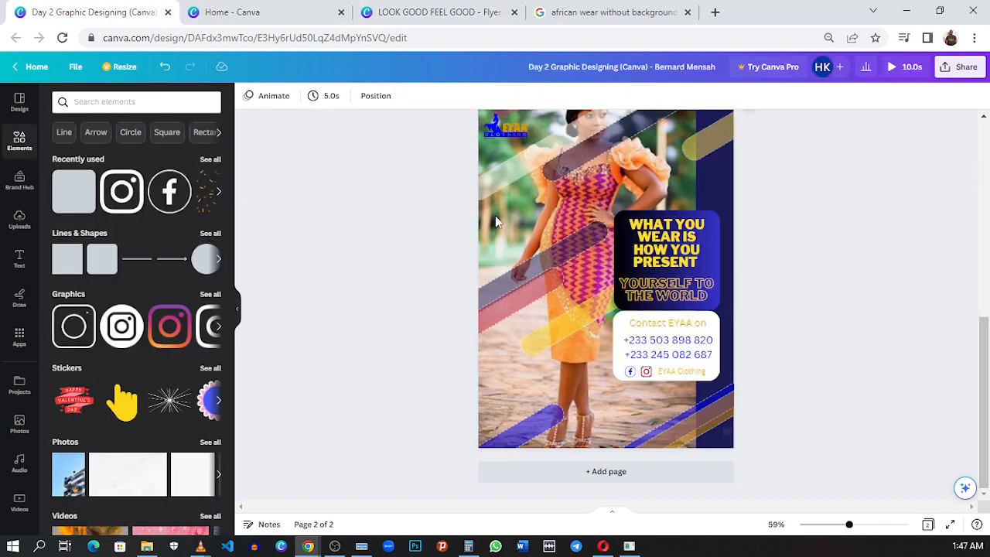
click(682, 251)
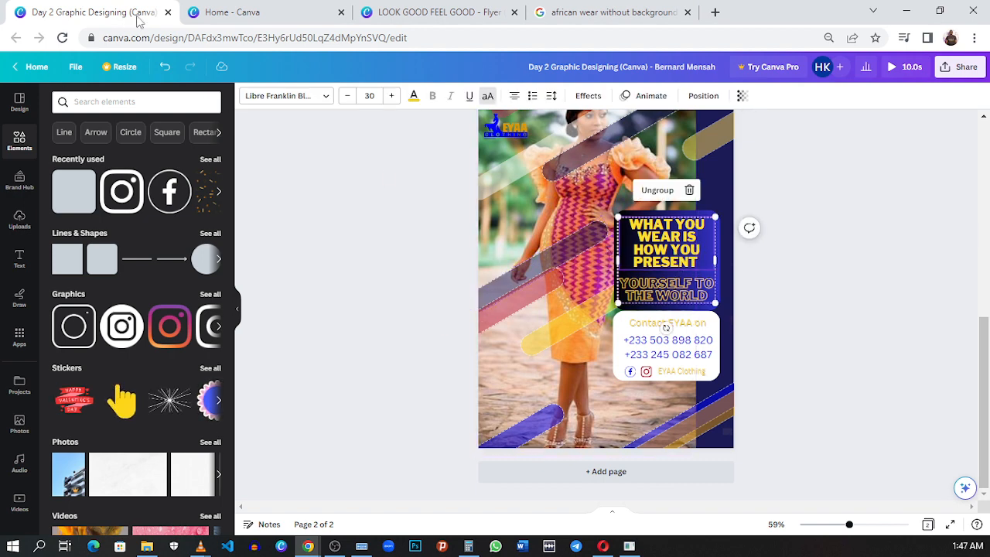
click(438, 11)
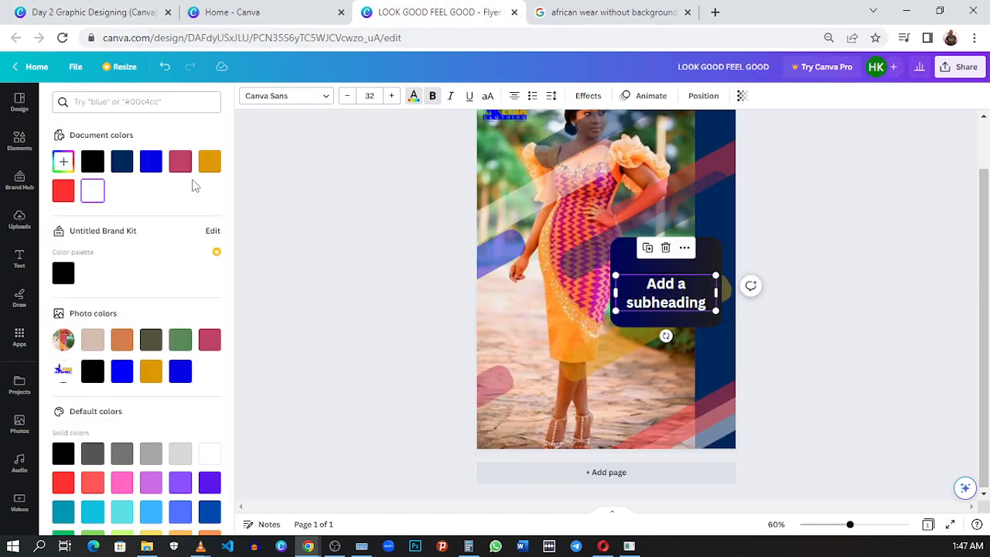
click(19, 258)
scroll(194, 224, down, 2)
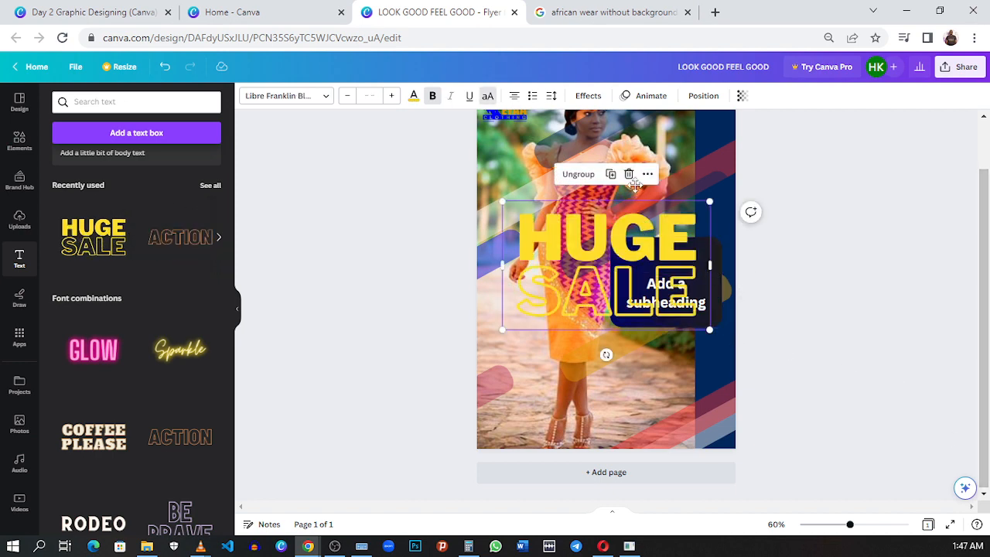
drag(635, 185, 629, 138)
- Try font size 21 on the word HUGE and undo the change
double_click(537, 171)
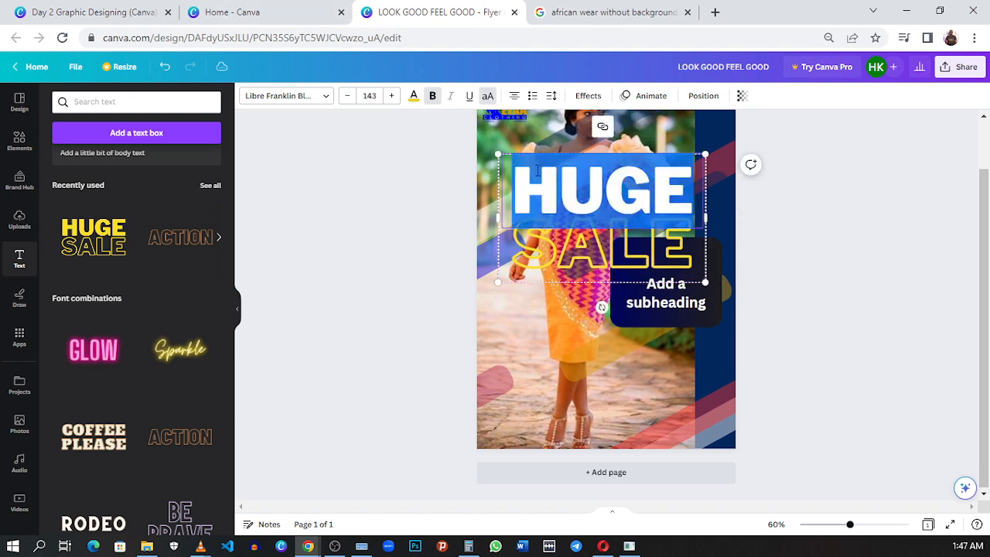
click(369, 96)
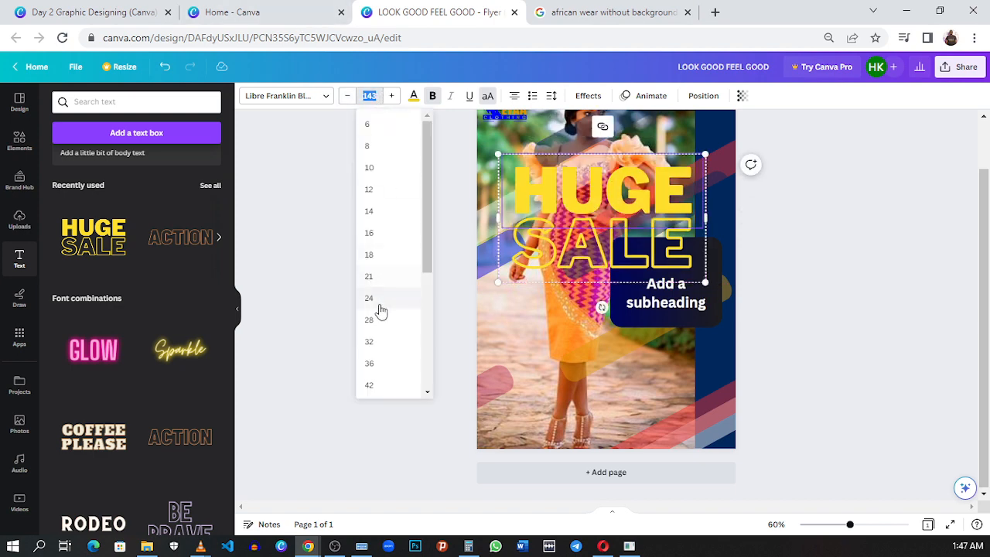
click(402, 276)
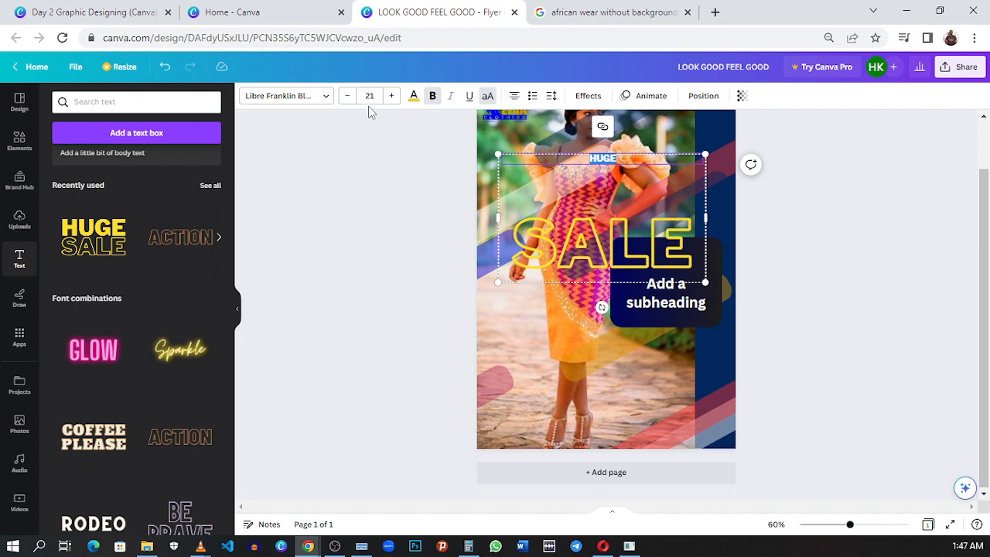
click(163, 67)
click(774, 243)
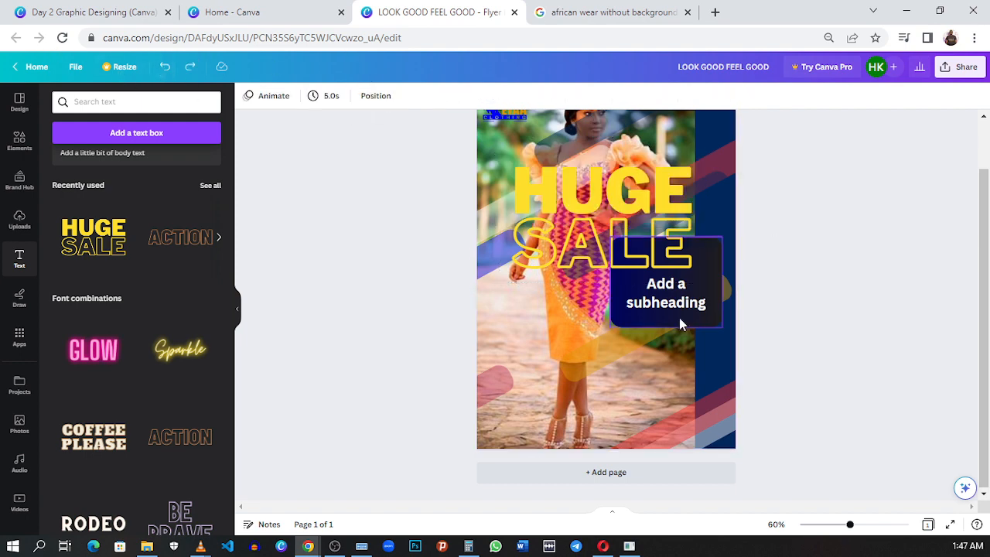
- Delete the white subheading and shrink the HUGE SALE text group to size 52.4 inside the dark gradient panel
click(676, 298)
drag(676, 297, 646, 352)
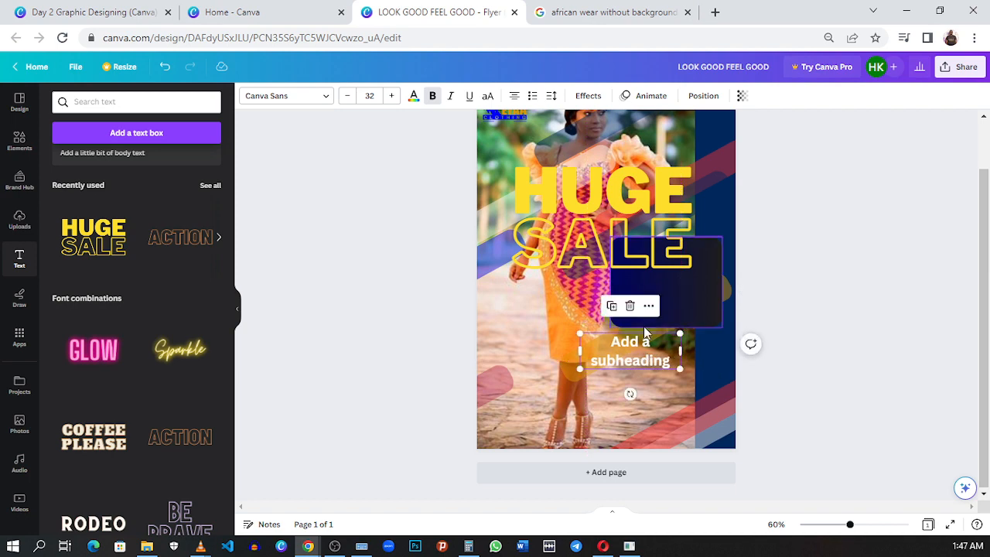
click(631, 305)
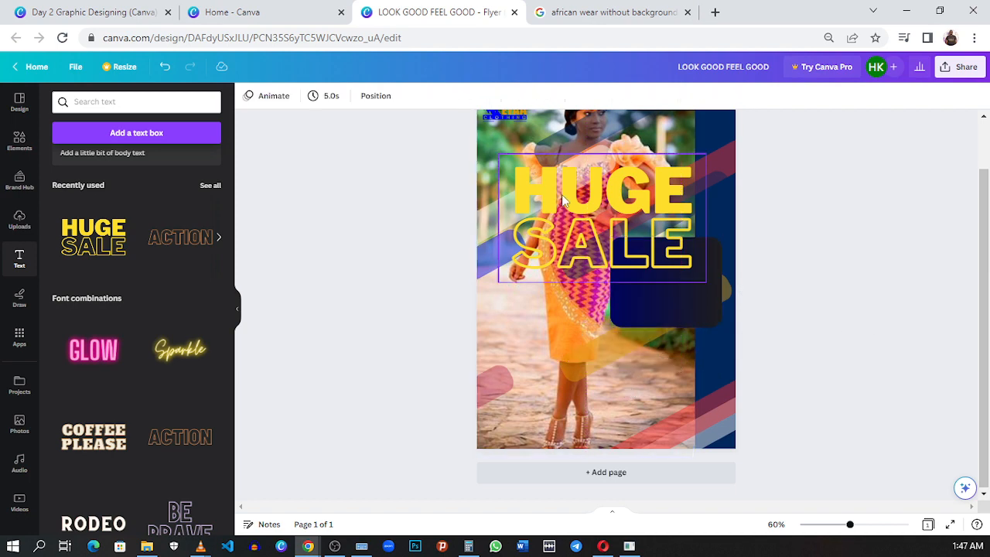
drag(504, 172, 642, 261)
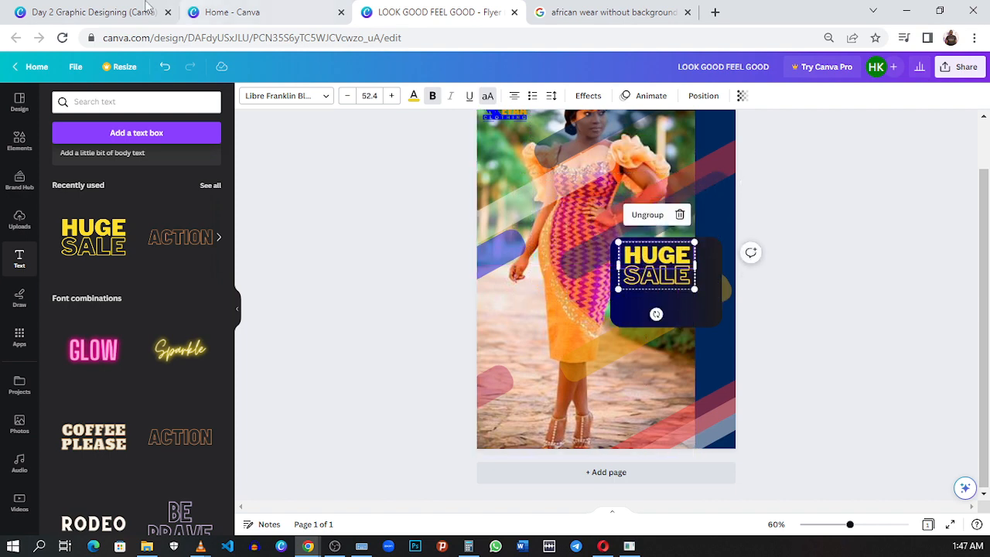
- Copy the headline text WHAT YOU WEAR IS HOW YOU PRESENT from the reference flyer and return to the new flyer
click(116, 11)
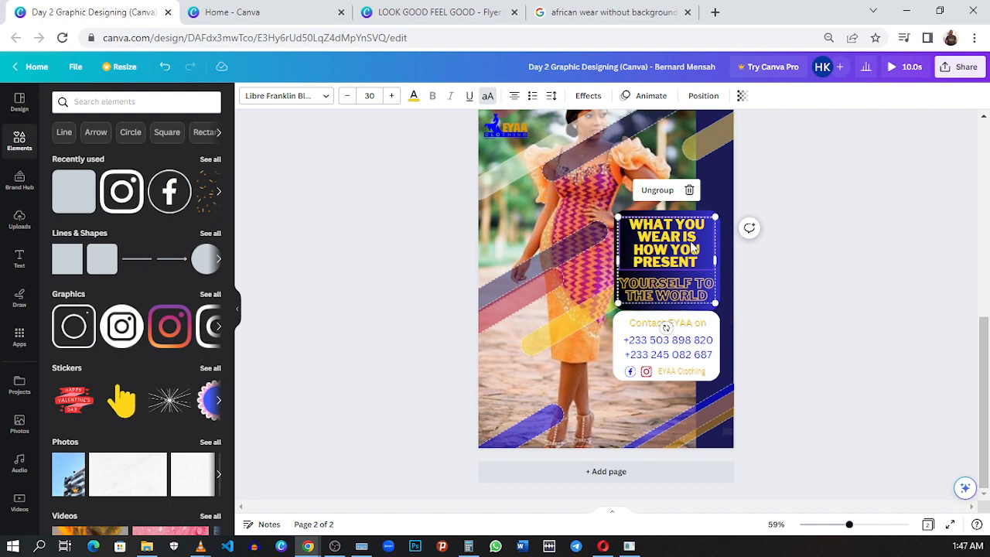
double_click(651, 238)
right_click(650, 238)
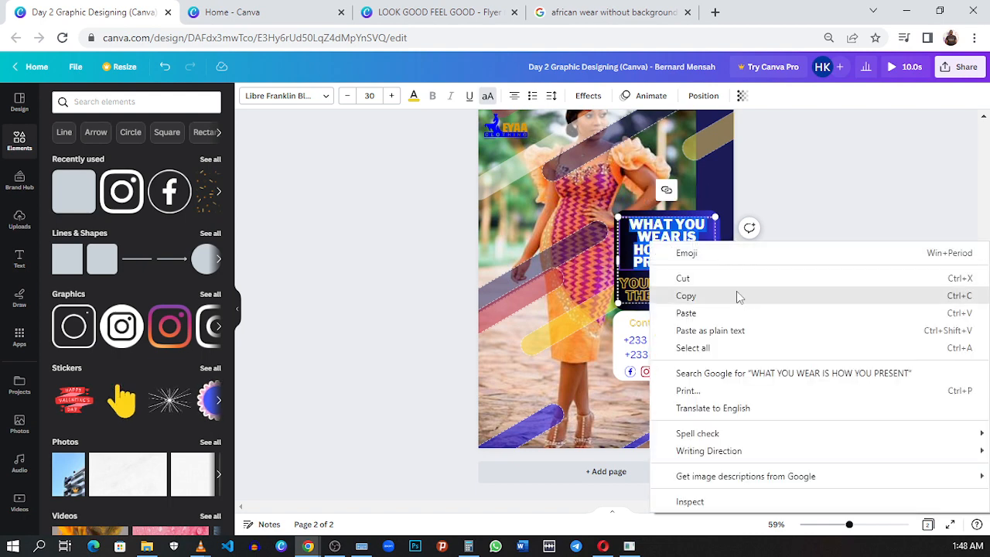
click(736, 294)
click(411, 9)
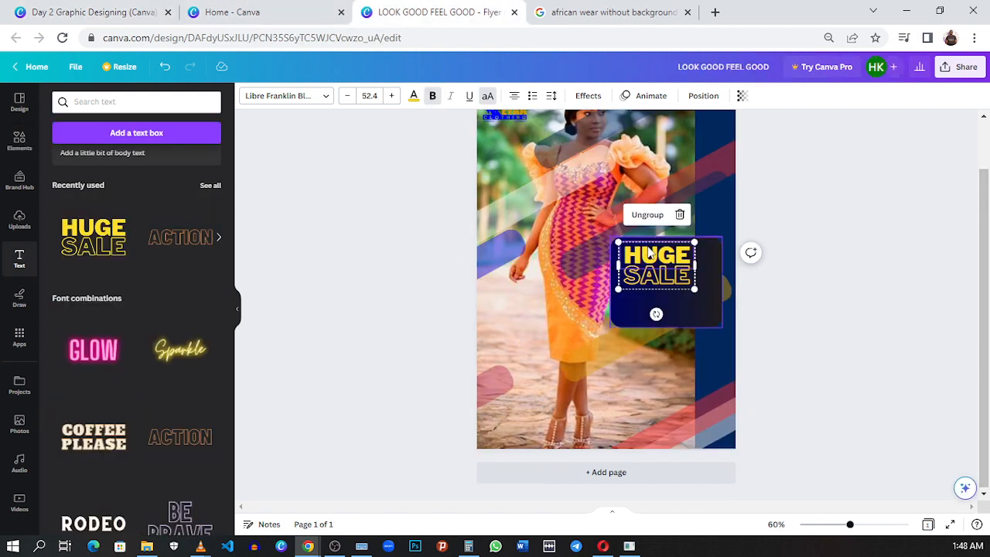
- Replace the word HUGE with the copied headline and widen its text box so it wraps onto four lines
double_click(659, 259)
right_click(662, 261)
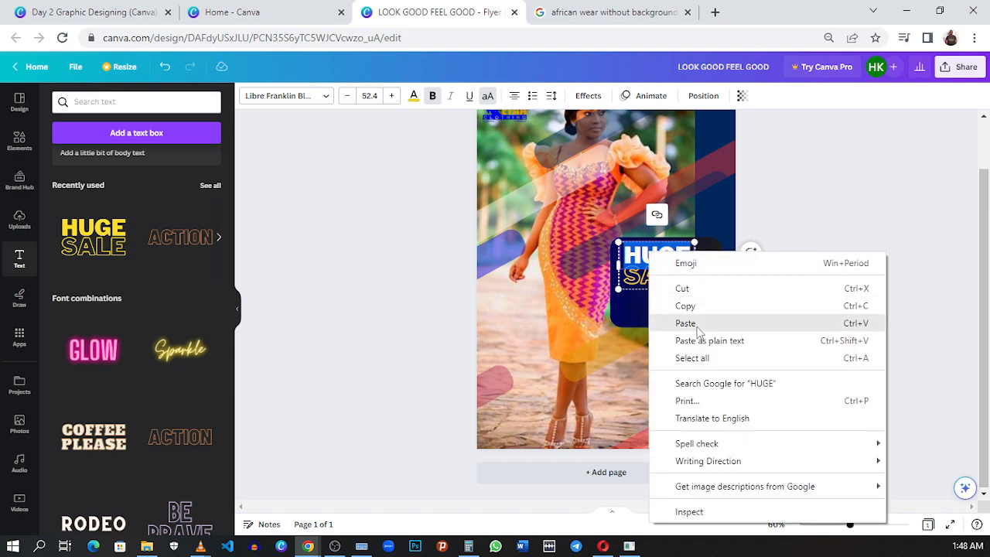
click(681, 323)
drag(710, 324, 777, 288)
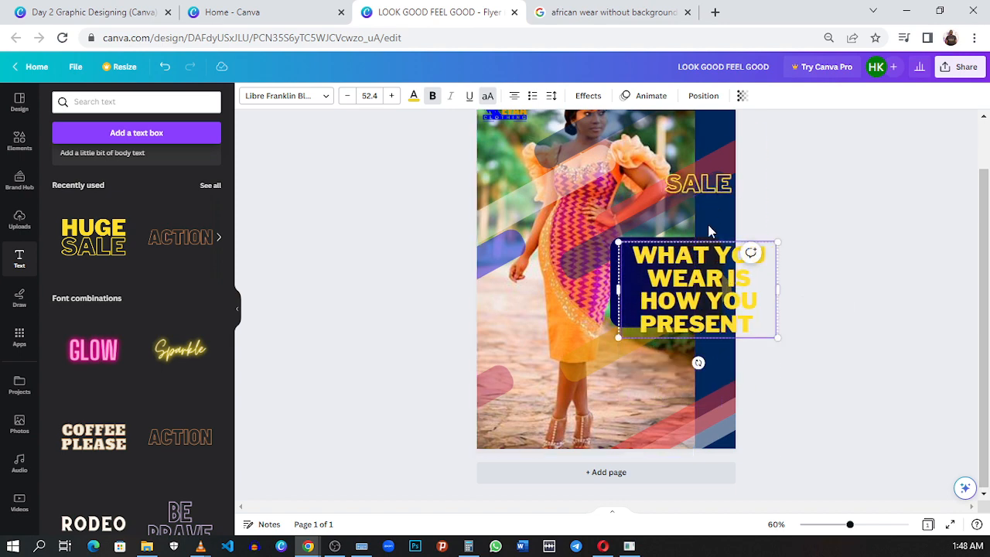
- Ungroup the headline and the SALE text and move both over the gradient panel area of the flyer
drag(719, 295, 662, 356)
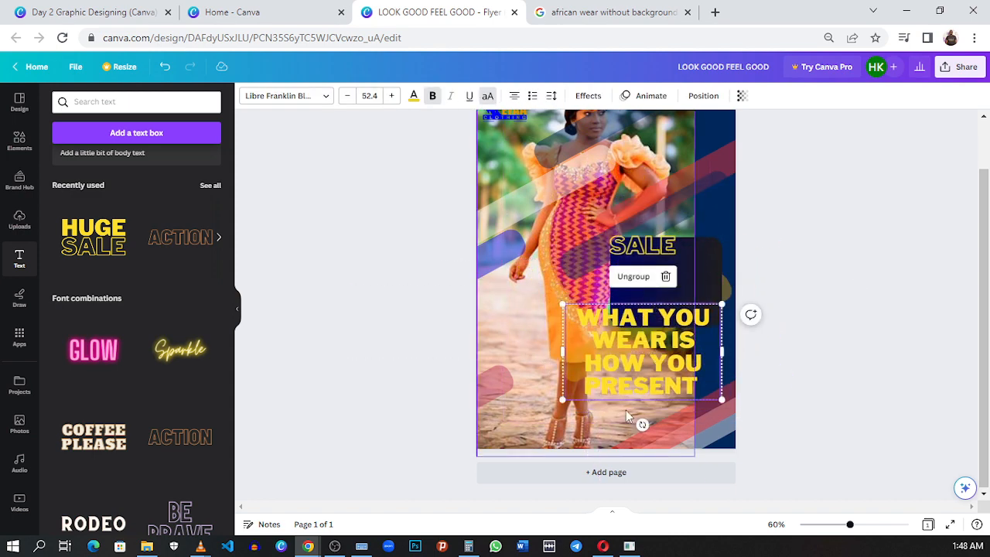
shift+click(647, 252)
mouse_move(646, 255)
mouse_down()
mouse_move(637, 294)
mouse_move(641, 249)
mouse_up()
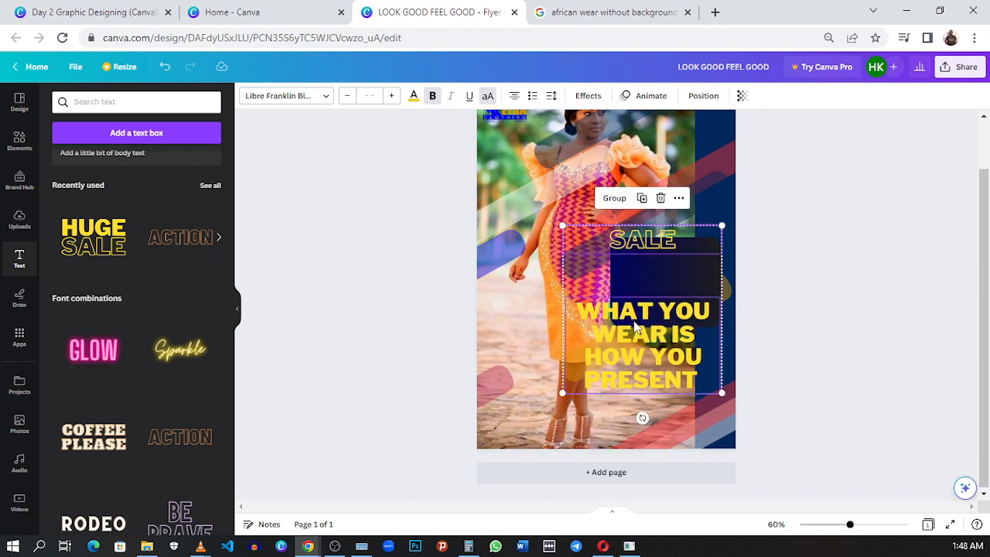
drag(636, 334, 642, 302)
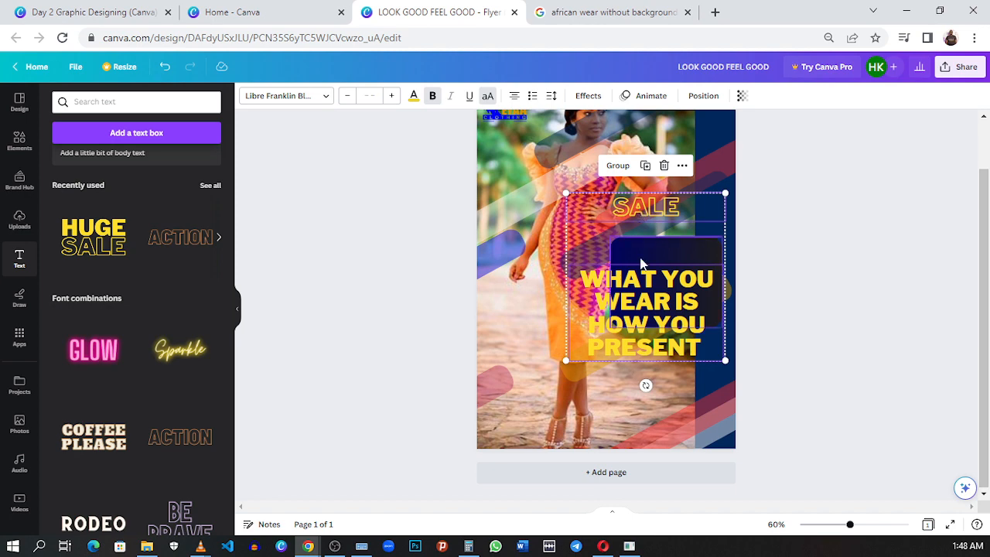
click(641, 262)
click(629, 308)
- Shrink the WHAT YOU WEAR IS HOW YOU PRESENT headline to size 33.7 and fit it in the upper part of the gradient panel
drag(606, 322, 611, 301)
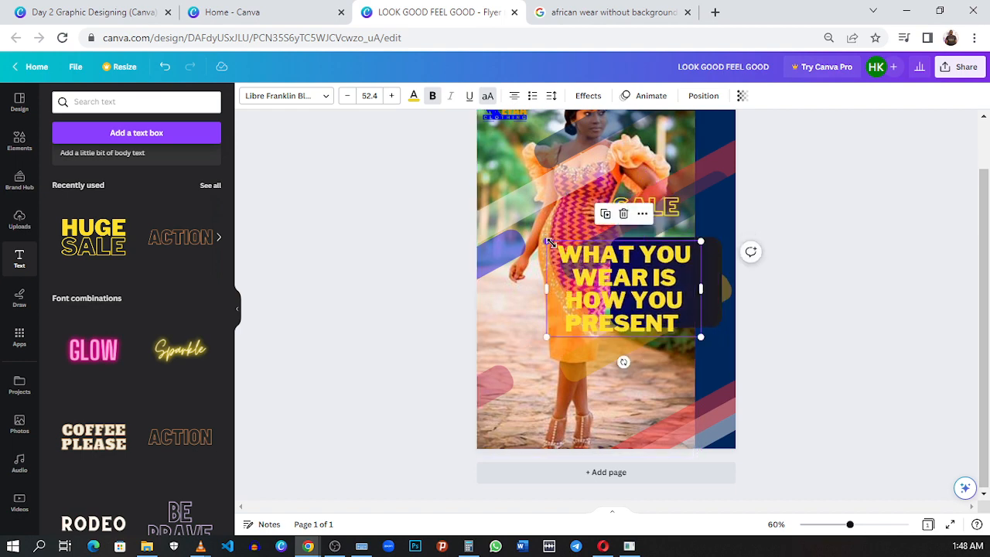
drag(547, 242, 602, 275)
drag(641, 316, 649, 279)
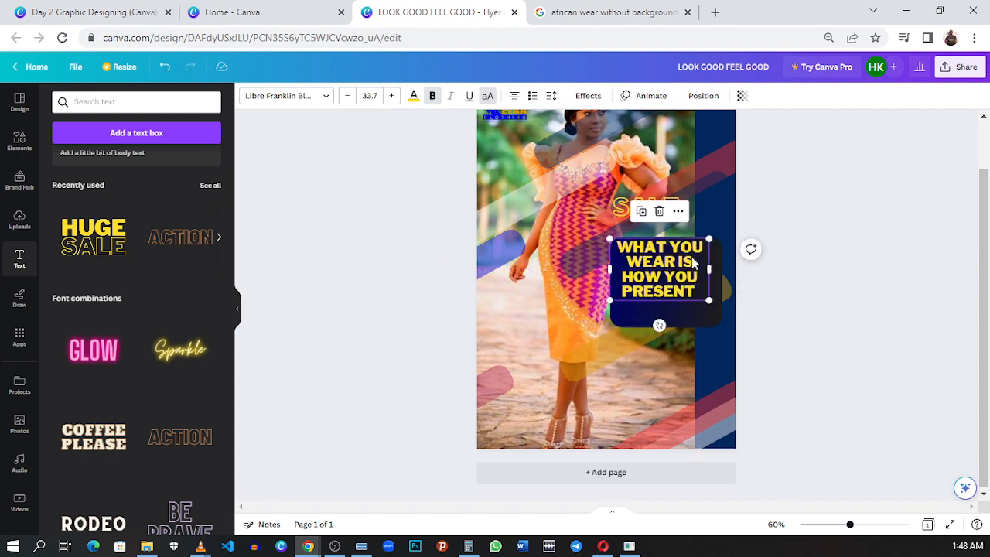
drag(711, 270, 710, 273)
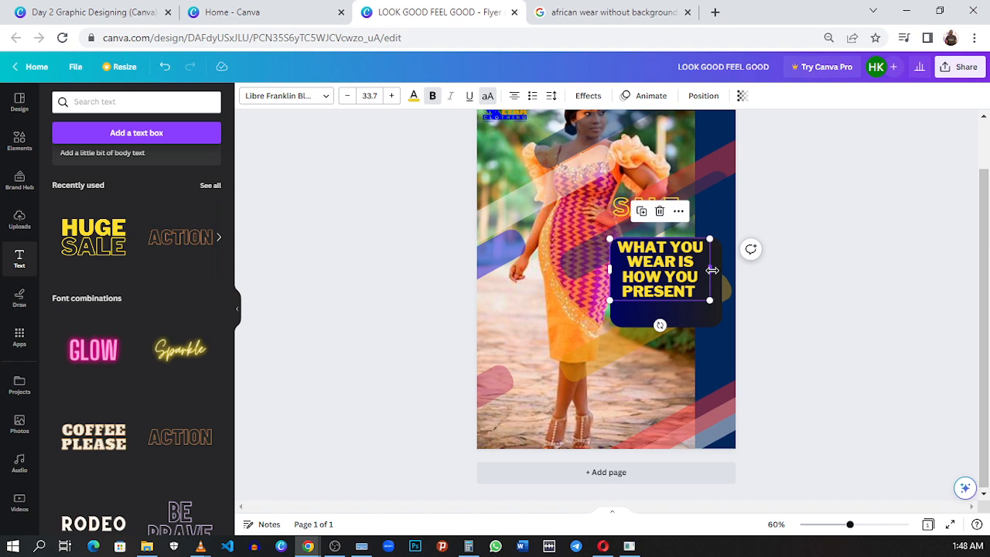
click(685, 321)
drag(685, 328, 677, 321)
- Replace the word SALE with the text YOURSELF TO THE WORLD copied from the reference flyer
click(636, 201)
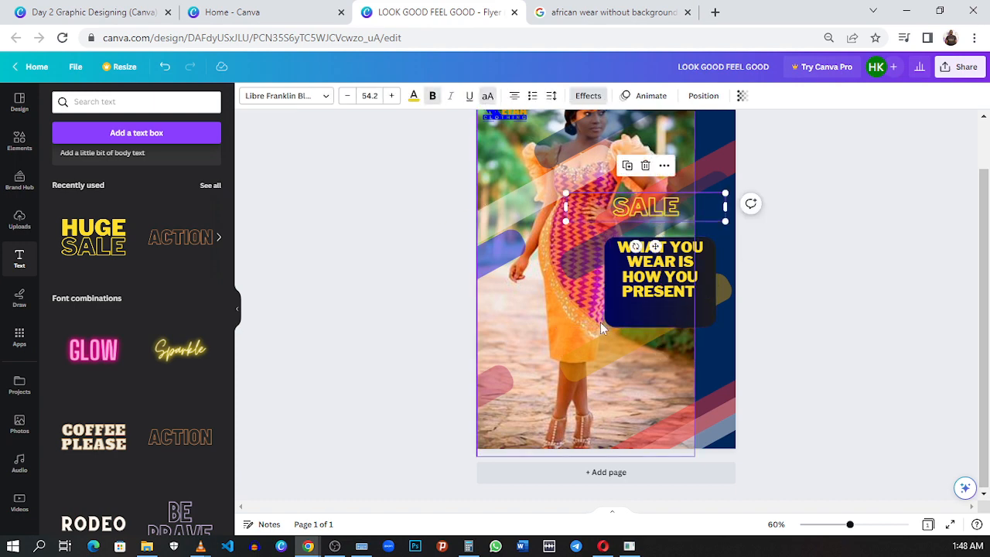
click(116, 6)
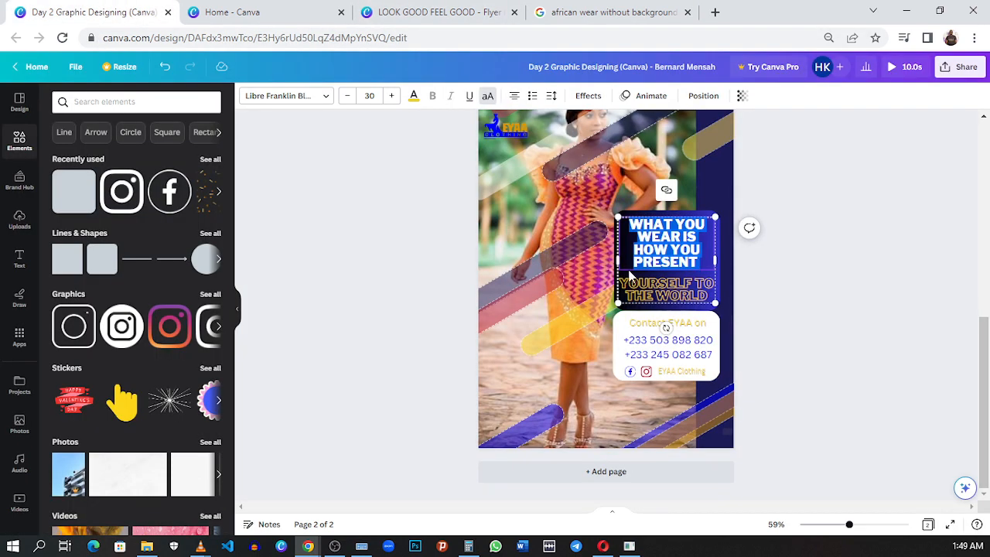
triple_click(667, 285)
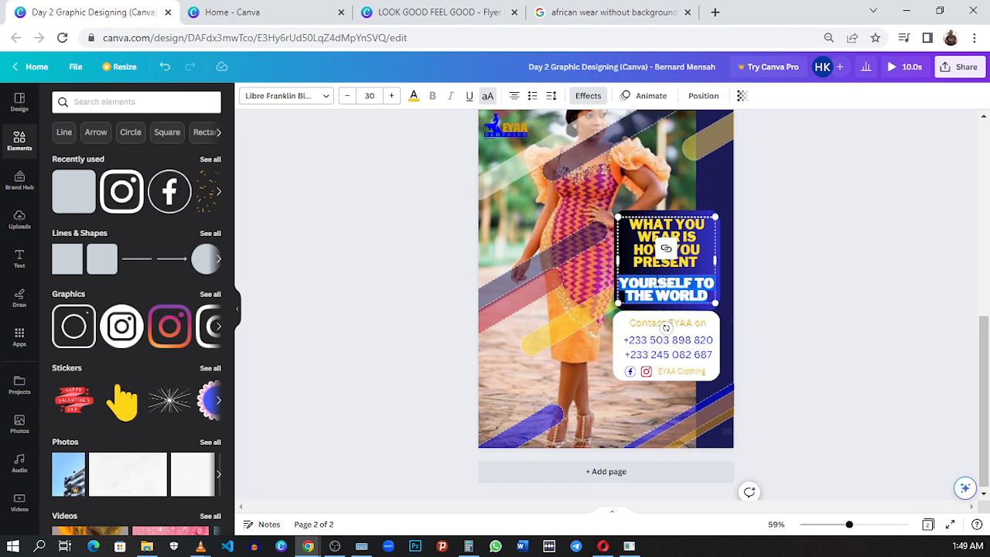
click(433, 12)
double_click(667, 207)
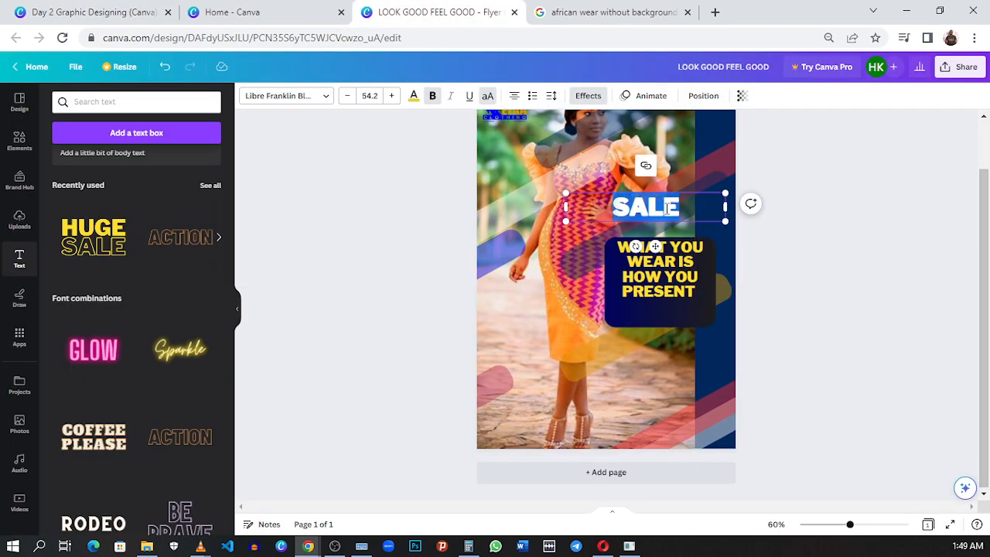
key(ctrl+v)
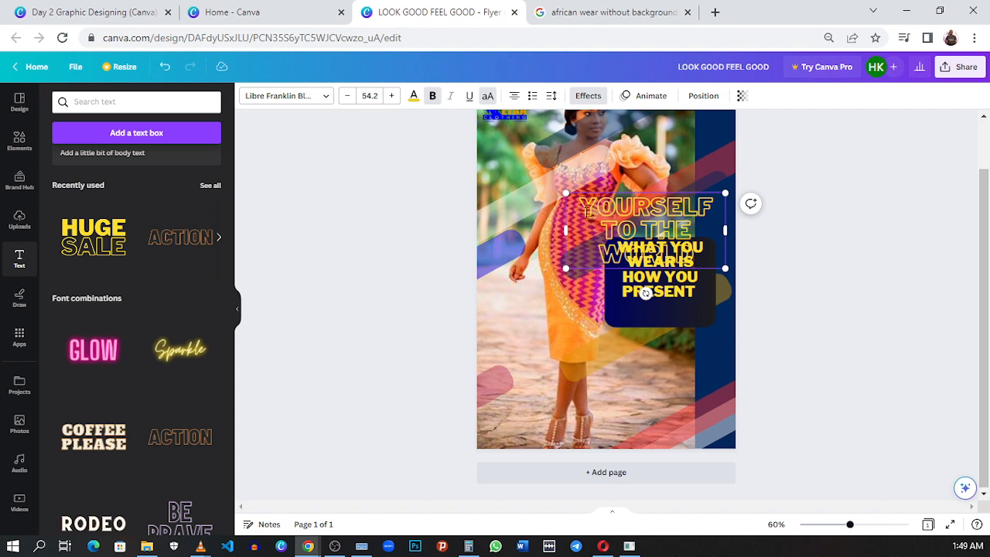
- Set the YOURSELF TO THE WORLD text to size 32 and place it on two lines beneath the headline in the gradient panel
key(ctrl+a)
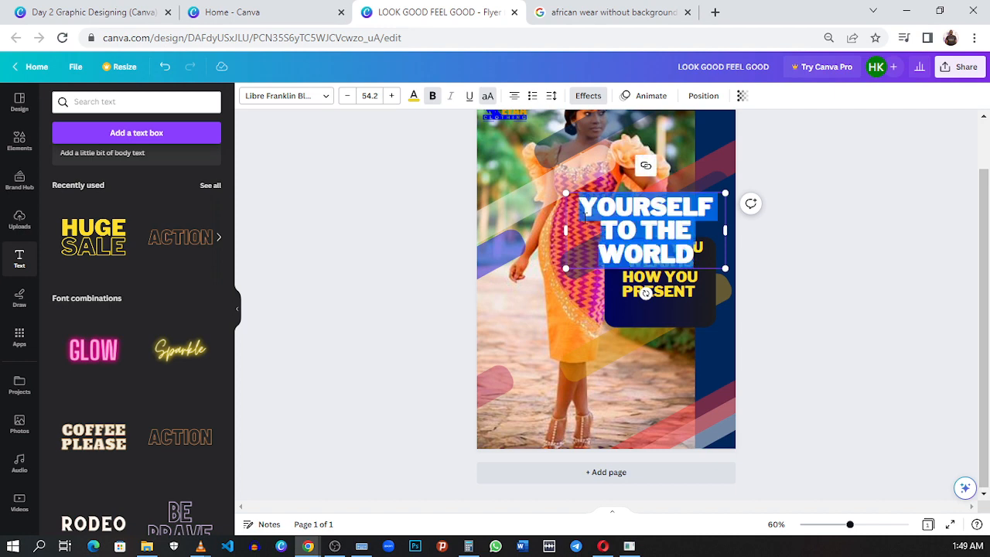
click(364, 96)
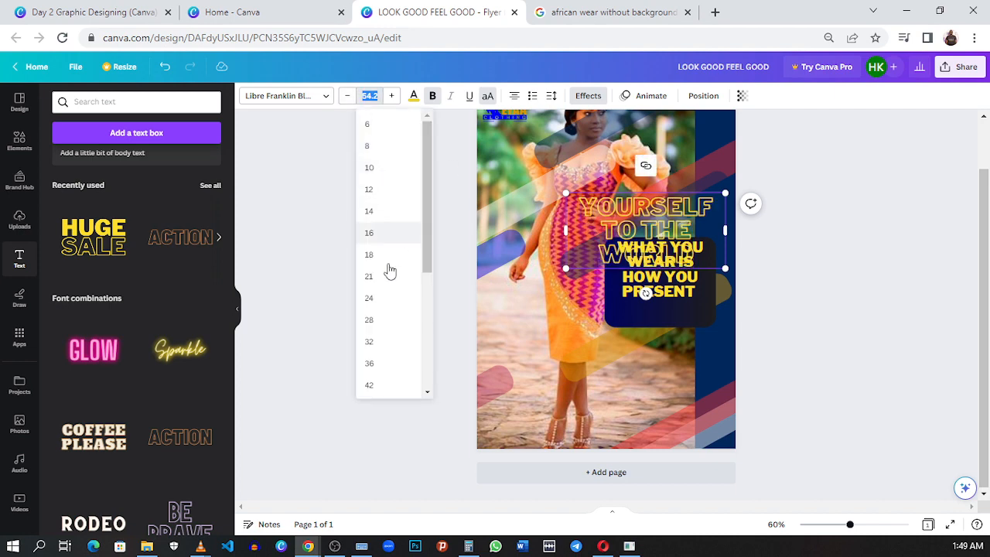
click(391, 342)
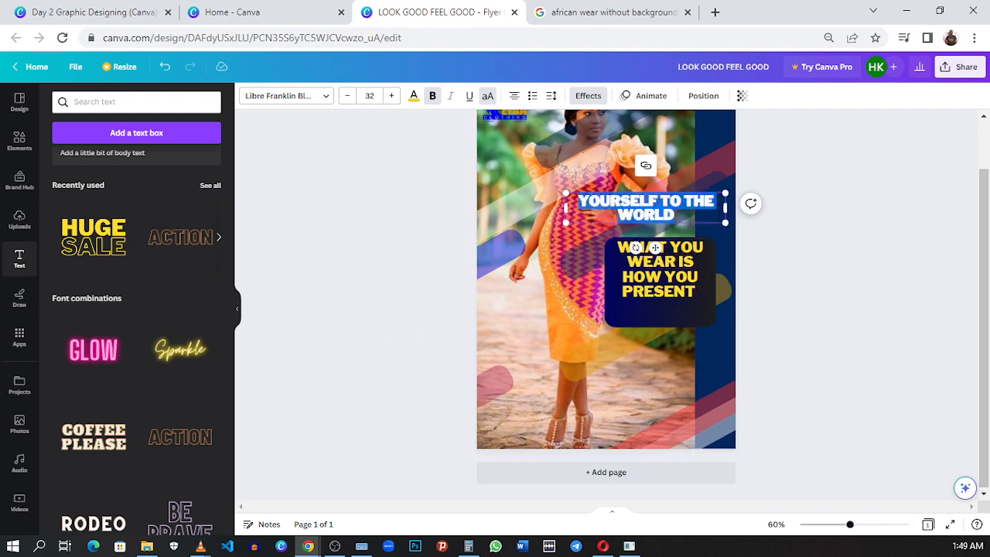
drag(728, 209, 686, 209)
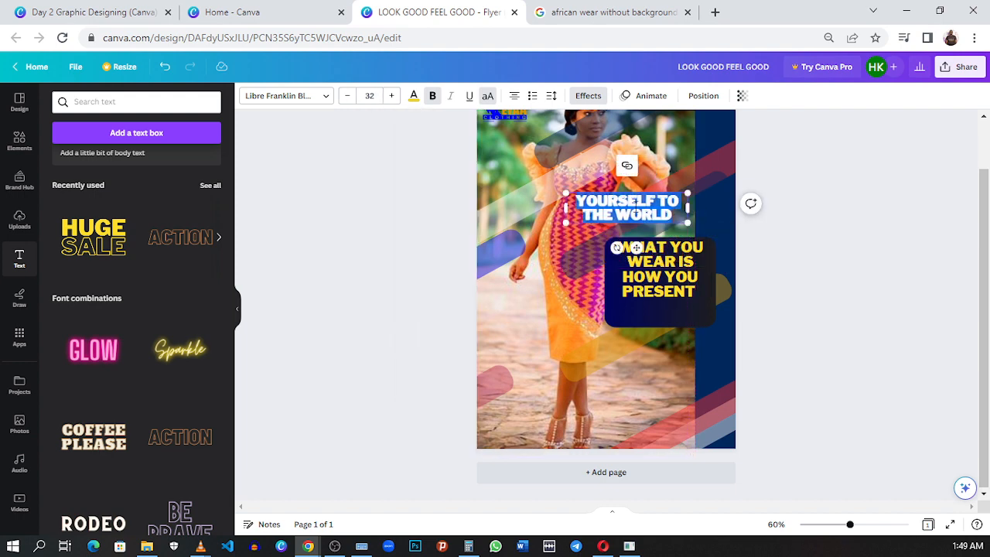
drag(636, 247, 670, 349)
click(619, 379)
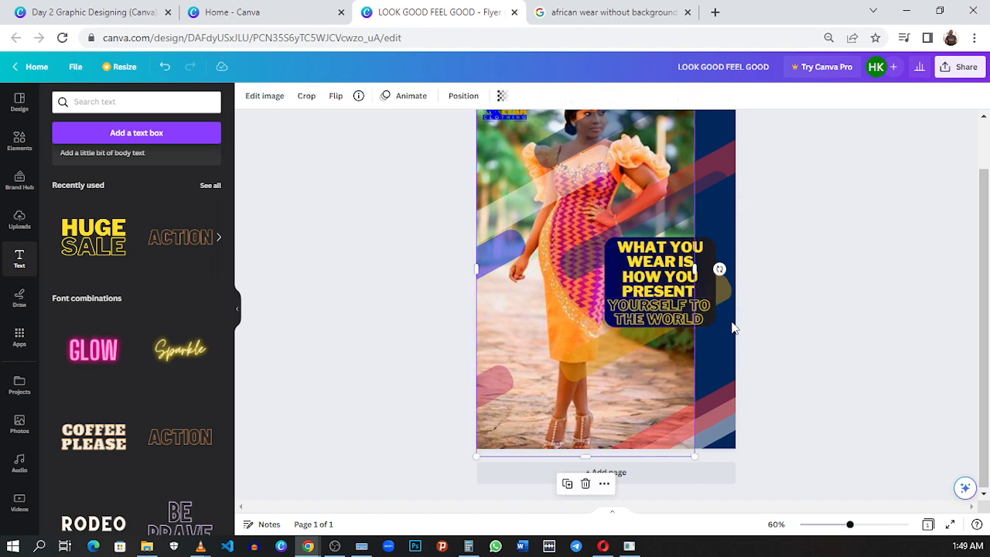
click(762, 334)
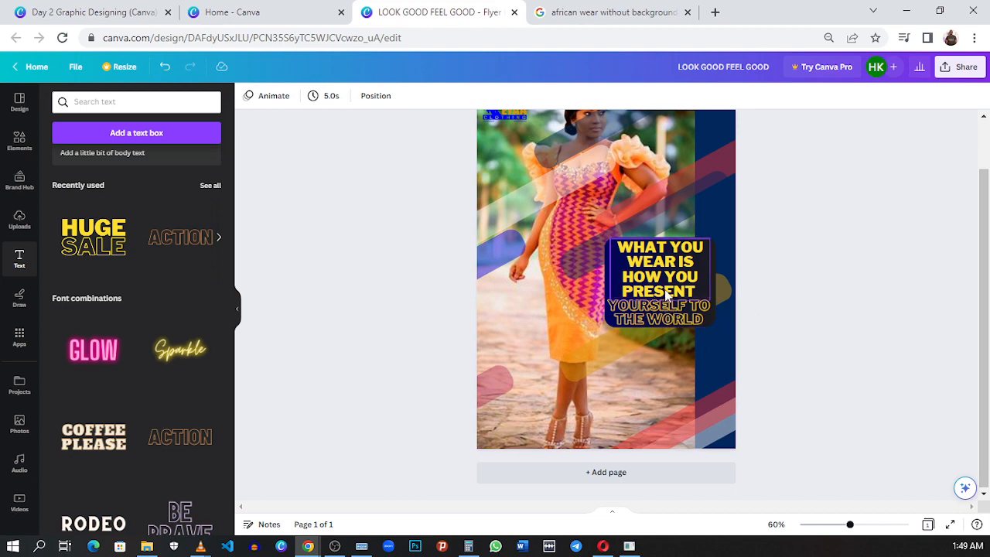
key(ctrl+a)
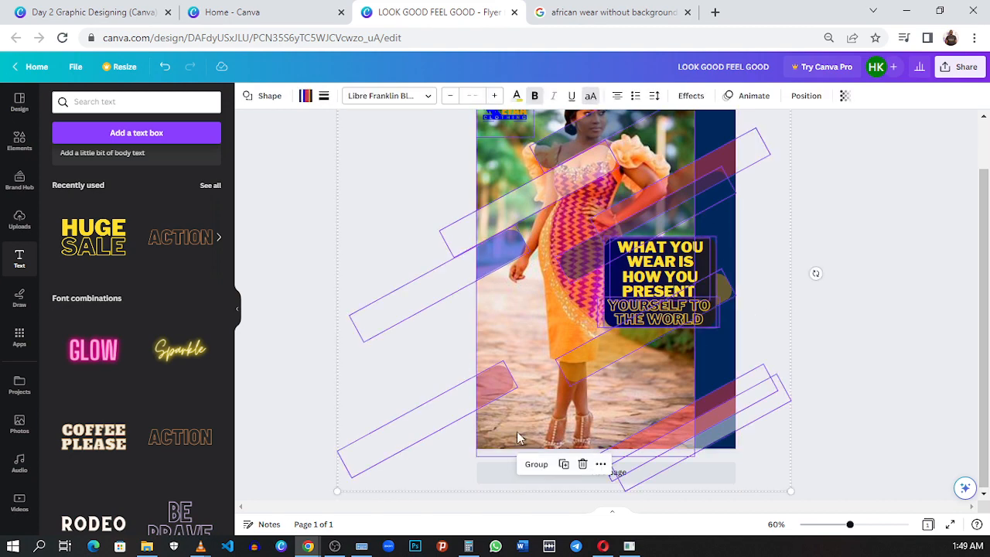
click(822, 333)
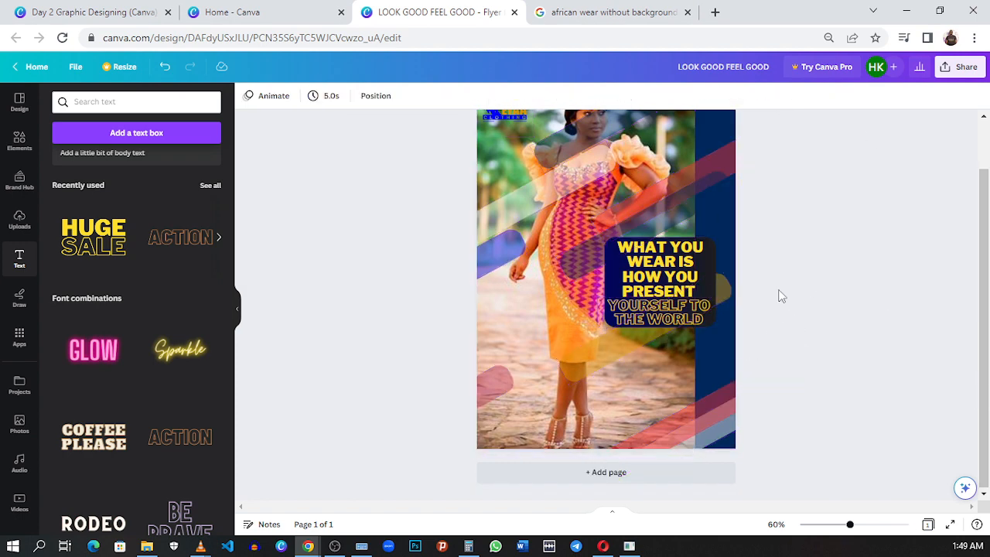
click(639, 263)
click(639, 263)
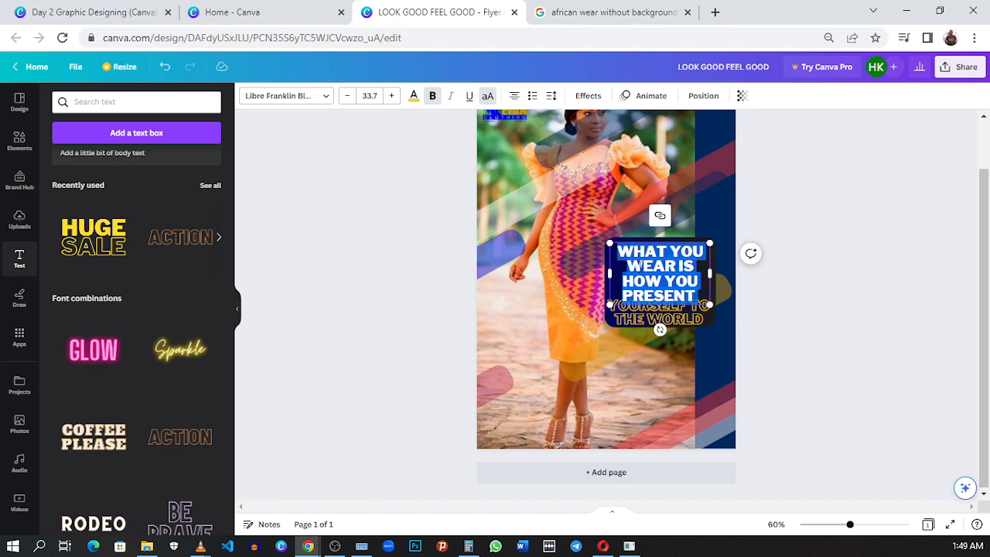
click(814, 275)
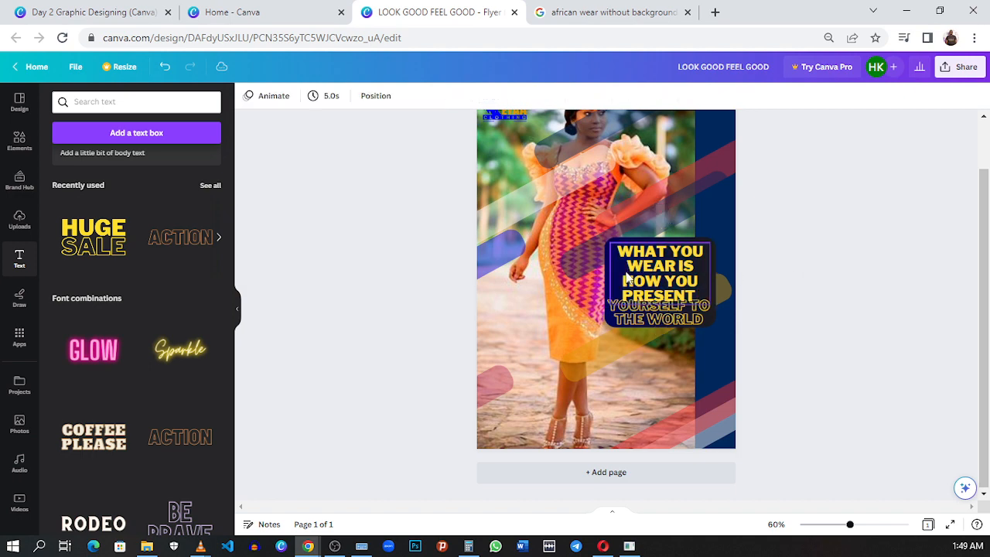
click(681, 282)
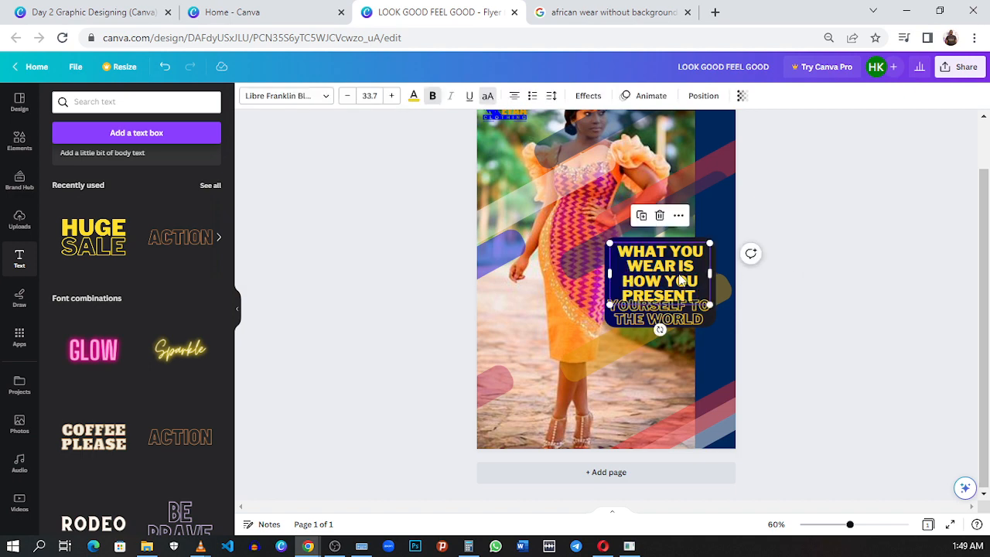
drag(709, 273, 710, 273)
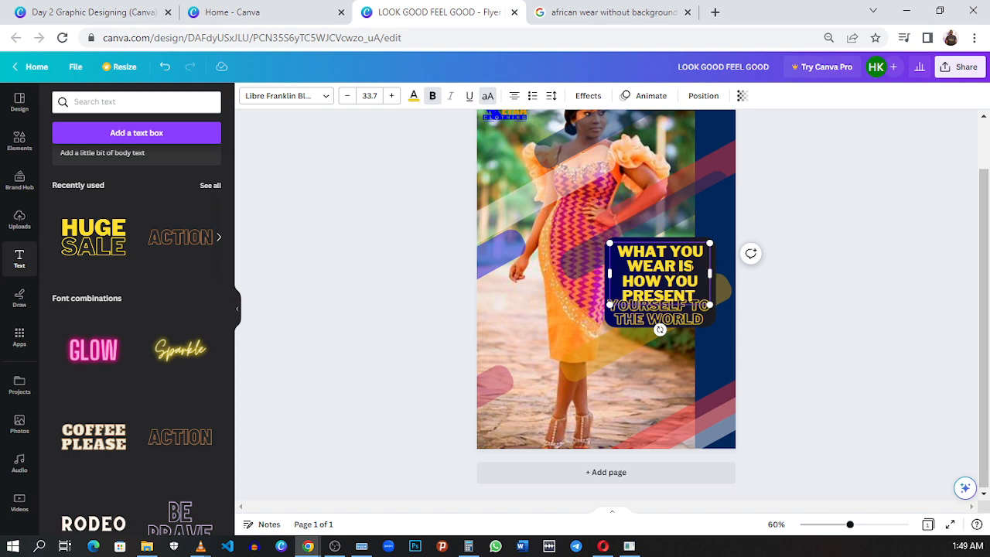
click(693, 267)
click(702, 266)
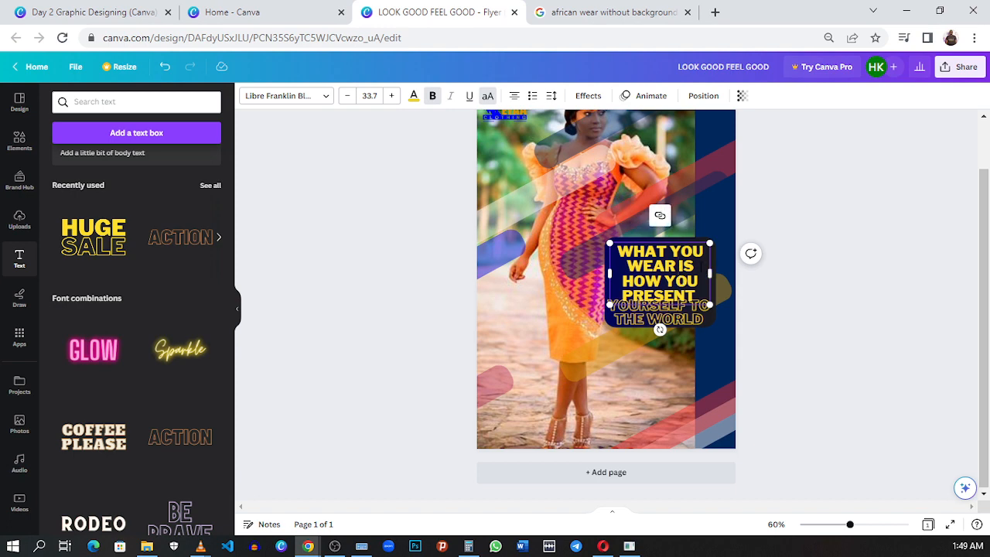
key(ctrl+a)
click(674, 267)
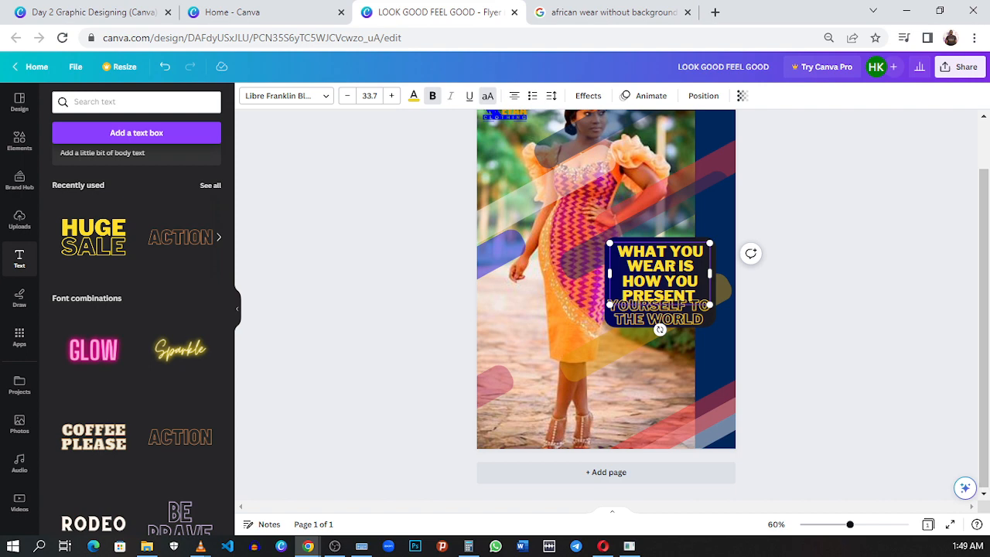
key(ctrl+a)
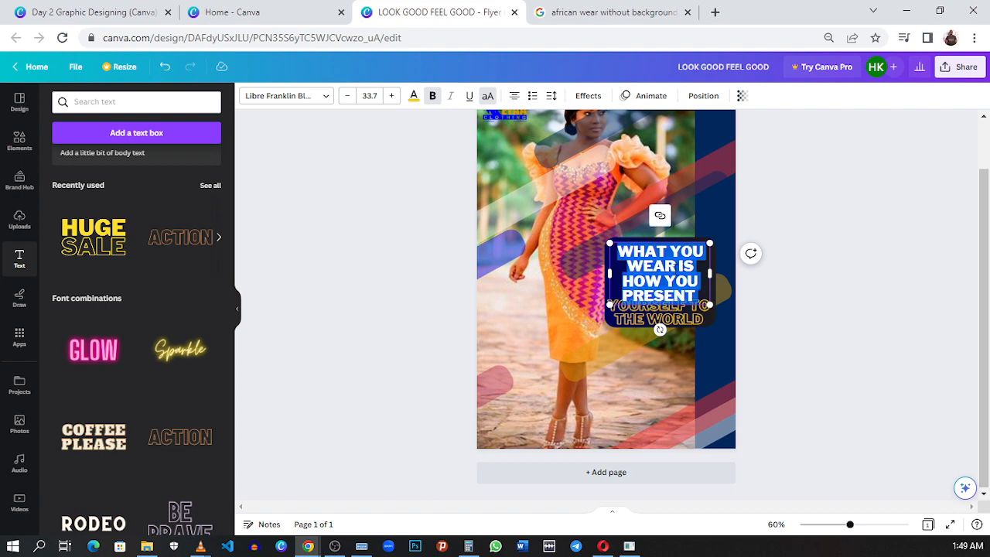
click(839, 245)
- Nudge the headline up and align the YOURSELF TO THE WORLD text beneath it inside the gradient panel
drag(674, 263, 676, 255)
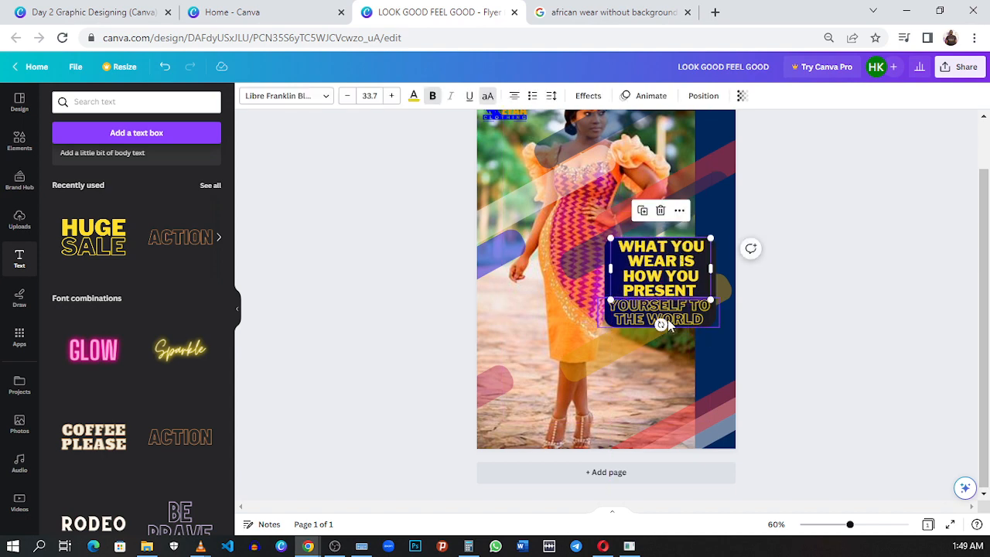
click(717, 320)
drag(713, 309, 672, 313)
- Enlarge the dark gradient panel slightly upward and at its lower right corner to leave margin around the text
click(612, 275)
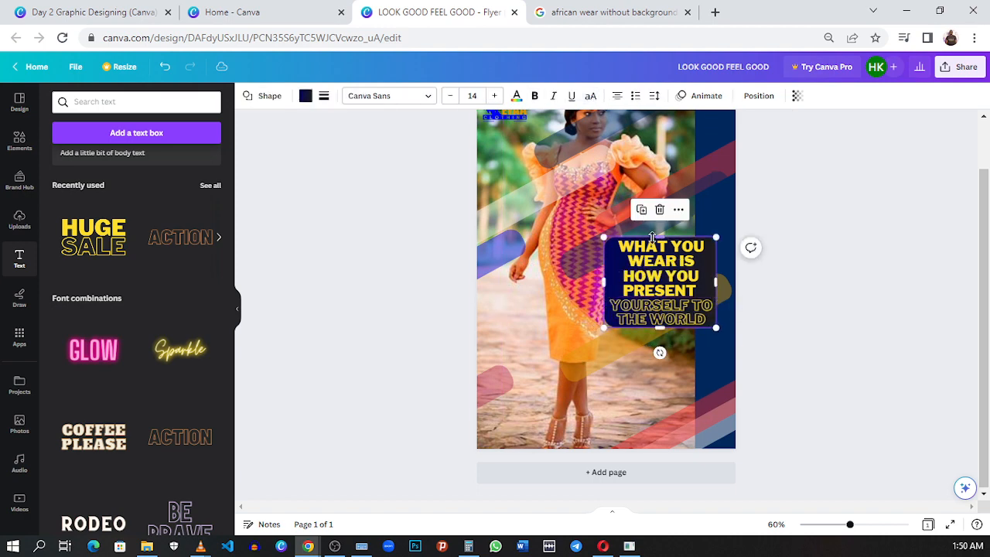
drag(665, 233, 666, 229)
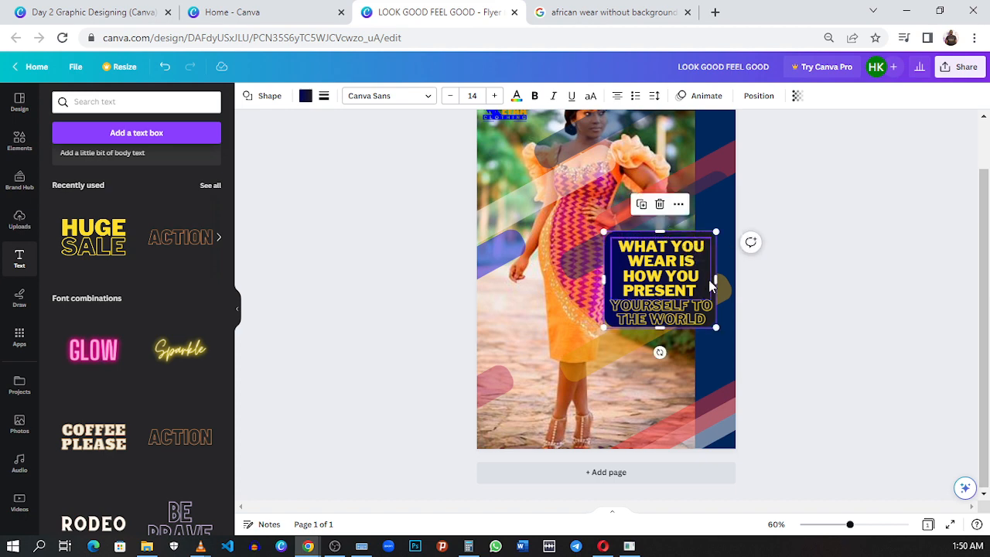
drag(717, 327, 720, 334)
click(853, 292)
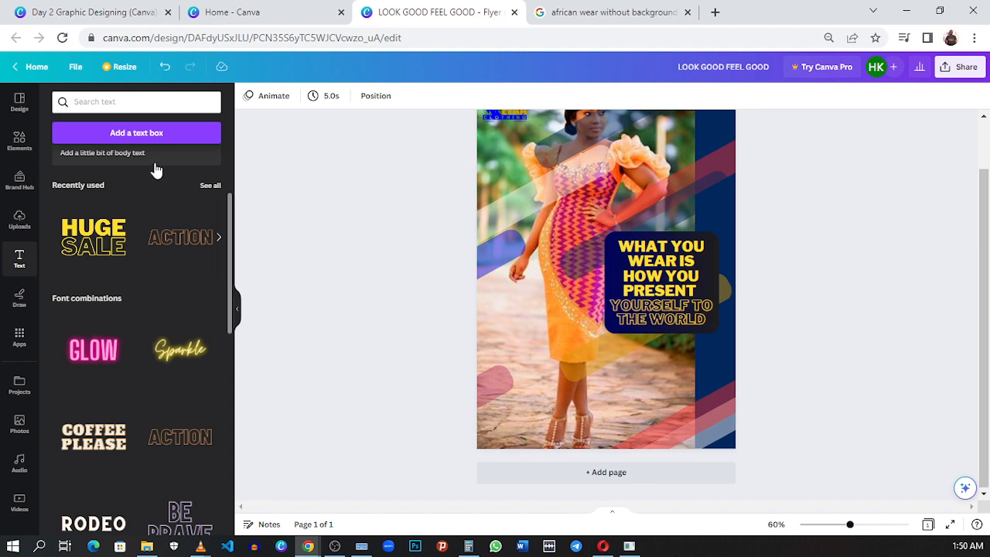
- Add a white-filled rounded rectangle directly below the gradient panel, about as wide as the panel and roughly half its height
click(31, 144)
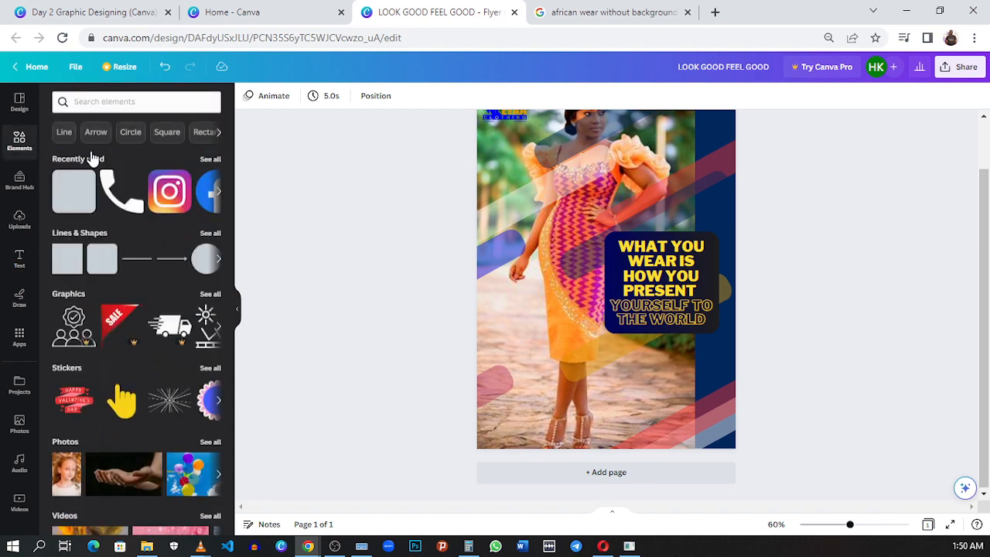
click(78, 203)
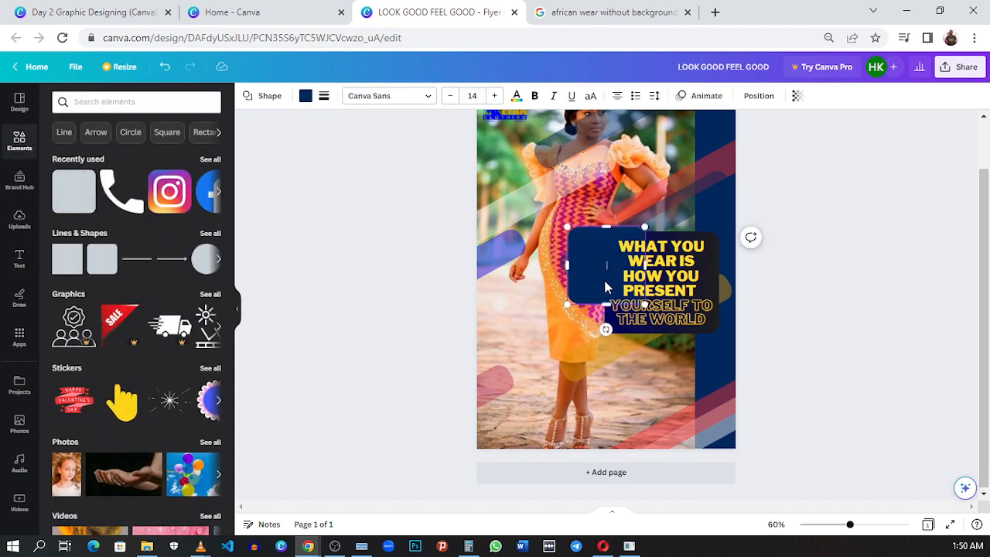
drag(589, 261, 637, 389)
drag(680, 412, 715, 391)
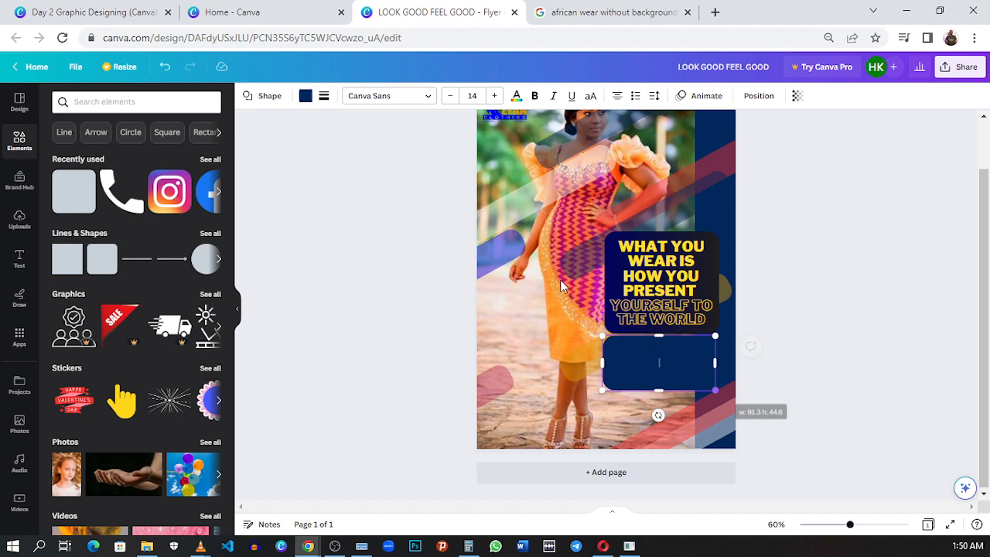
click(306, 96)
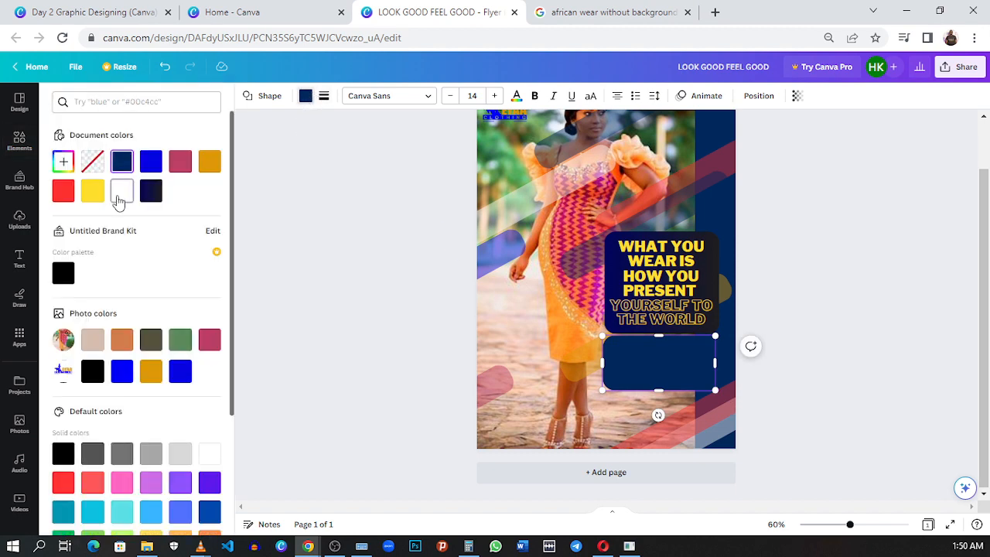
click(121, 191)
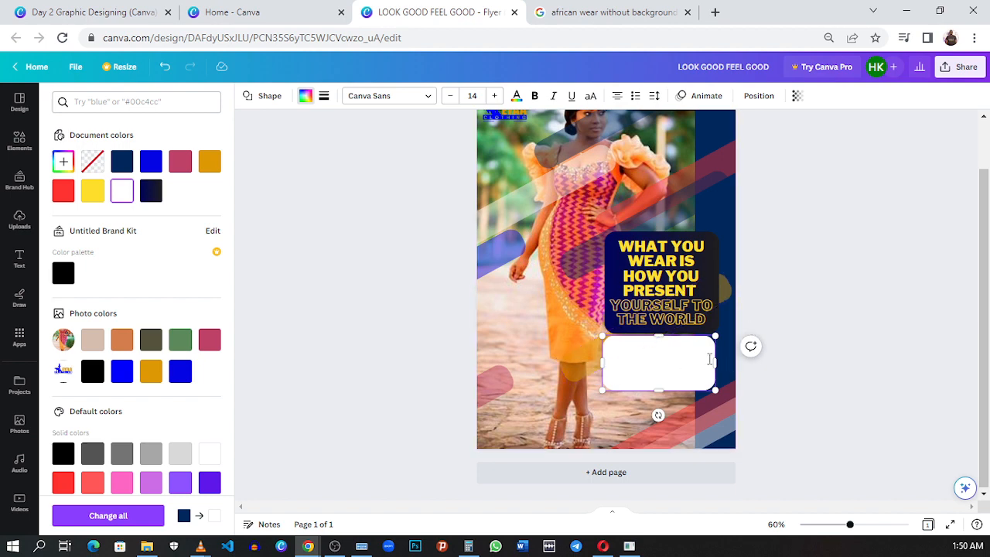
- Widen the white panel slightly to line up with the gradient panel, and copy both phone numbers from the reference flyer
drag(714, 359, 718, 360)
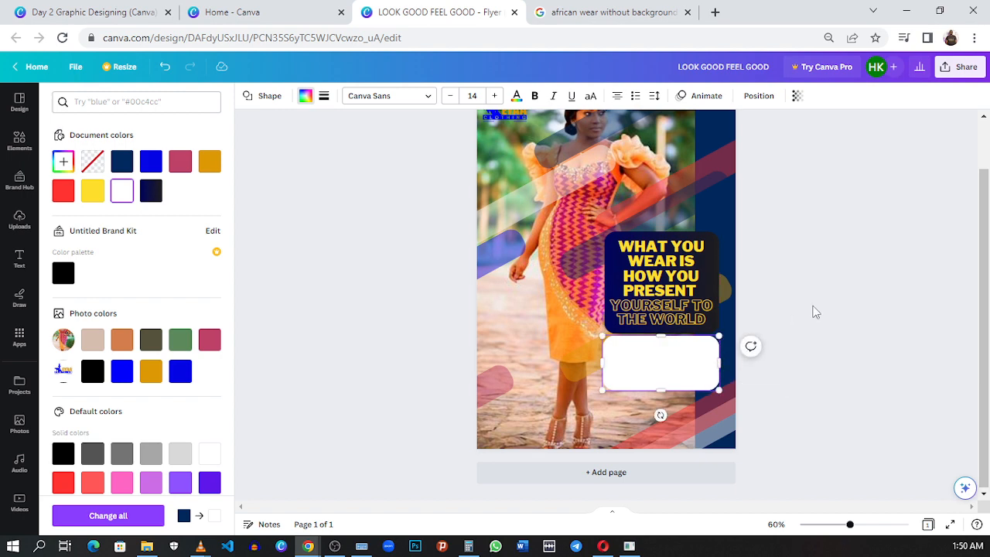
click(111, 7)
click(702, 324)
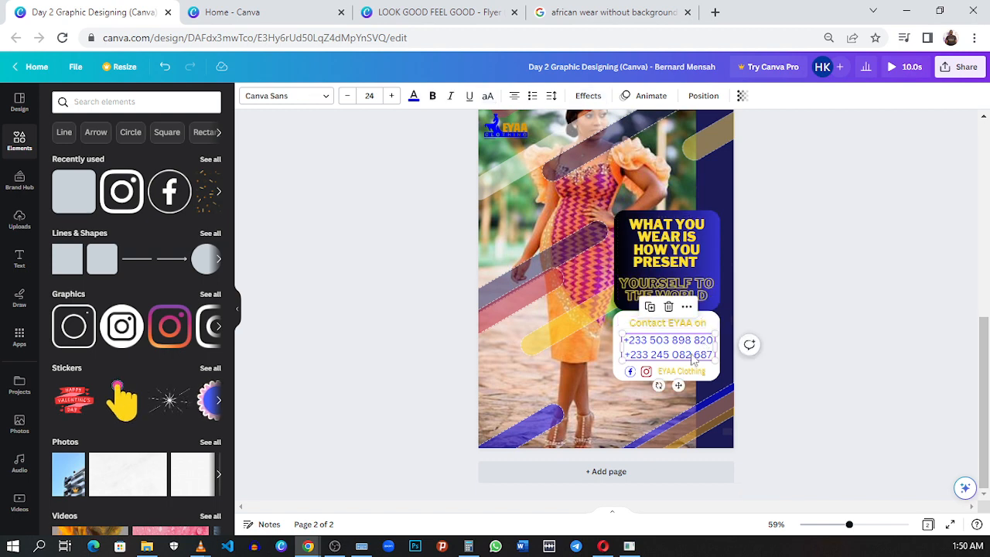
triple_click(694, 357)
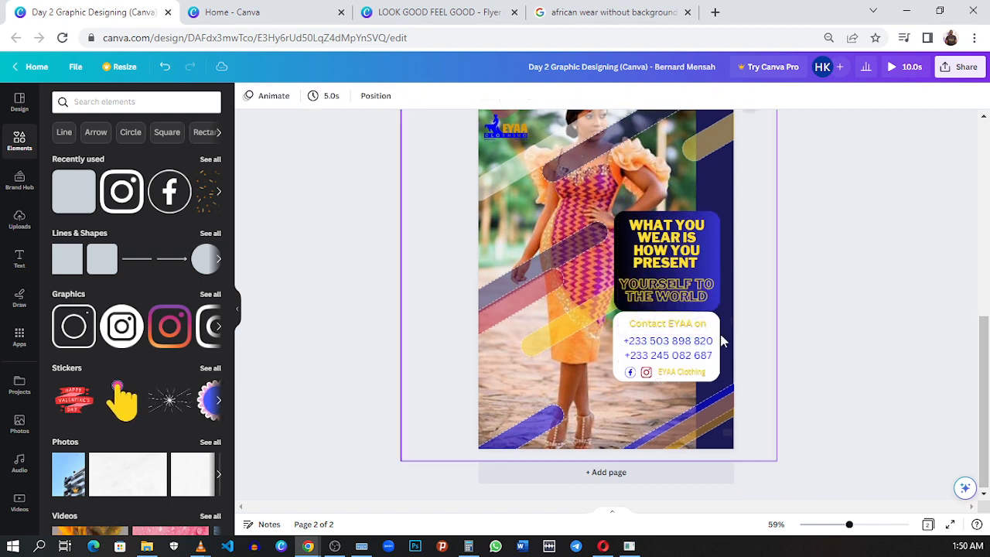
triple_click(691, 340)
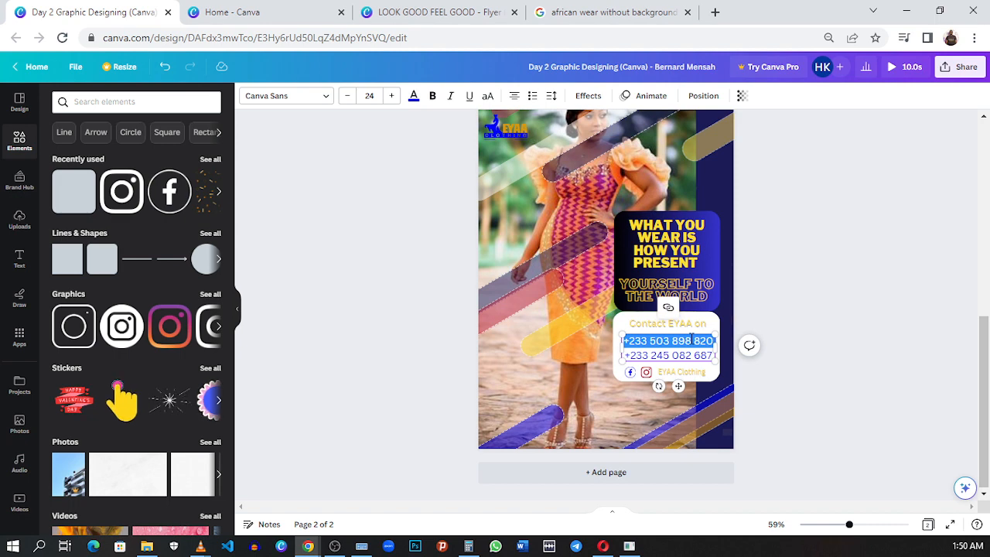
key(shift+Down)
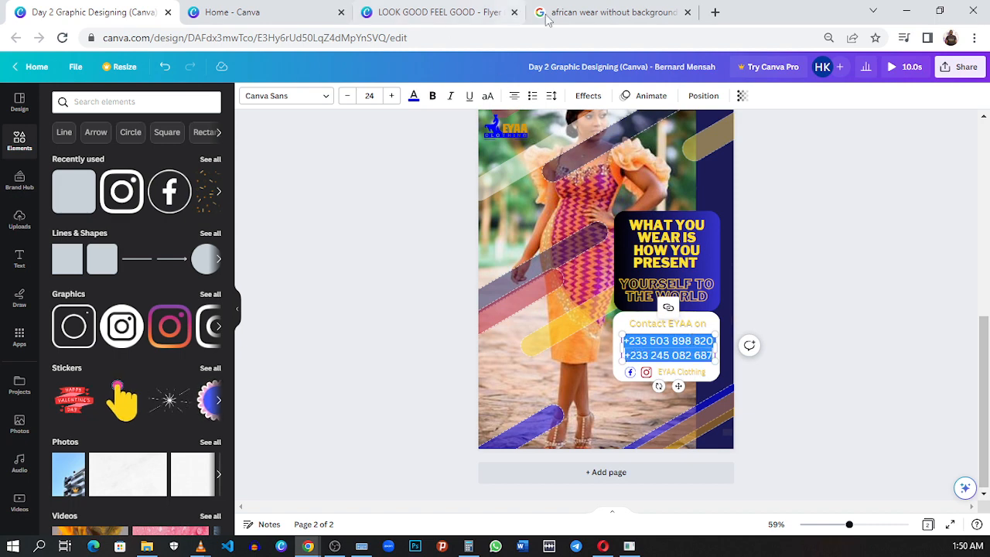
click(467, 13)
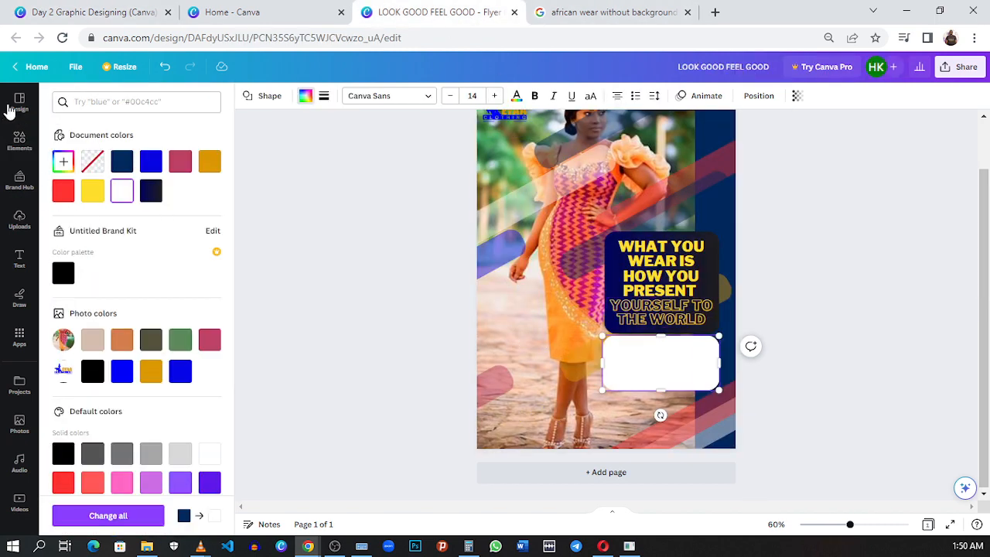
- Add a body text box with the copied phone numbers, remove its trailing blank line and place it on the white panel
click(20, 258)
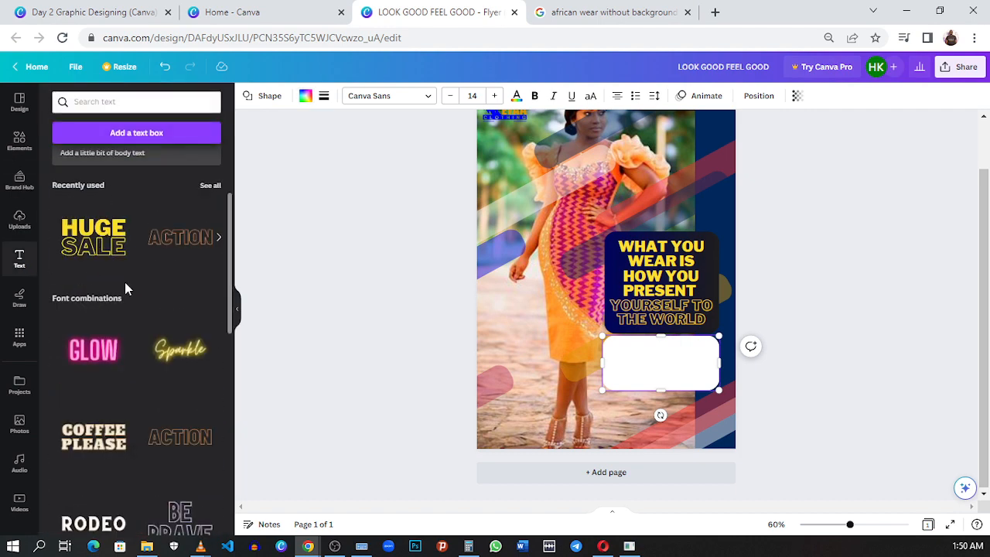
scroll(130, 270, up, 2)
click(132, 305)
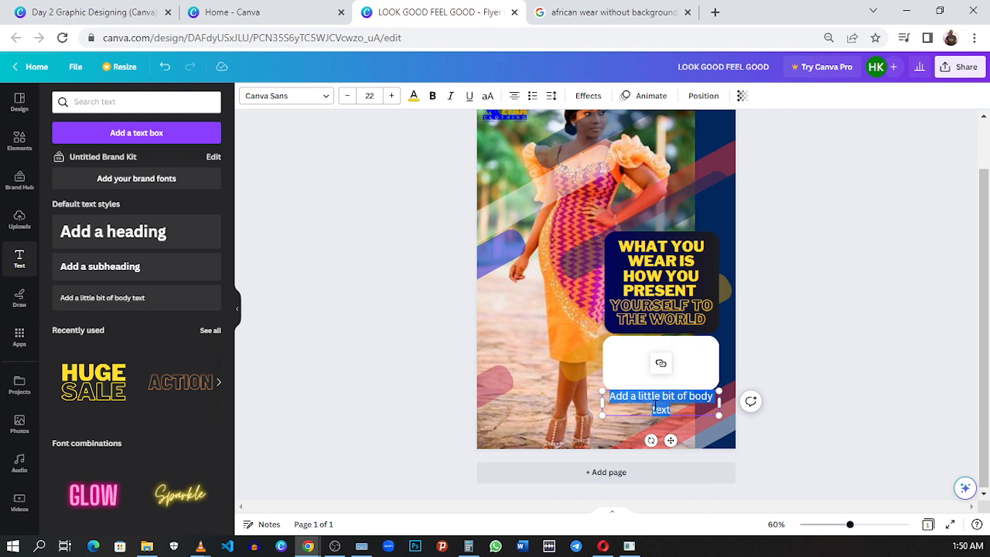
key(ctrl+v)
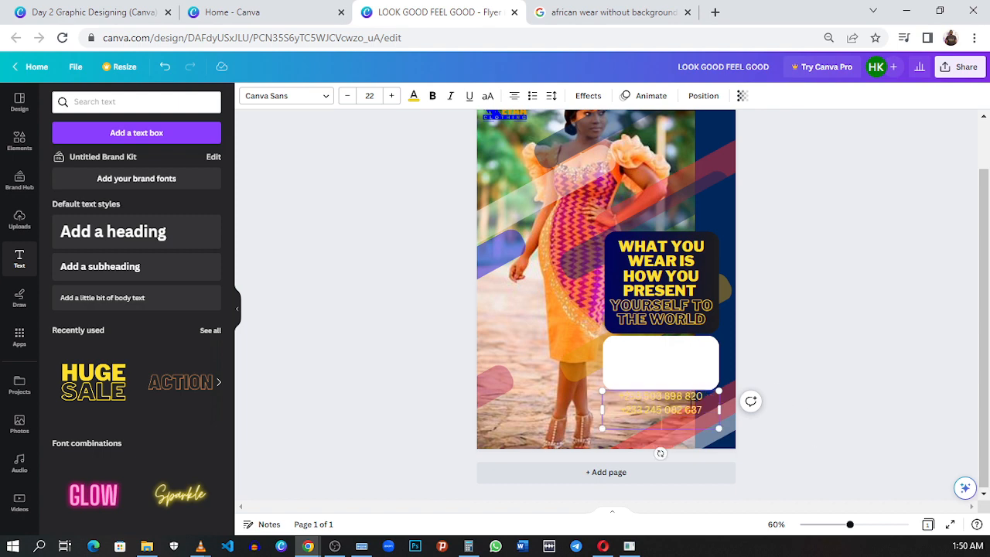
click(783, 411)
drag(678, 404, 678, 372)
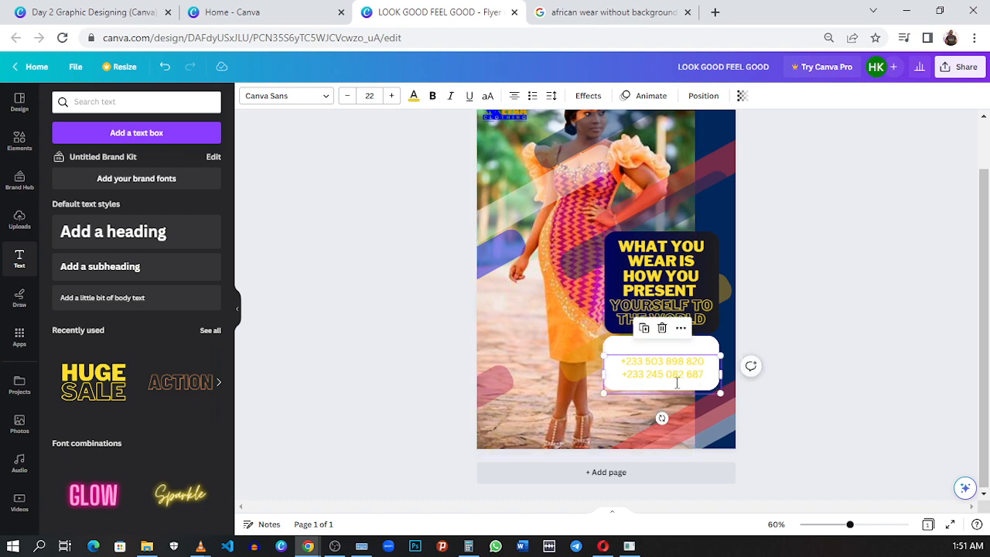
key(BackSpace)
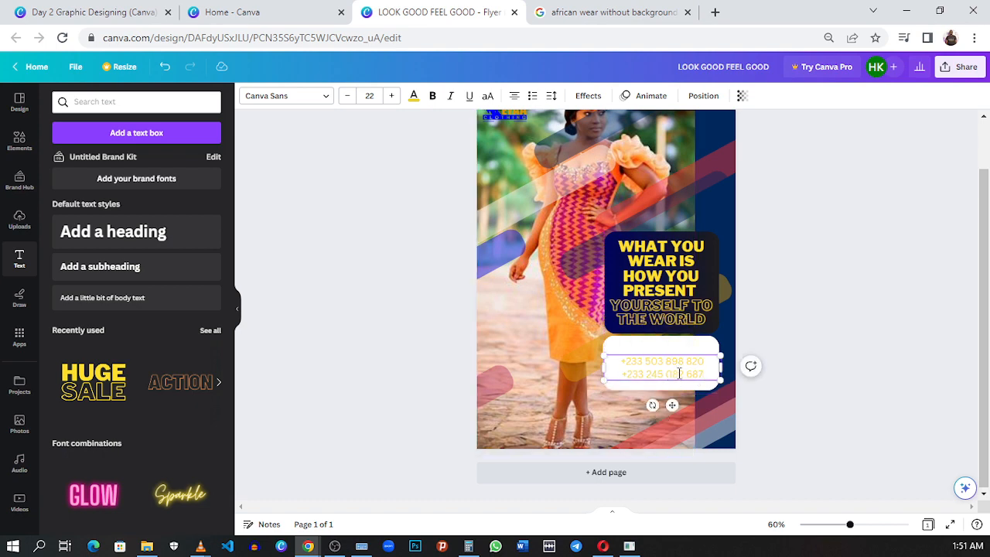
- Recolor both phone numbers with the dark navy blue document color
key(ctrl+a)
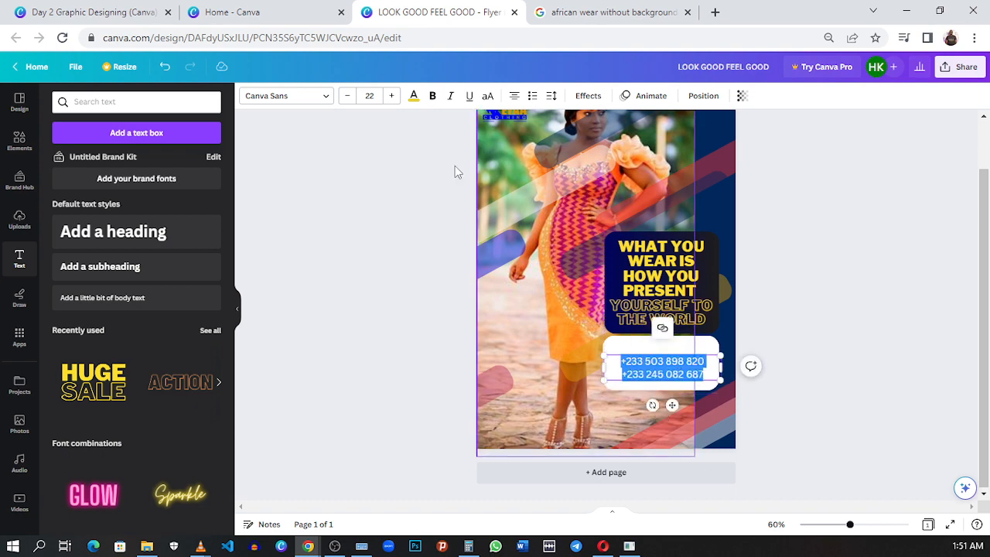
click(412, 96)
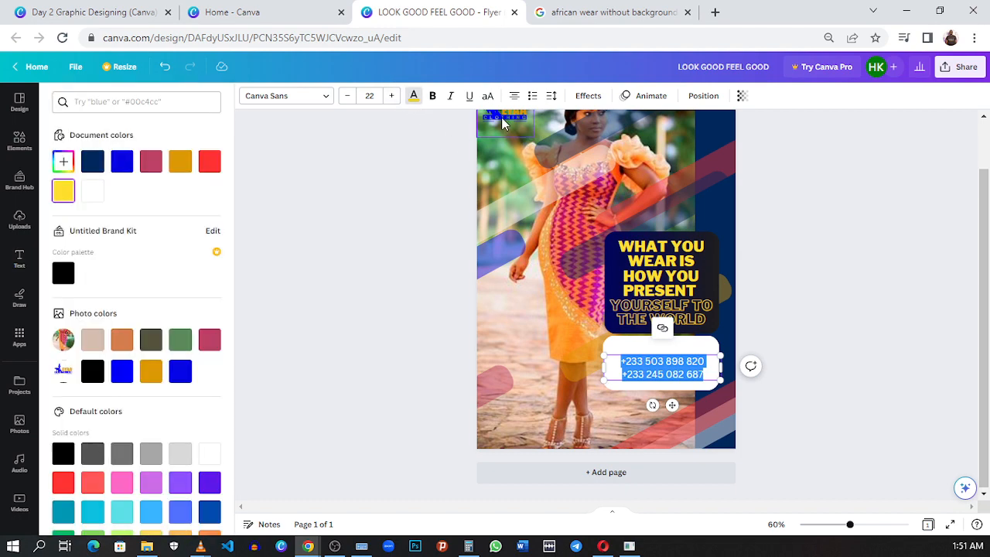
click(92, 164)
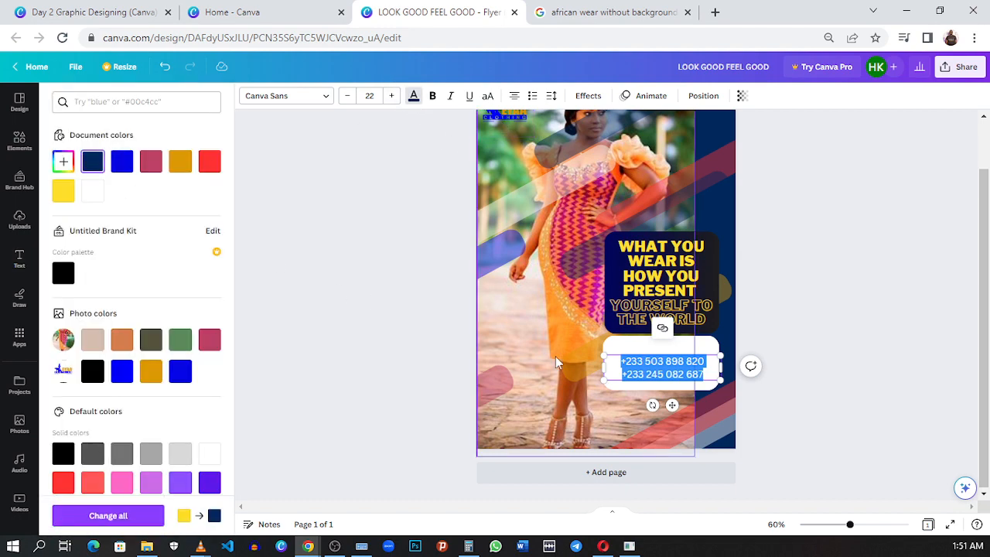
click(664, 373)
click(715, 384)
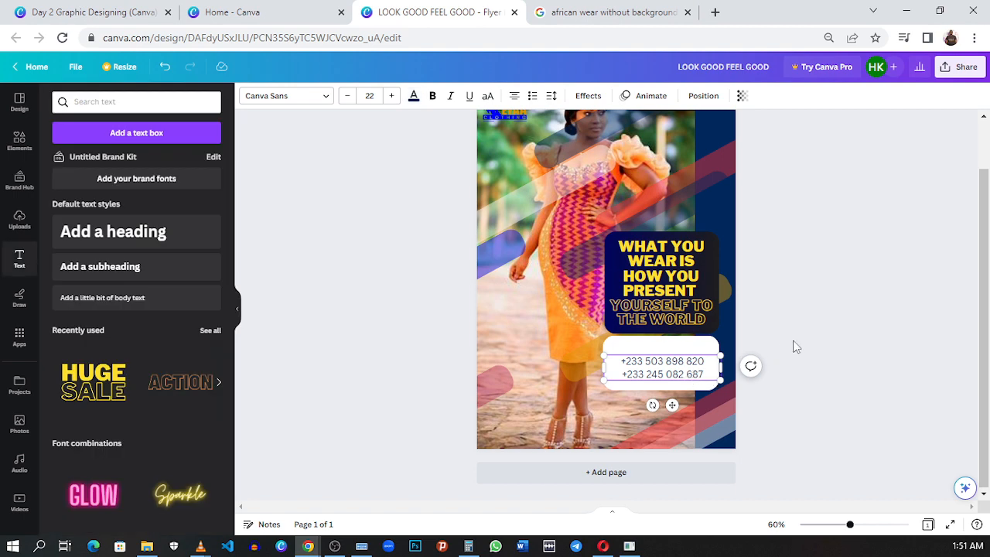
click(797, 347)
- Shift the phone numbers slightly to the right and extend the white panel's lower edge a little
drag(683, 368, 670, 395)
click(670, 389)
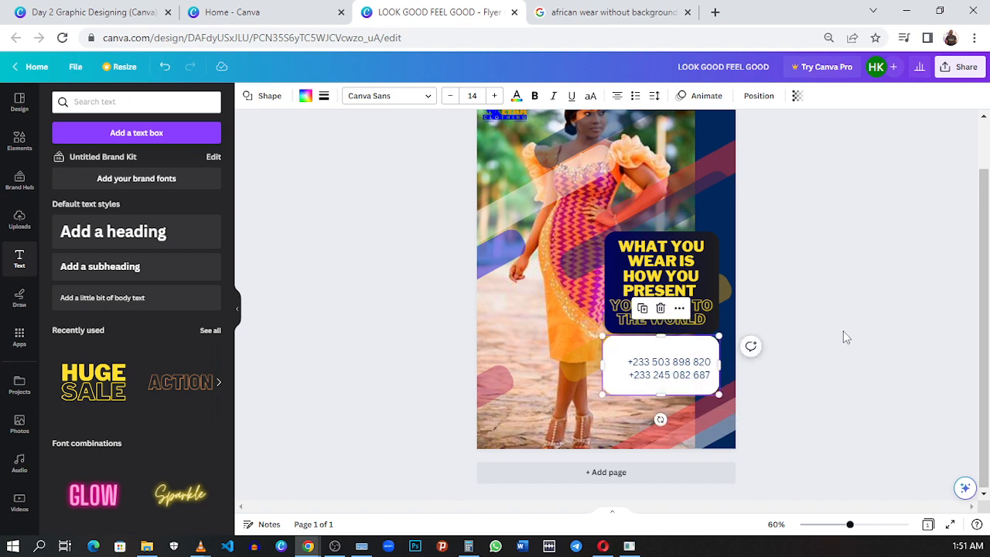
click(689, 360)
- Duplicate the WHAT YOU WEAR IS HOW YOU PRESENT headline and move the copy down toward the white panel
click(673, 289)
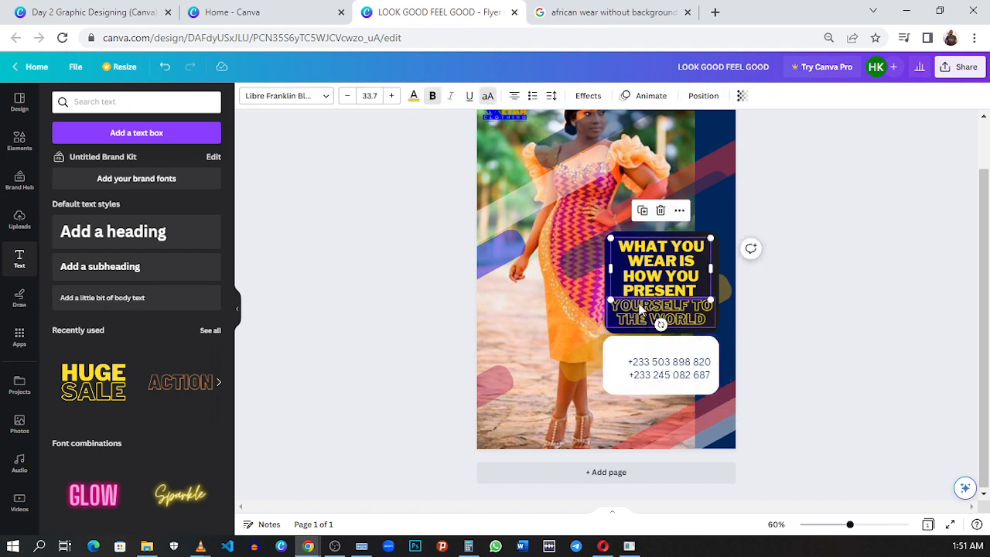
click(641, 211)
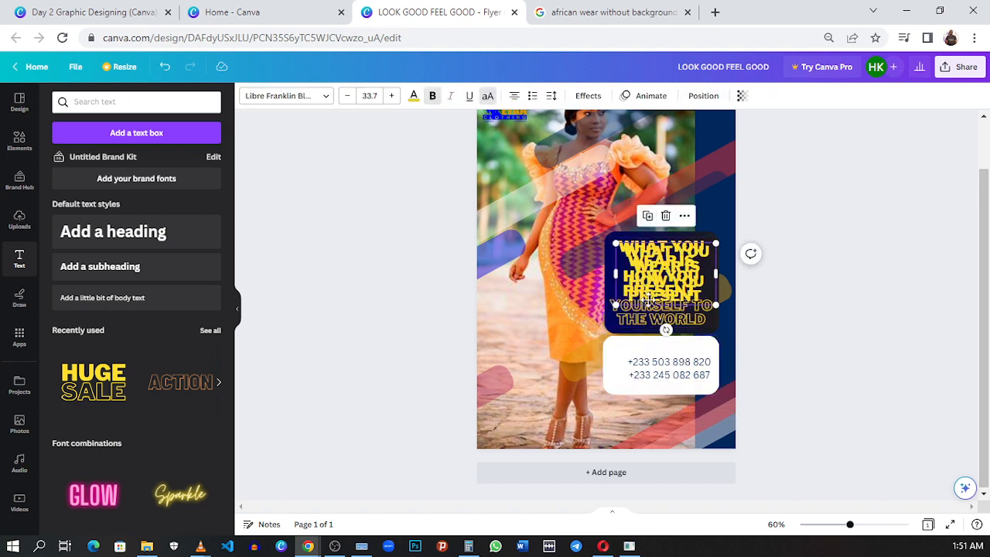
drag(652, 267, 654, 319)
- Replace the duplicated headline's text with CONTACT US ON and fit it on one line across the white panel's upper edge
double_click(656, 312)
key(ctrl+a)
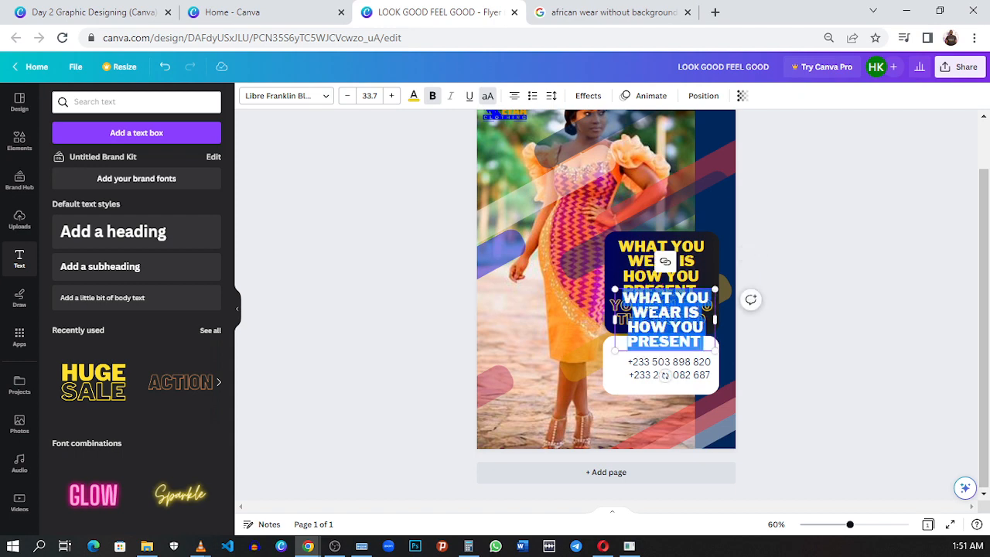
key(BackSpace)
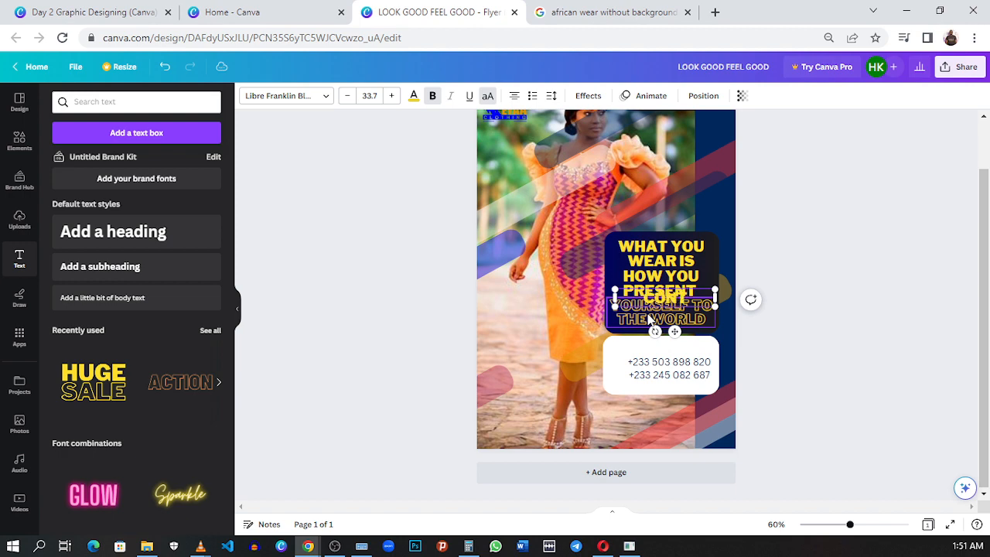
text(ACT)
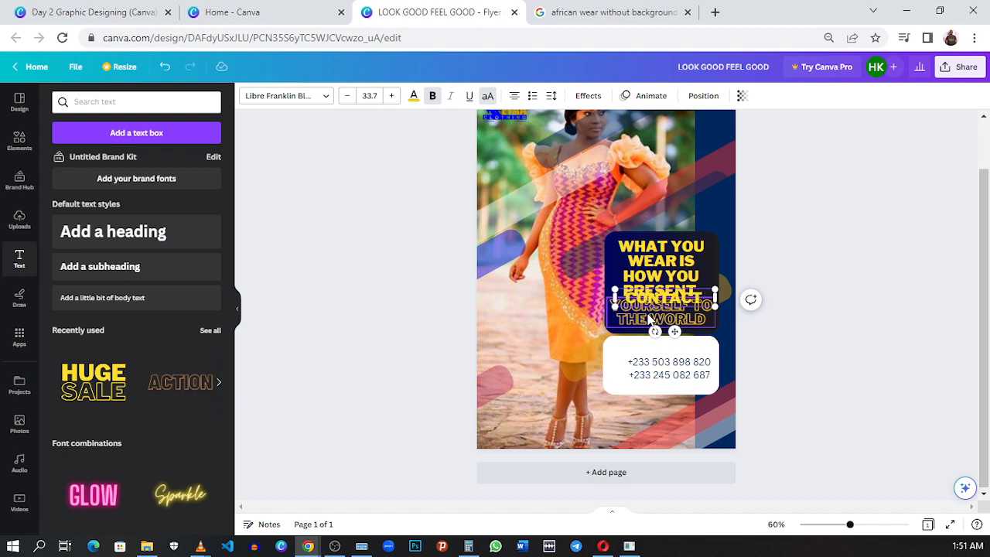
text( US)
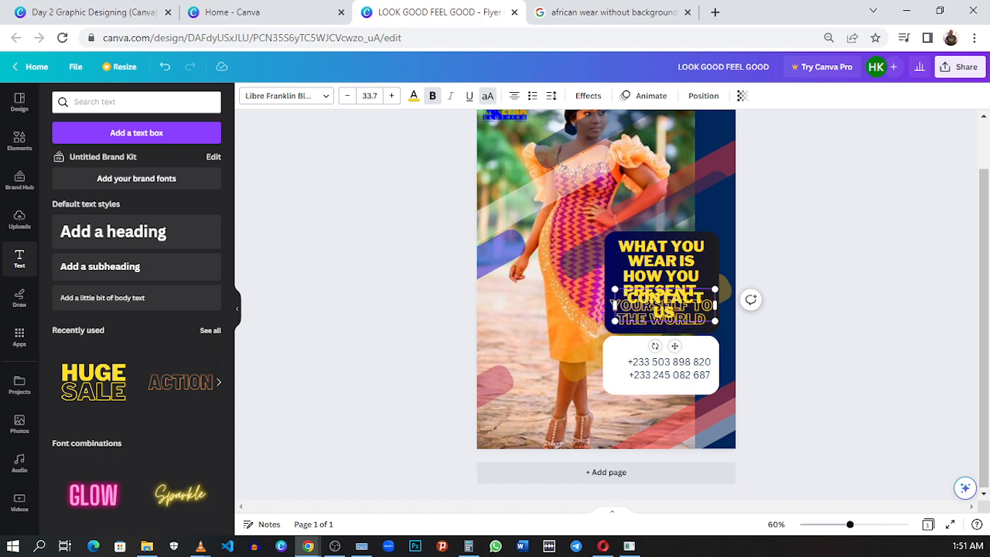
text( ON)
drag(755, 313, 703, 341)
click(804, 324)
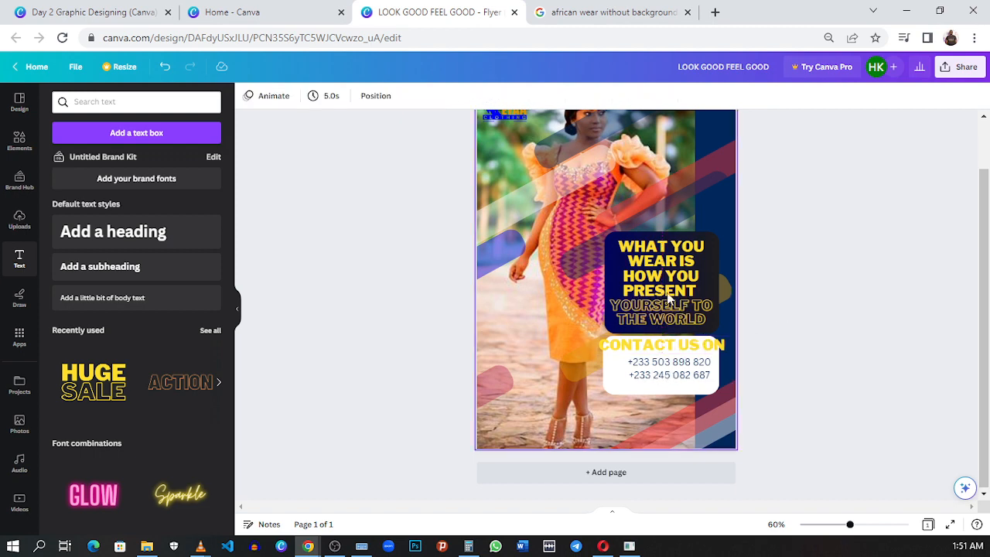
- Add a pink rounded square, flatten it into a bar about 118 wide and 9.9 high, and place it behind CONTACT US ON
click(20, 142)
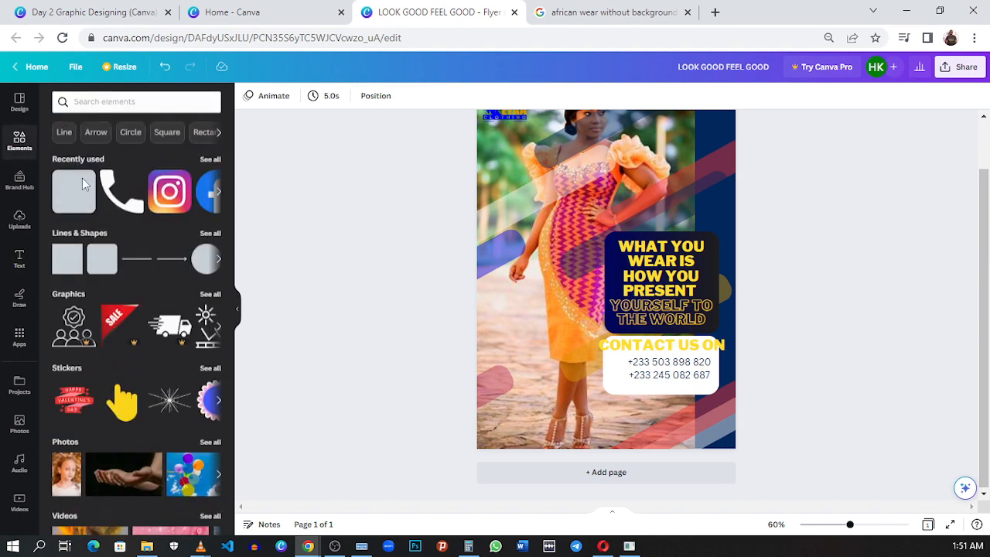
click(78, 203)
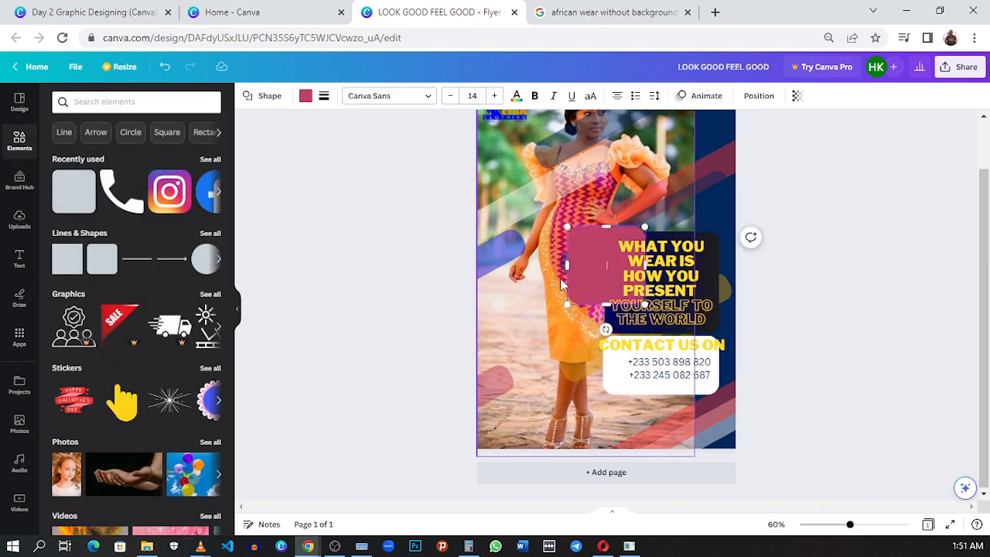
drag(588, 272, 562, 310)
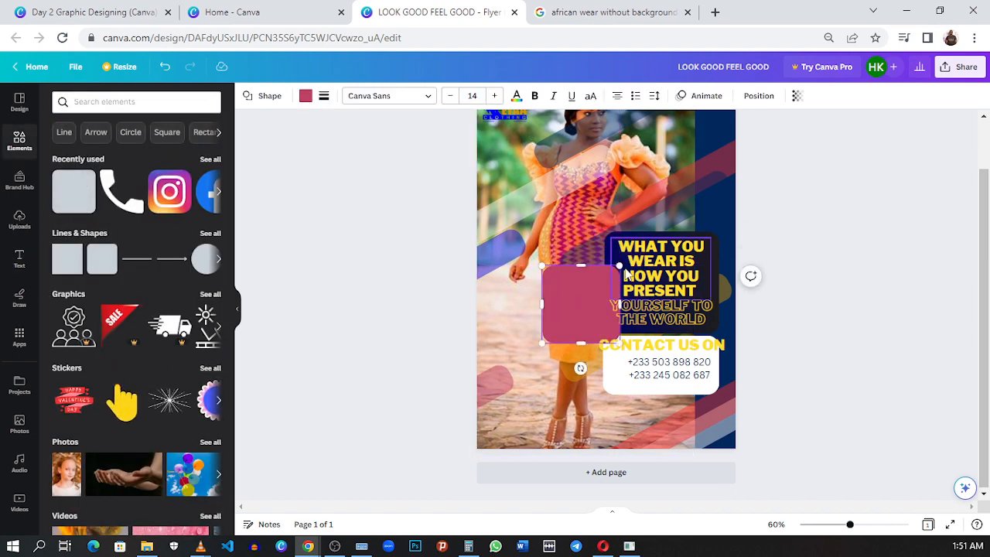
drag(618, 265, 682, 334)
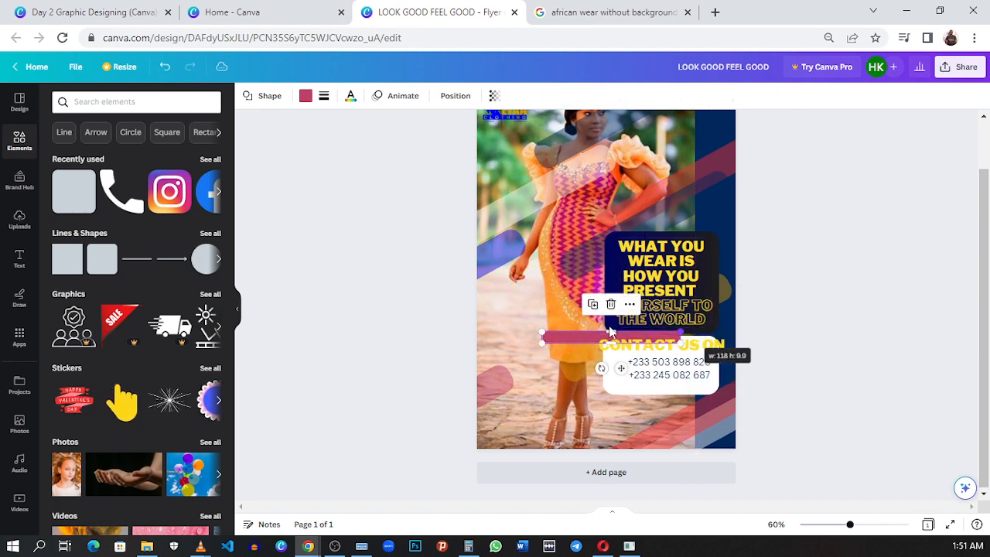
drag(622, 368, 670, 371)
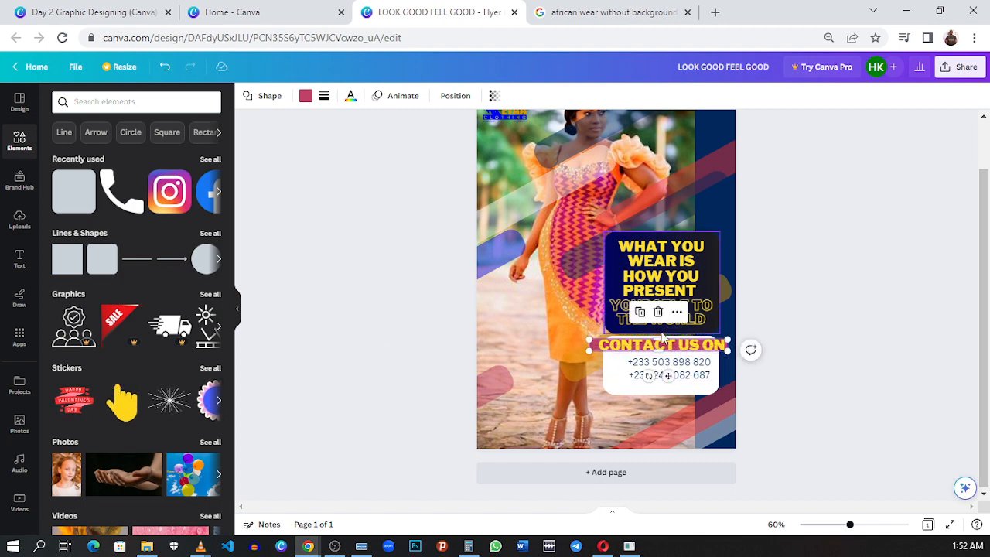
- Enlarge the pink bar slightly upward, downward and to the left, and center it behind the CONTACT US ON text
drag(659, 338, 659, 335)
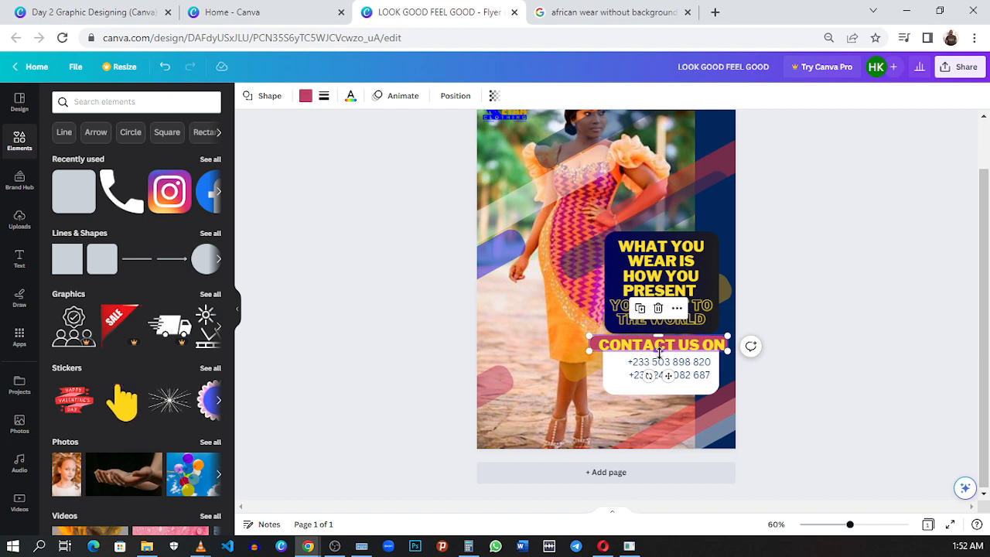
drag(659, 352, 660, 355)
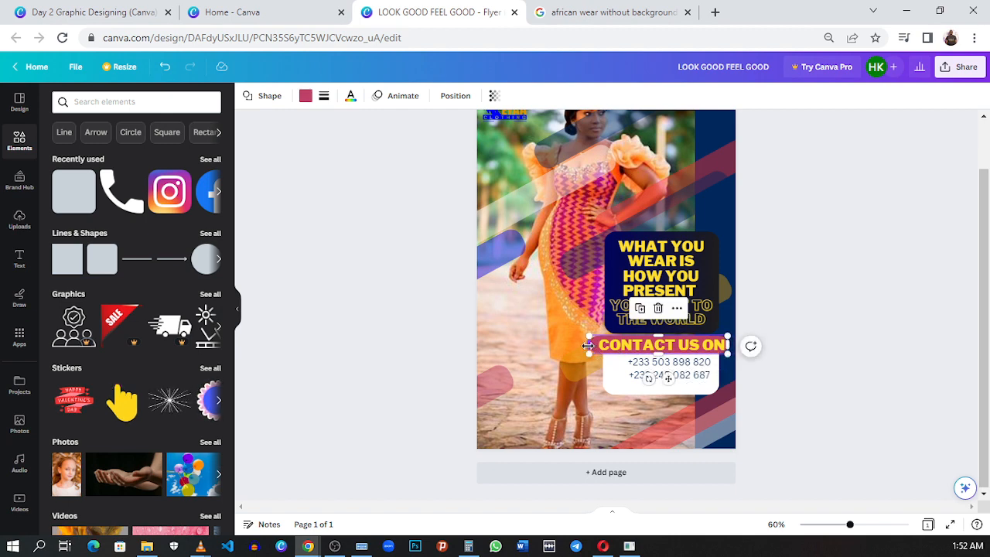
drag(589, 345, 586, 346)
drag(664, 379, 669, 379)
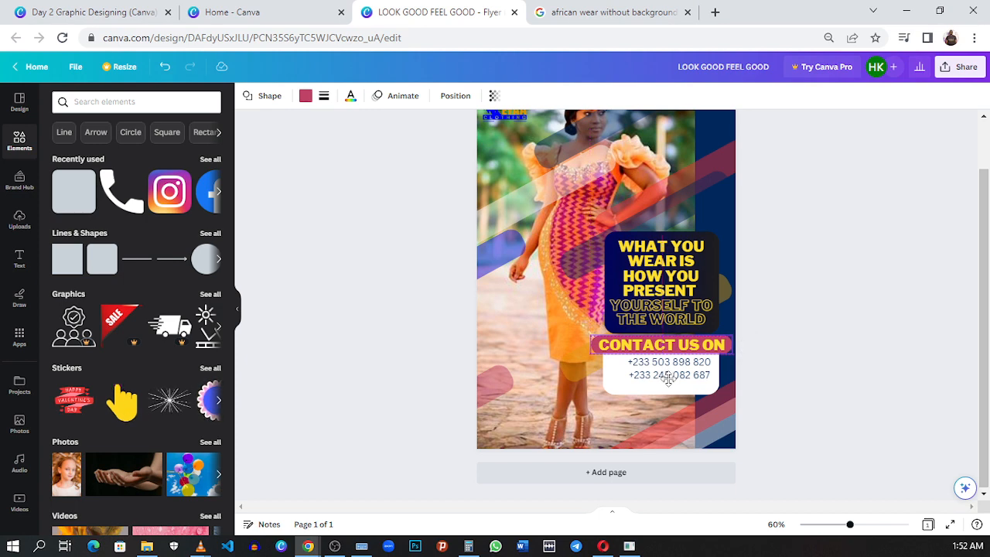
click(862, 326)
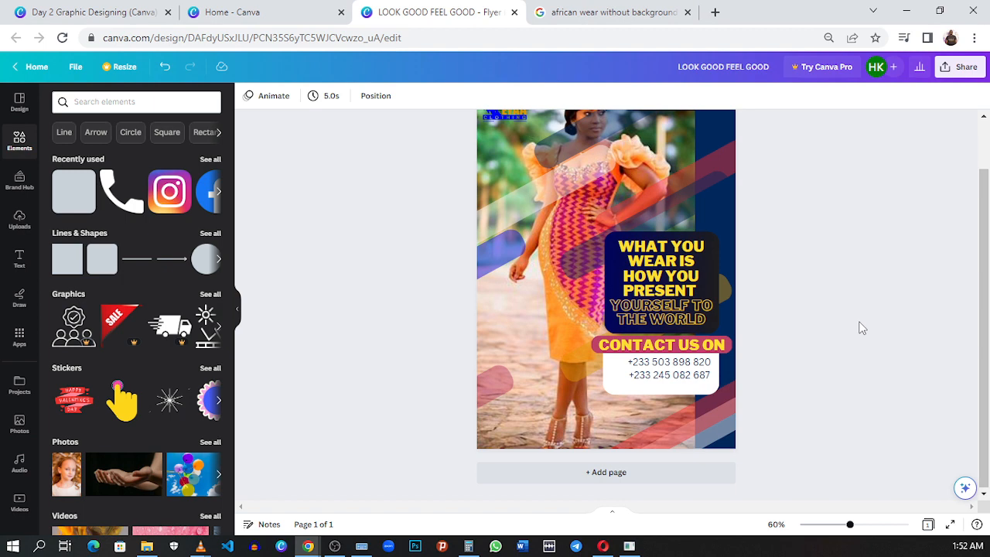
click(682, 384)
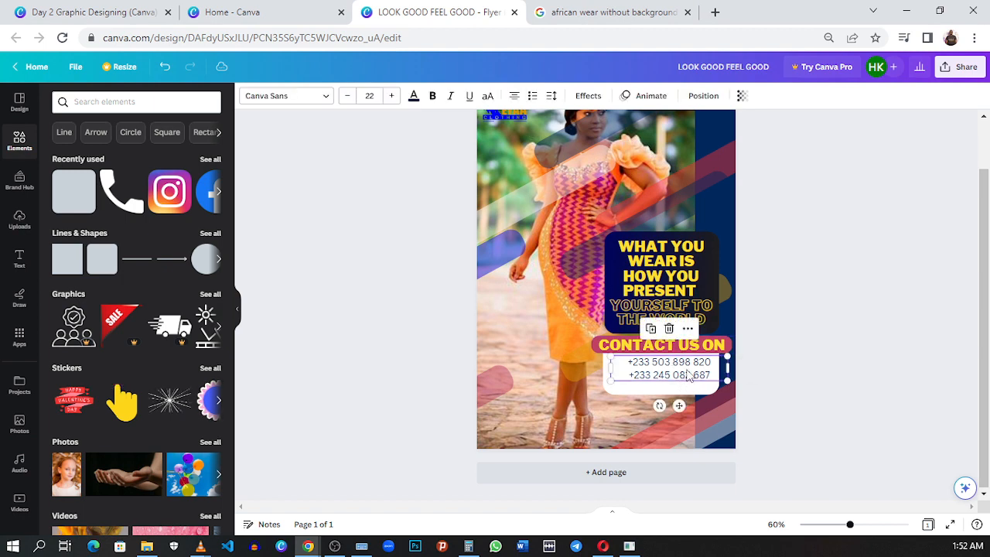
click(821, 317)
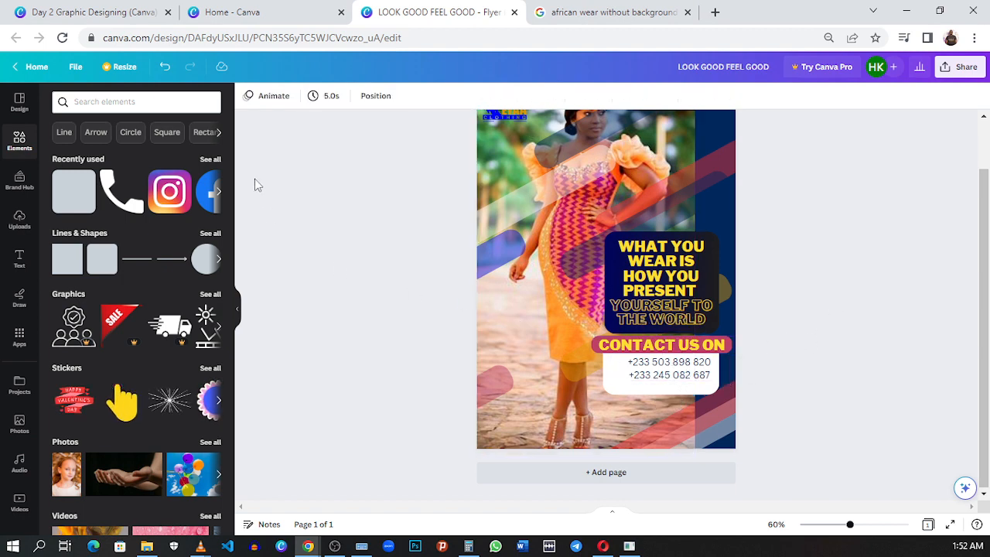
- Search elements for call, add the black phone icon, and place it small beside the two phone numbers in the white panel
click(161, 102)
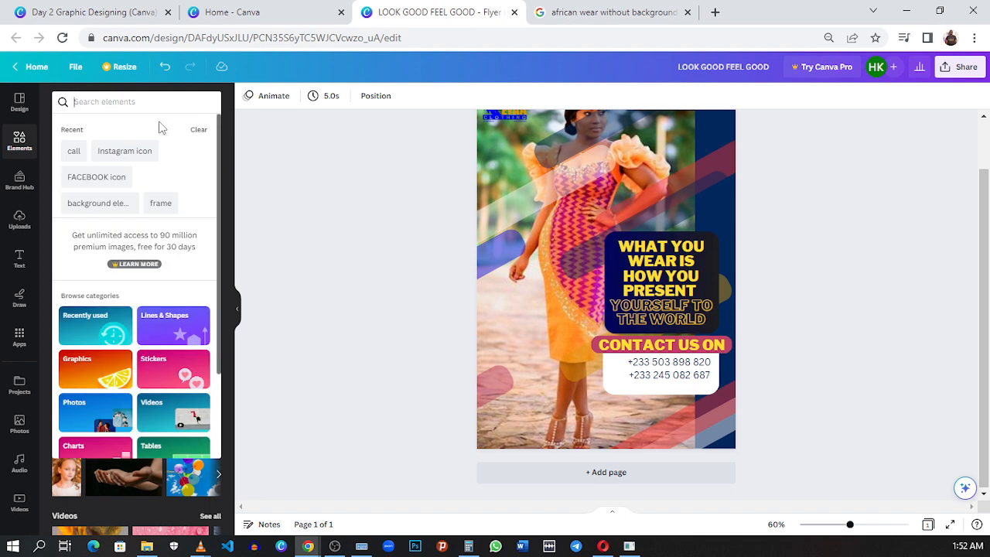
click(69, 151)
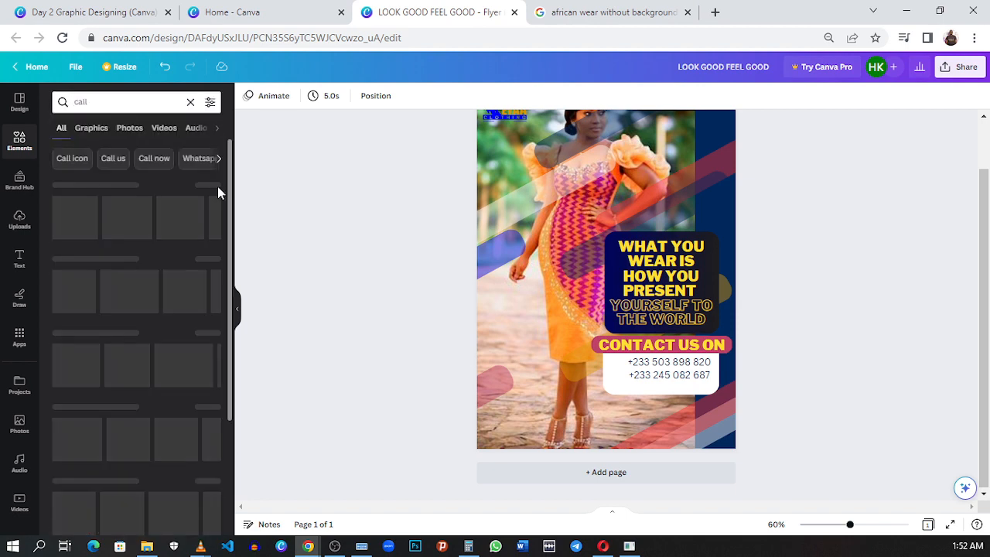
click(122, 231)
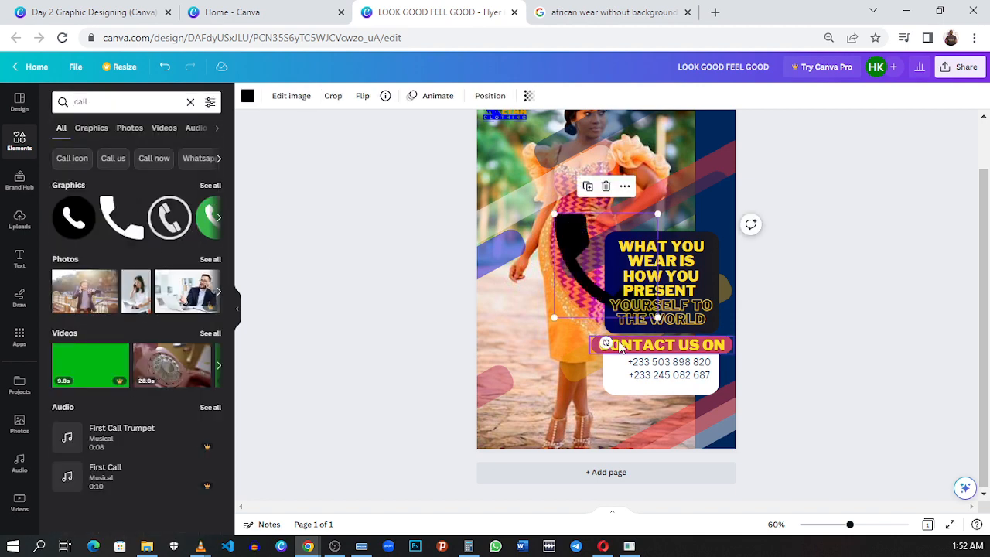
drag(593, 242, 613, 369)
click(919, 338)
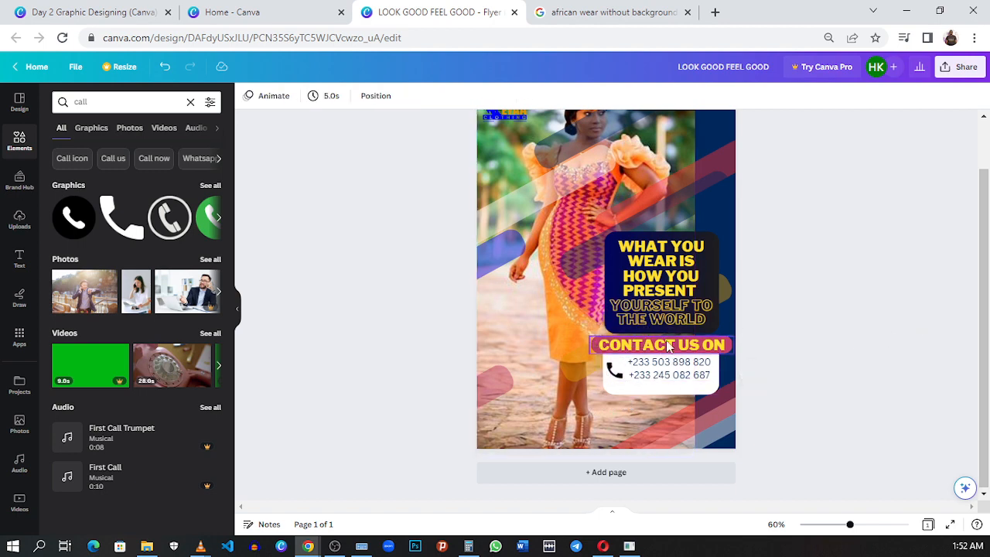
click(608, 367)
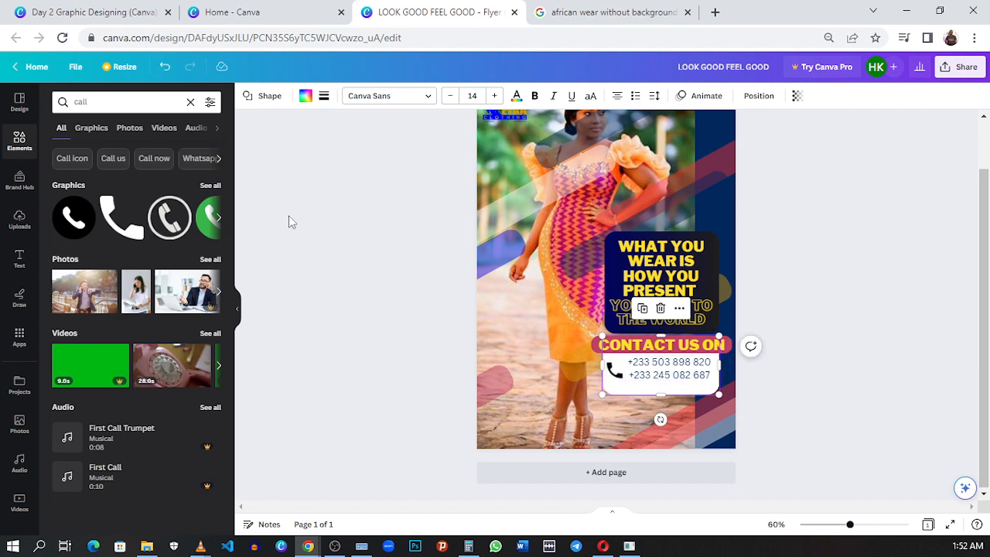
click(805, 415)
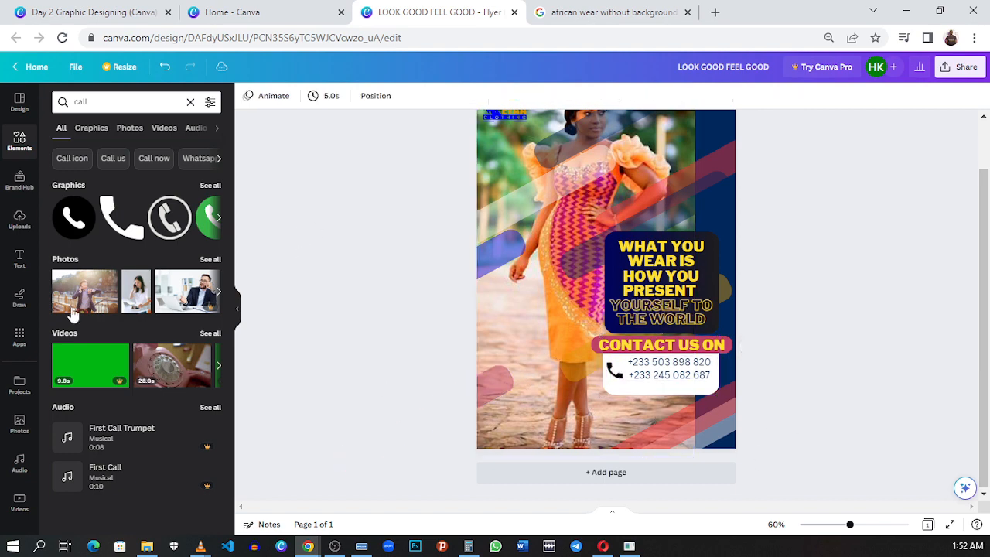
- Add the recently used Instagram icon, shrink it, and place it below the phone numbers in the white panel
click(190, 103)
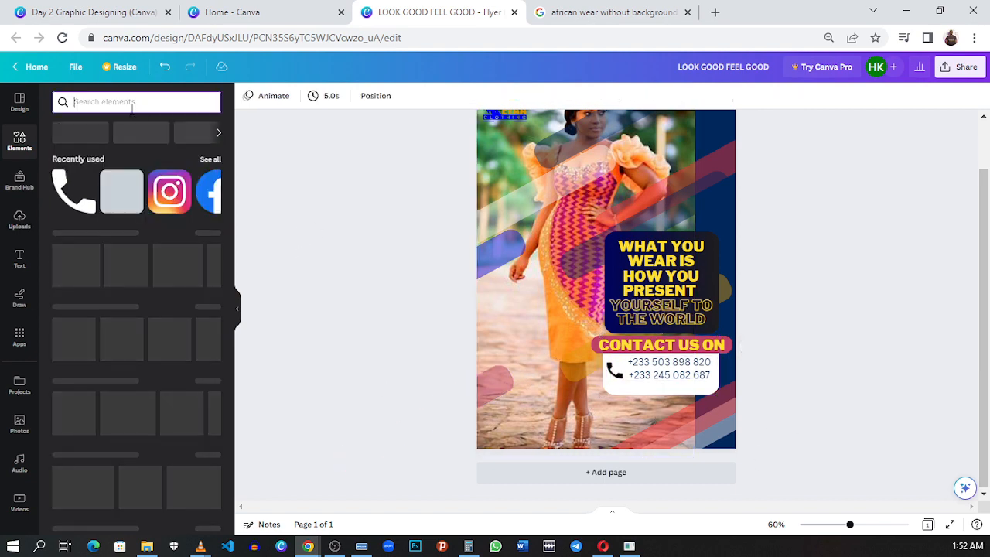
click(169, 194)
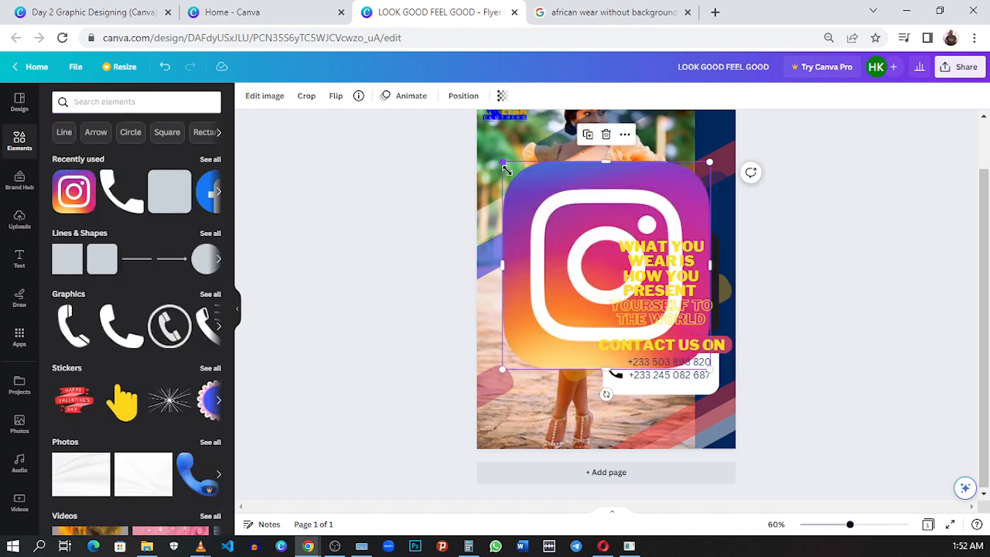
drag(506, 170, 637, 386)
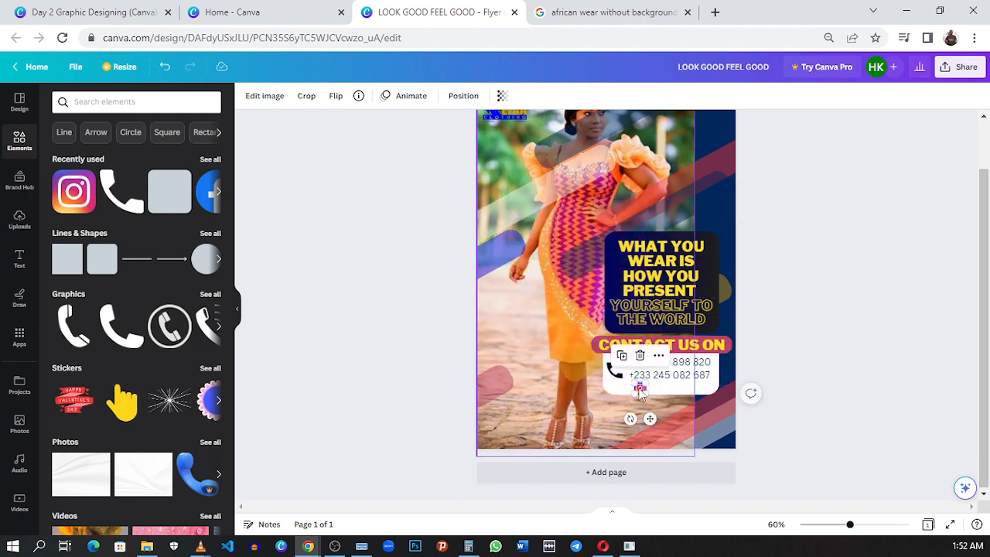
click(785, 281)
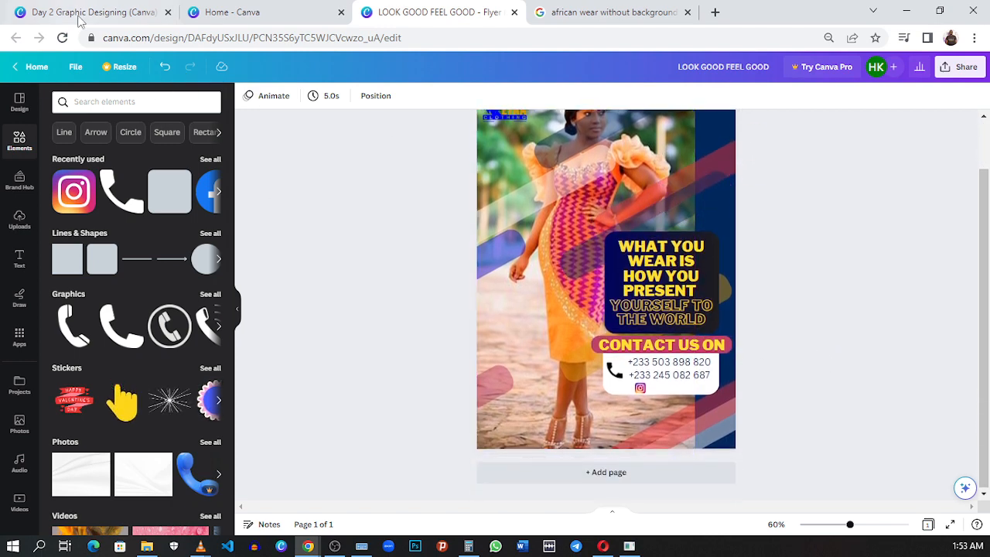
- Shift the Instagram icon slightly right and add a Facebook icon, shrunk to a similar size, to its left
click(204, 203)
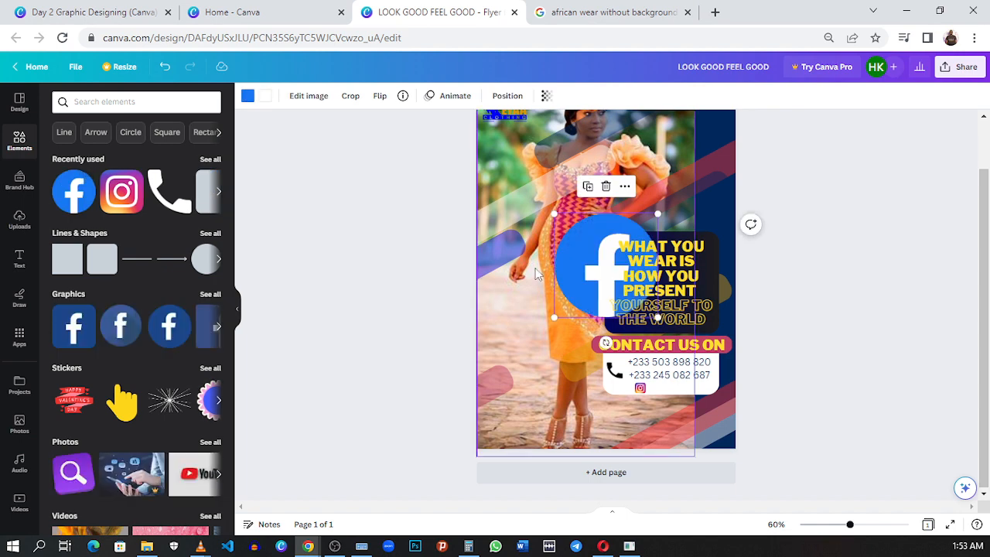
drag(640, 388, 647, 388)
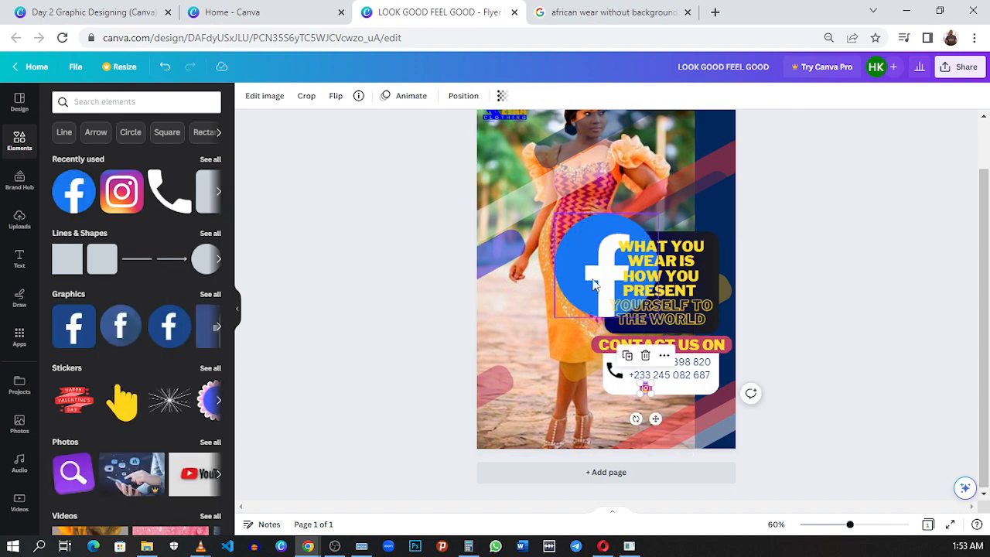
drag(572, 289, 551, 361)
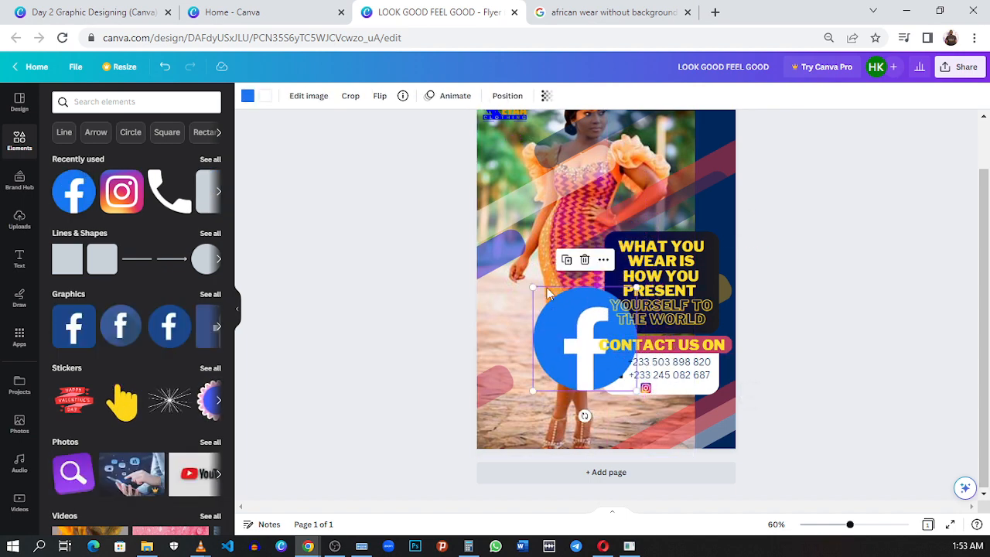
drag(531, 287, 625, 380)
scroll(652, 401, up, 5)
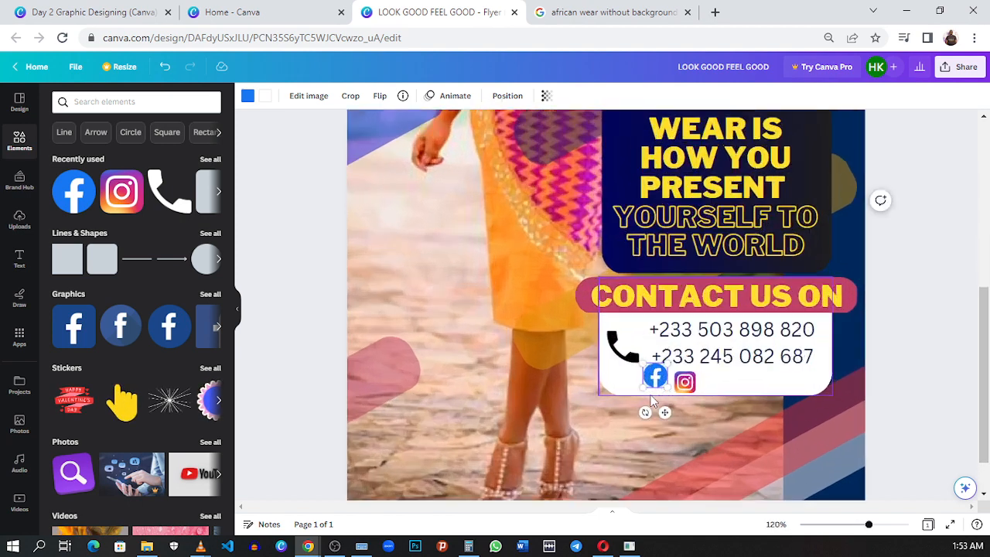
scroll(701, 382, up, 3)
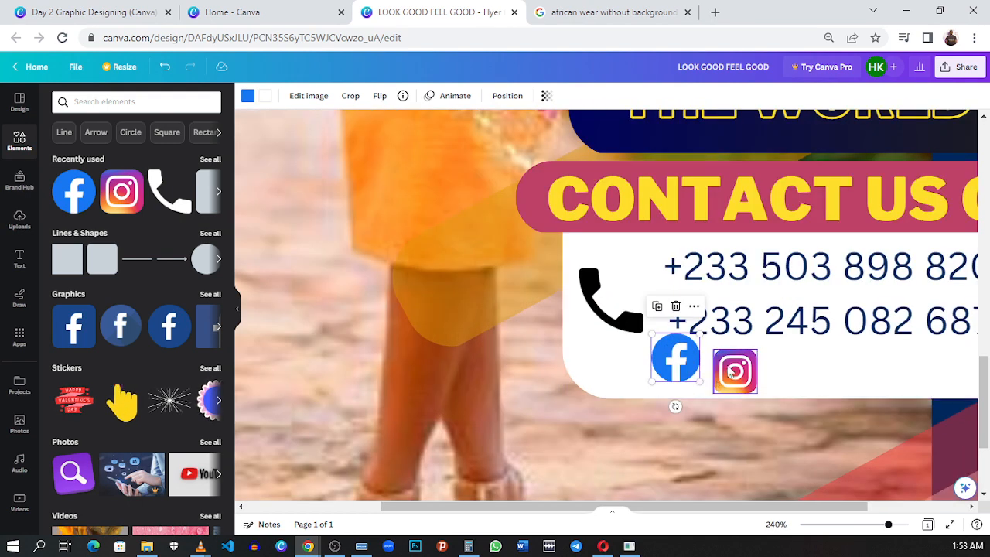
- Enlarge the Instagram icon slightly and align the Facebook icon level with it below the phone numbers
click(733, 371)
drag(753, 346, 759, 346)
click(677, 357)
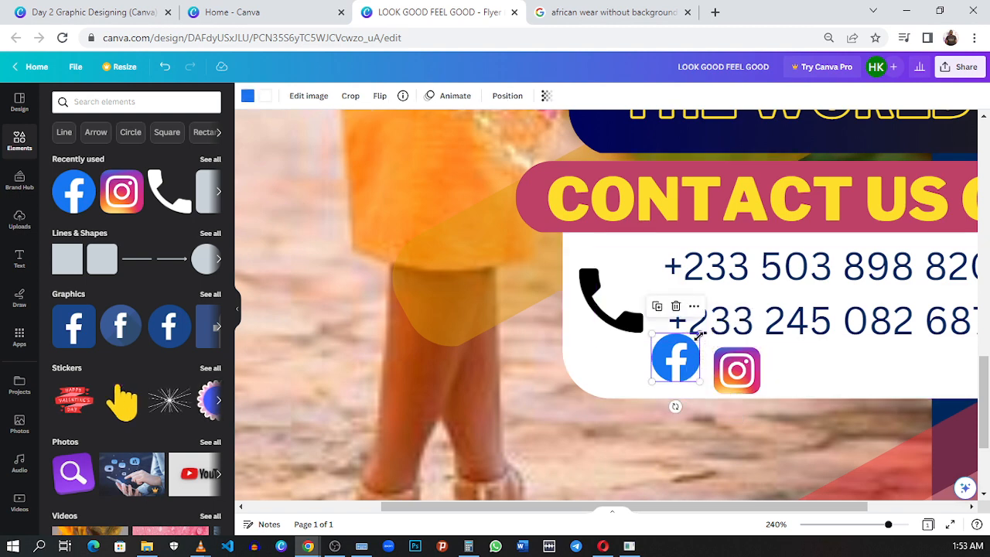
drag(698, 335, 689, 379)
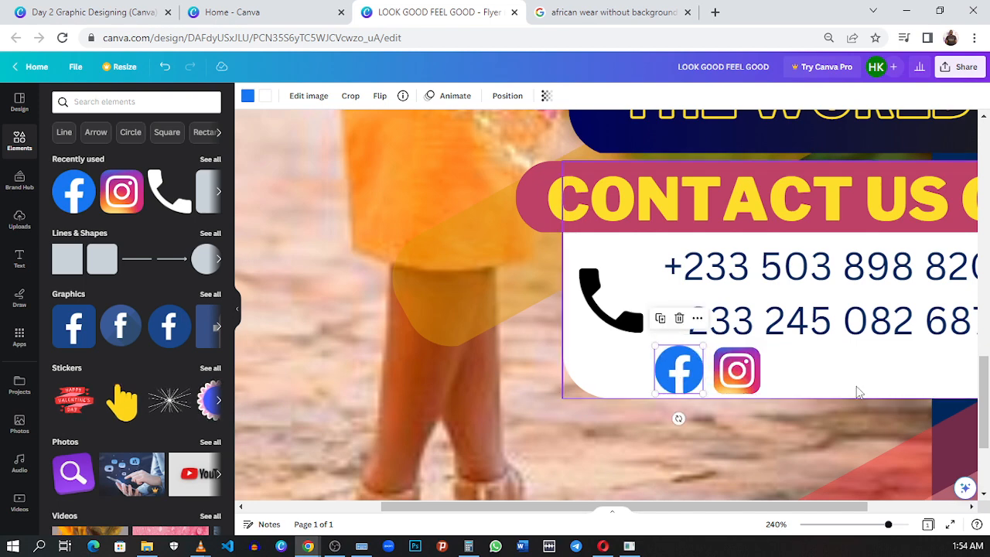
- Duplicate the CONTACT US ON text and move the copy down over the social media icons
click(780, 385)
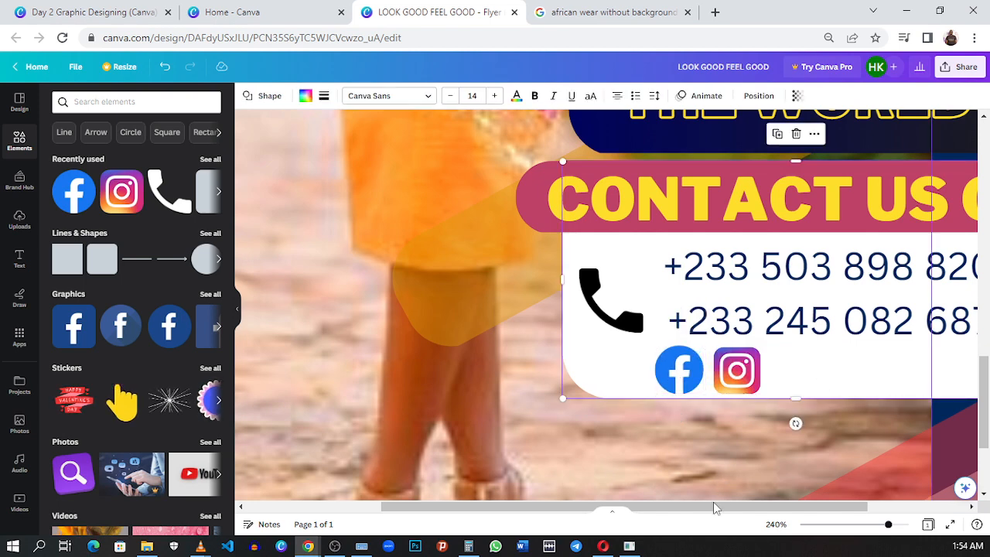
drag(729, 509, 800, 511)
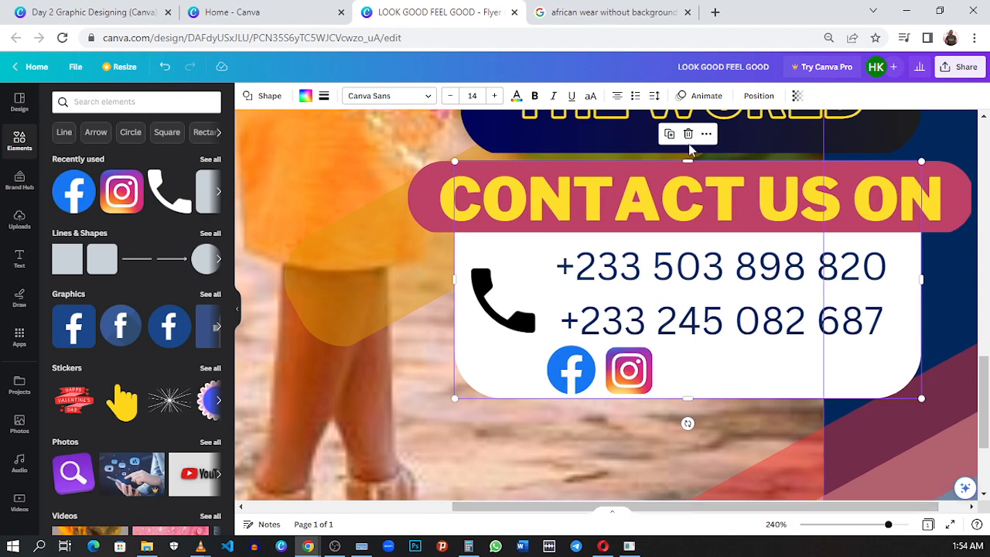
click(687, 195)
click(672, 137)
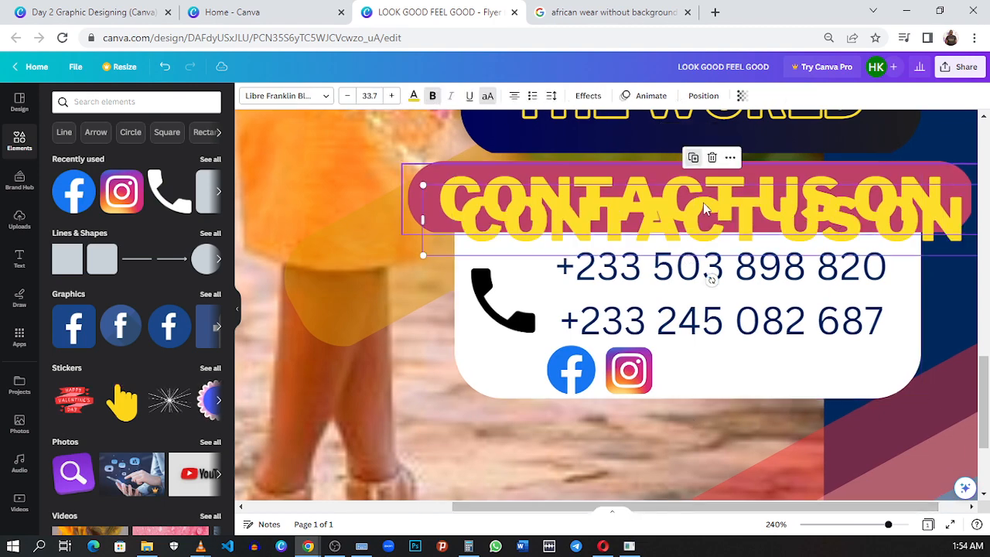
drag(703, 203, 636, 354)
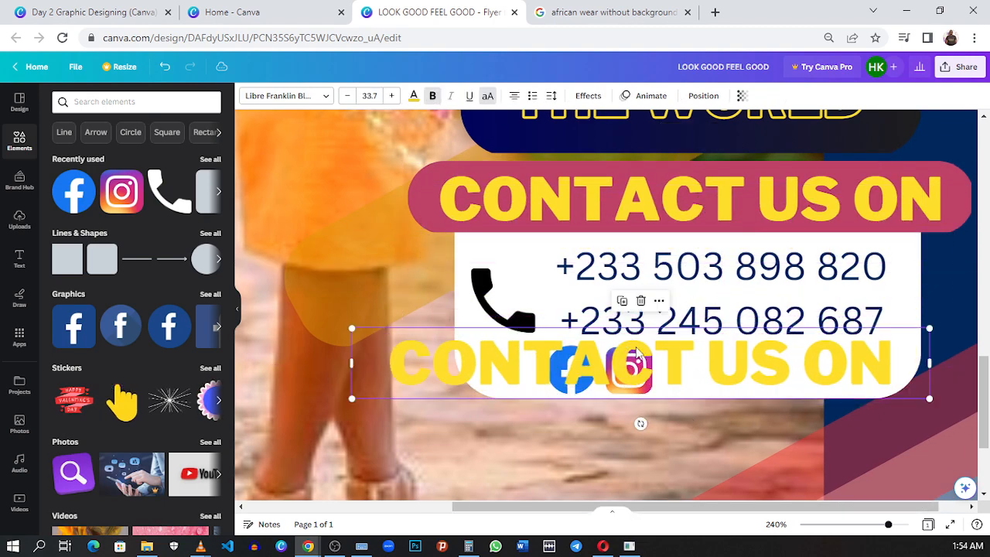
- Set the copied CONTACT US ON text to font size 21 and narrow its text box
double_click(636, 354)
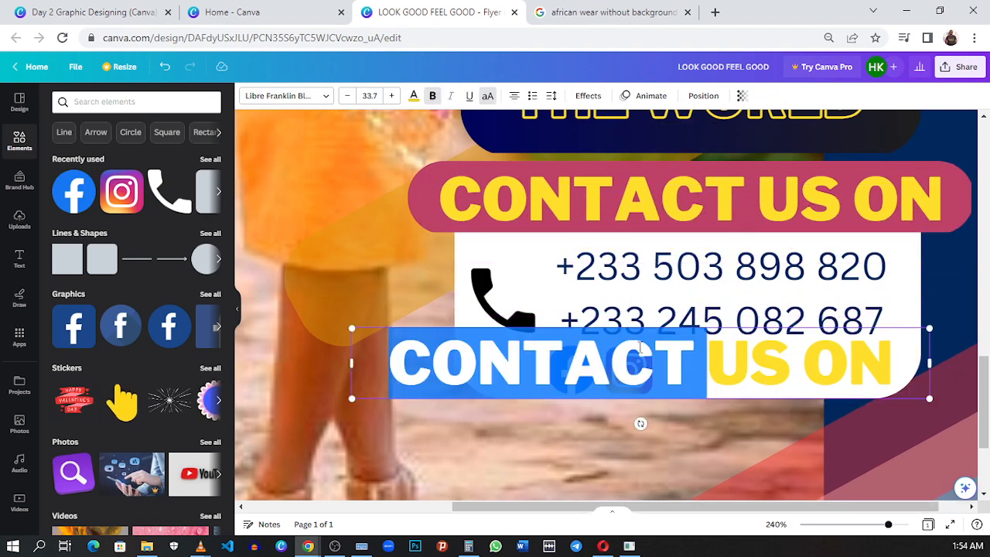
click(367, 96)
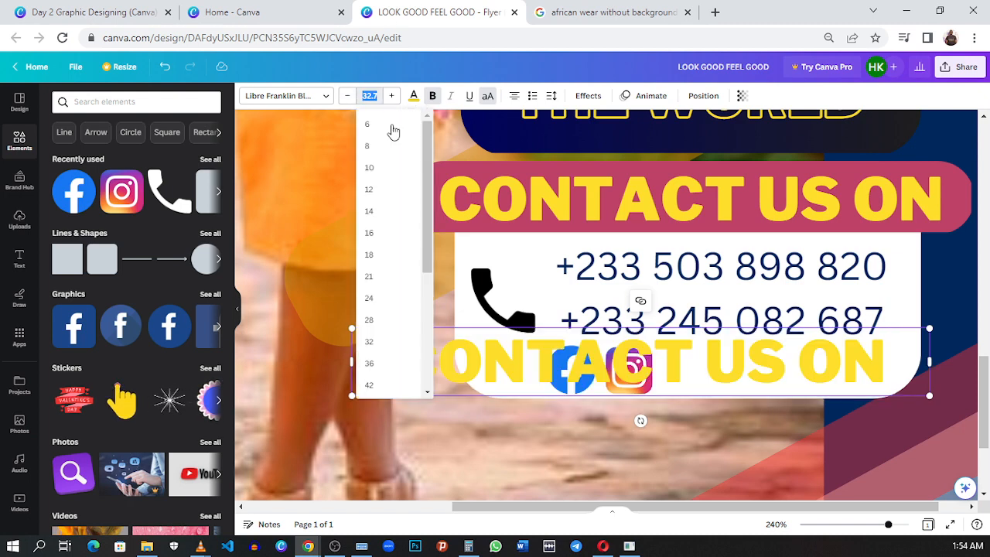
click(385, 281)
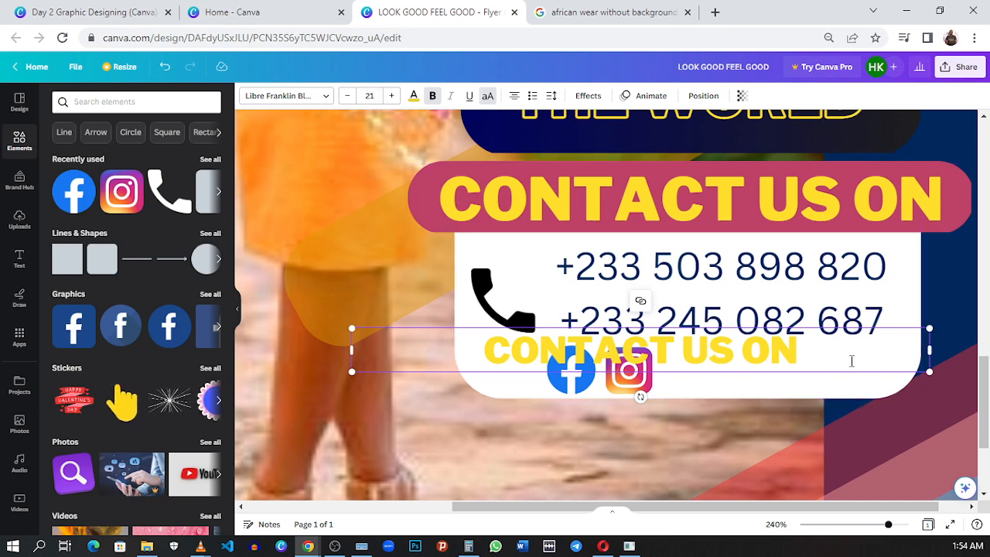
drag(930, 350, 696, 350)
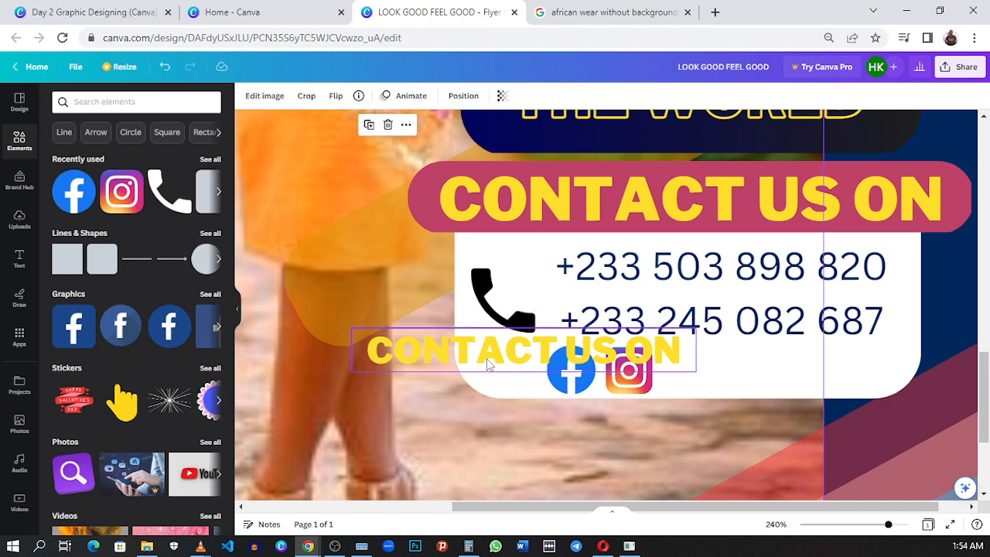
- Move the copied text to the right of the social icons and shift the Facebook and Instagram icons left to make room
drag(539, 347, 770, 379)
drag(584, 382, 547, 377)
drag(611, 371, 598, 371)
drag(756, 365, 750, 364)
- Replace the copied text beside the Instagram icon with EYAA CLOTHING
double_click(750, 364)
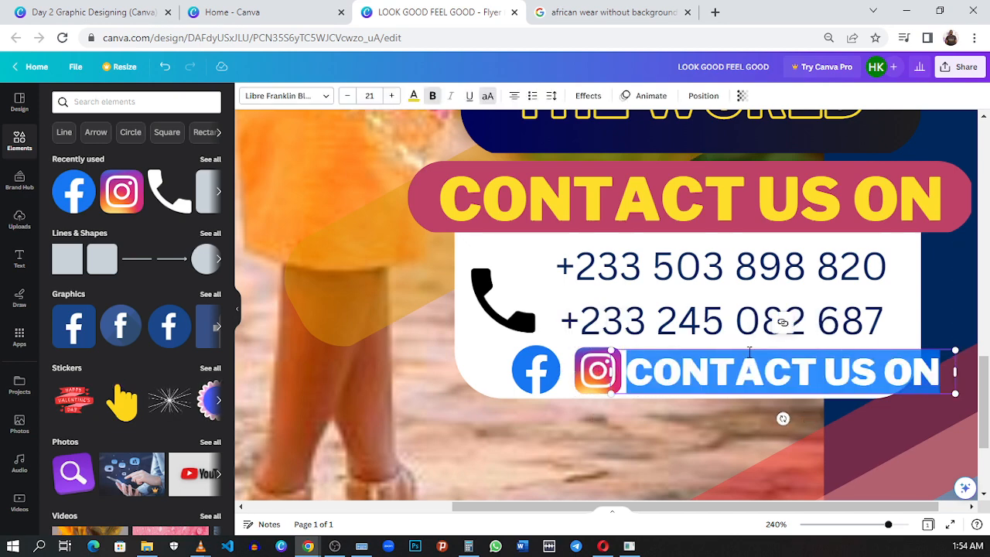
text(EYA)
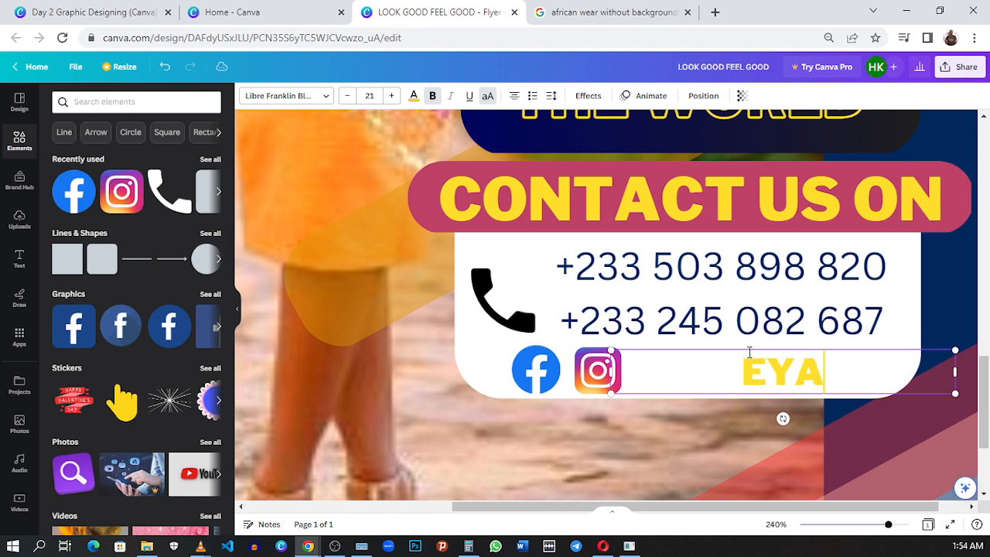
text(A CLO)
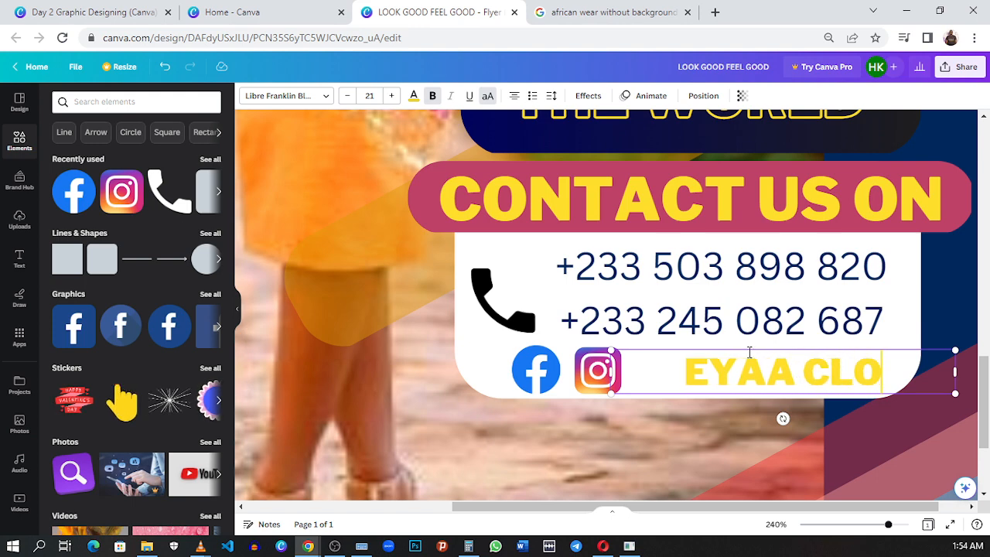
text(THING)
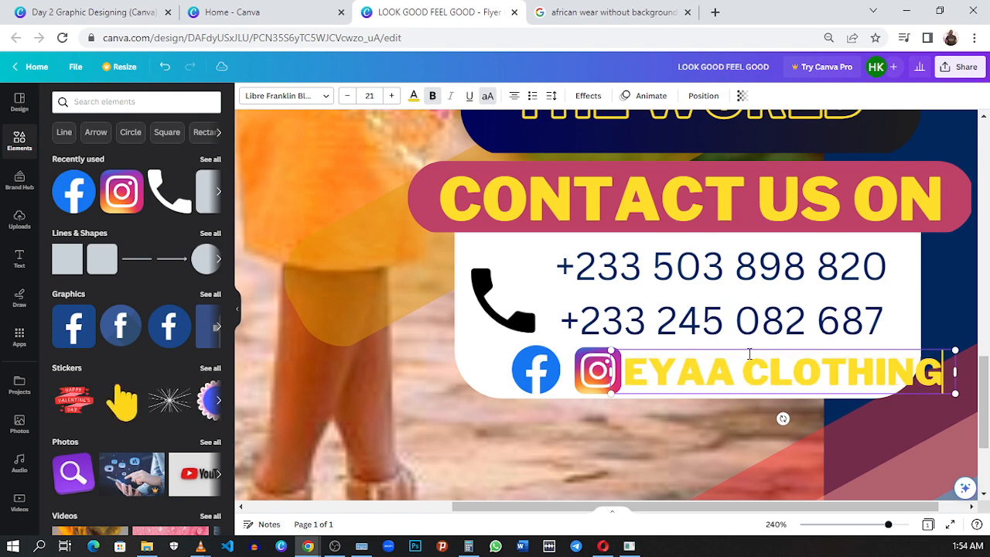
- Reduce the EYAA CLOTHING text to font size 16 so it fits inside the white panel
double_click(887, 369)
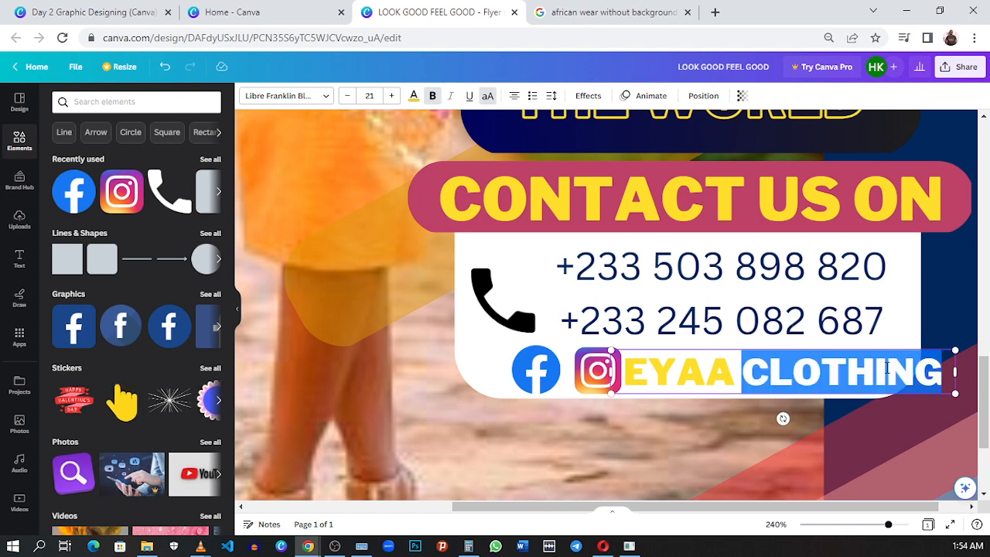
key(ctrl+a)
click(346, 96)
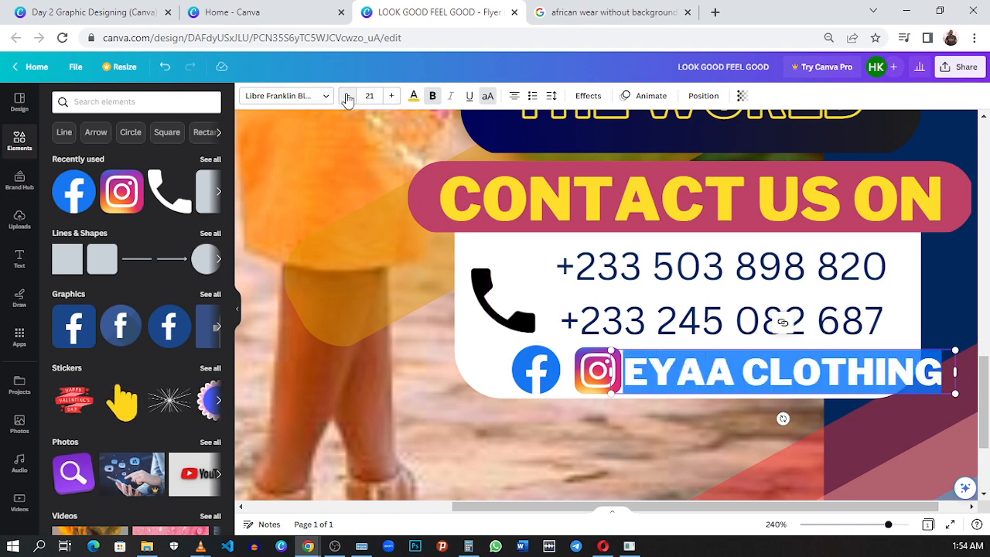
click(347, 96)
click(347, 96)
click(347, 95)
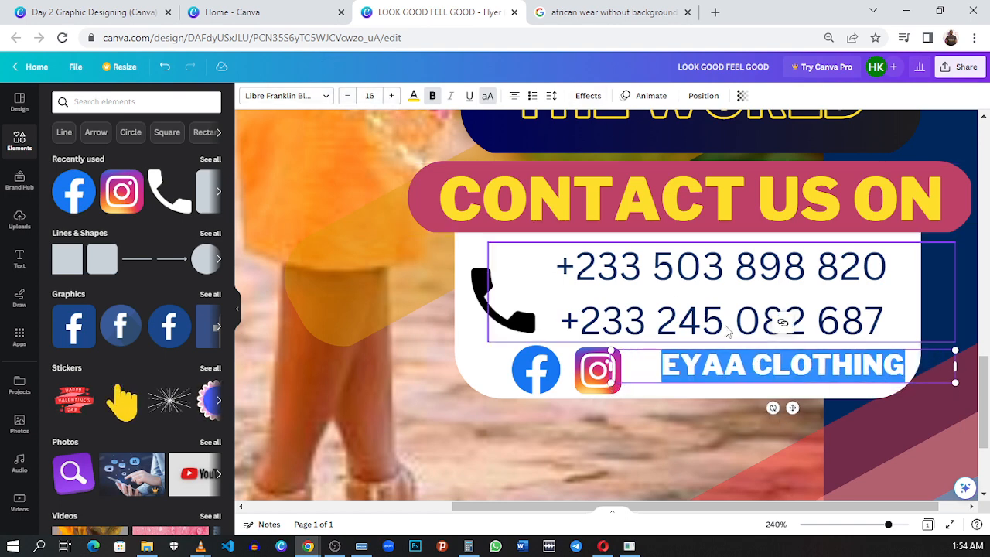
click(792, 445)
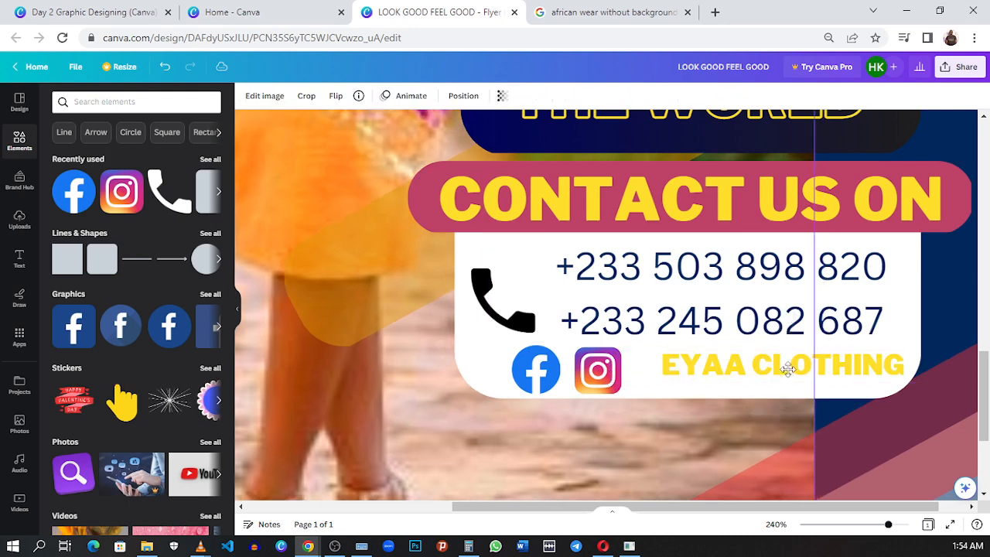
click(779, 379)
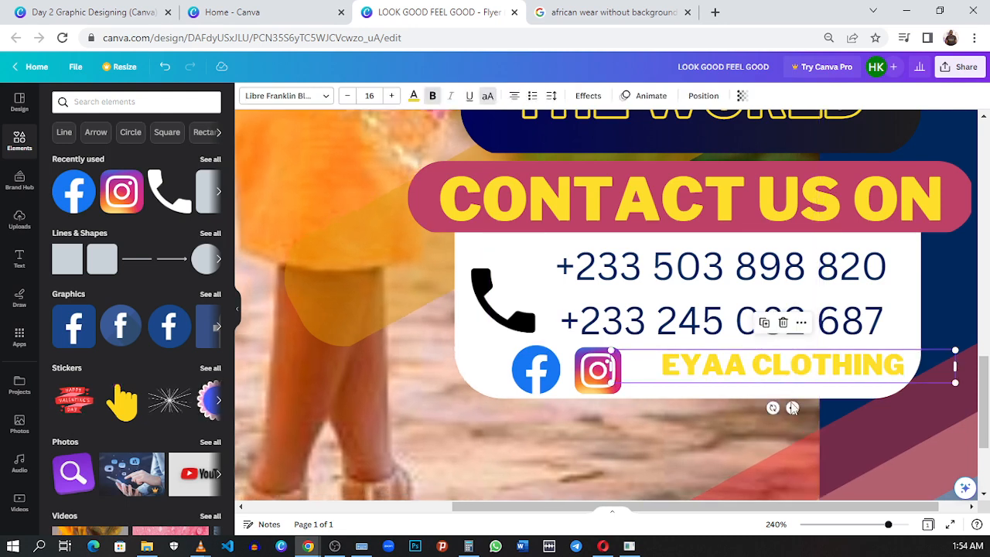
click(694, 421)
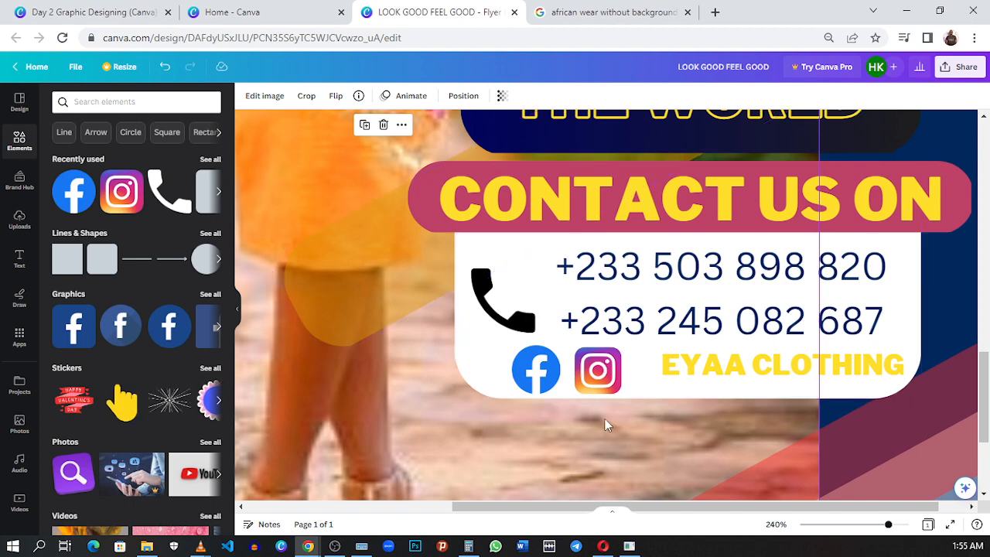
- Undo the last shift of the background photo and the font size reduction of the EYAA CLOTHING text
click(168, 68)
click(167, 68)
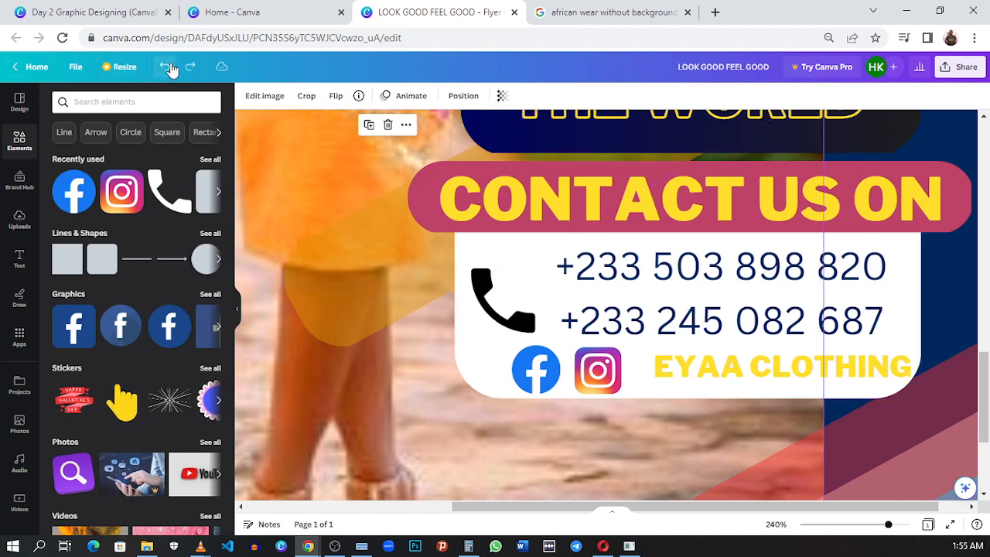
drag(716, 372, 715, 364)
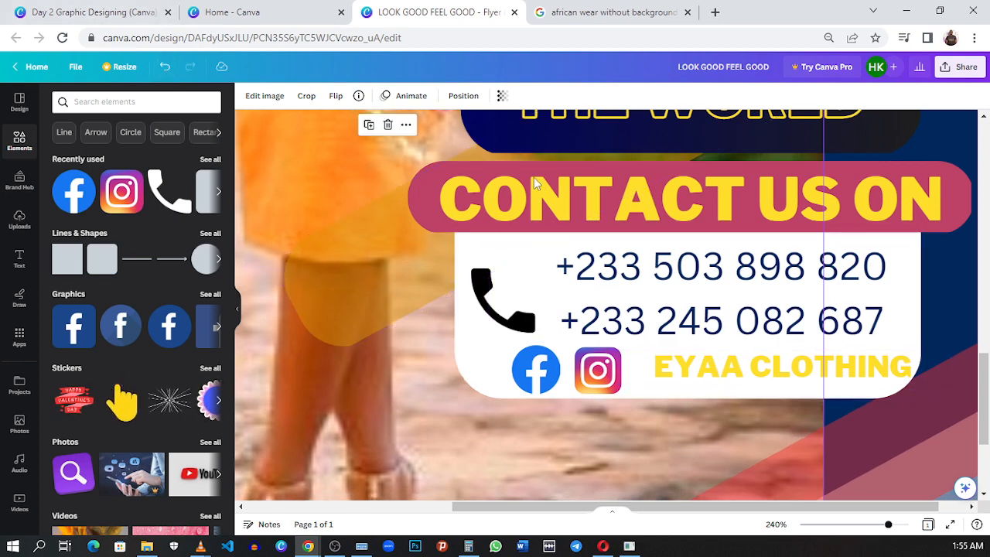
click(866, 368)
click(656, 430)
mouse_move(768, 371)
mouse_down()
mouse_move(765, 389)
mouse_move(774, 380)
mouse_move(773, 389)
mouse_up()
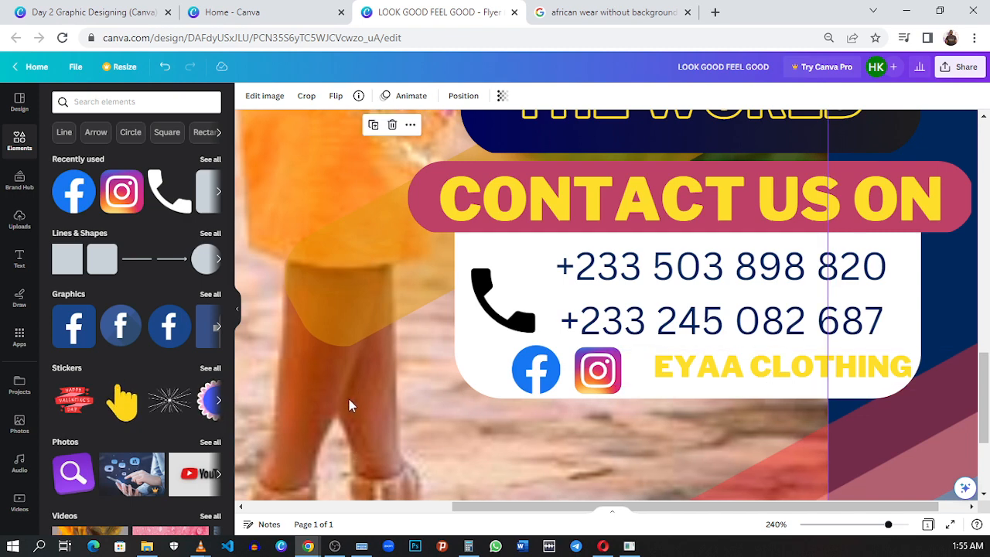
- Move the EYAA CLOTHING text closer to the Instagram icon so it sits inside the white contact panel, level with the icons
scroll(349, 405, down, 3)
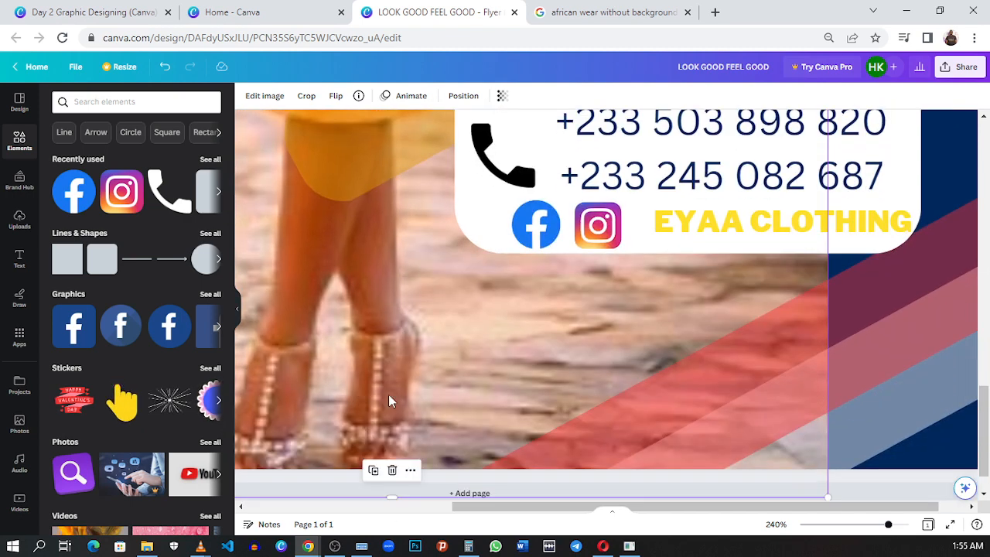
click(850, 220)
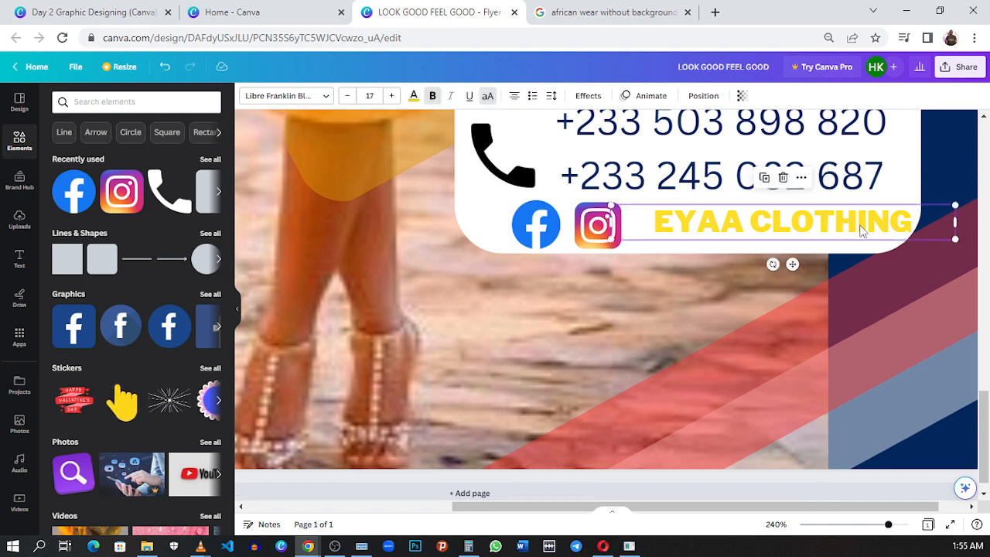
drag(862, 229, 838, 226)
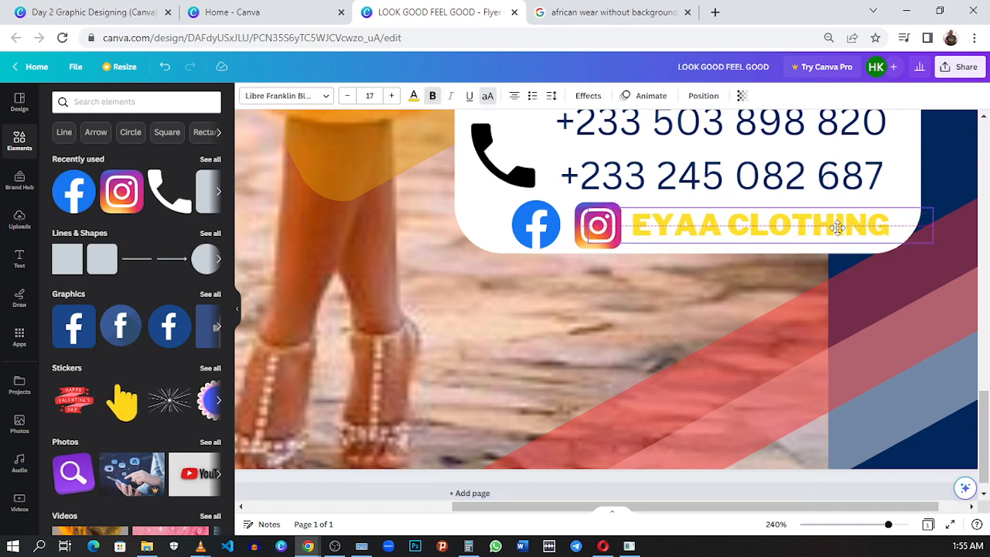
click(850, 299)
click(398, 292)
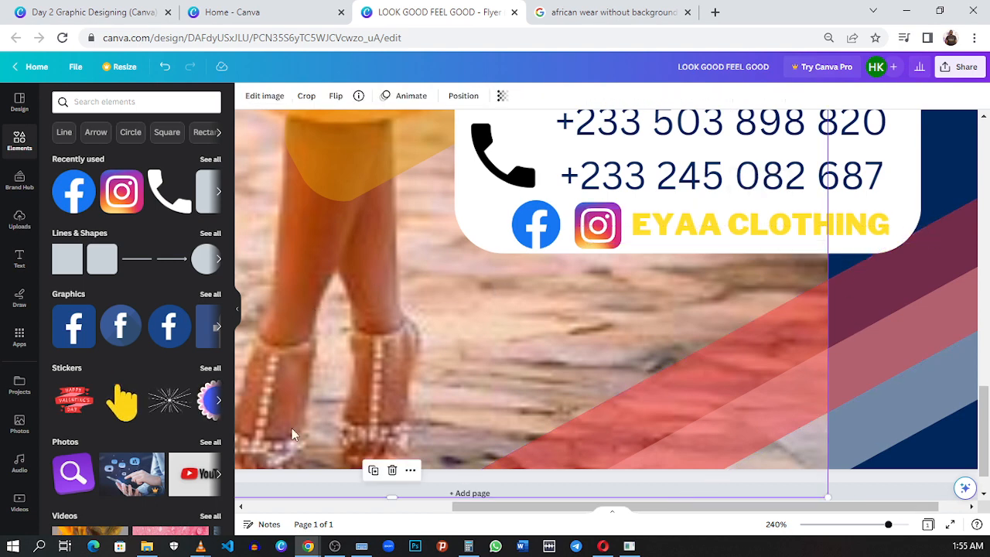
- Look over the enlarged flyer from the contact panel up to the model's head and logo and back to the headline panel
drag(546, 508, 428, 509)
scroll(534, 341, up, 10)
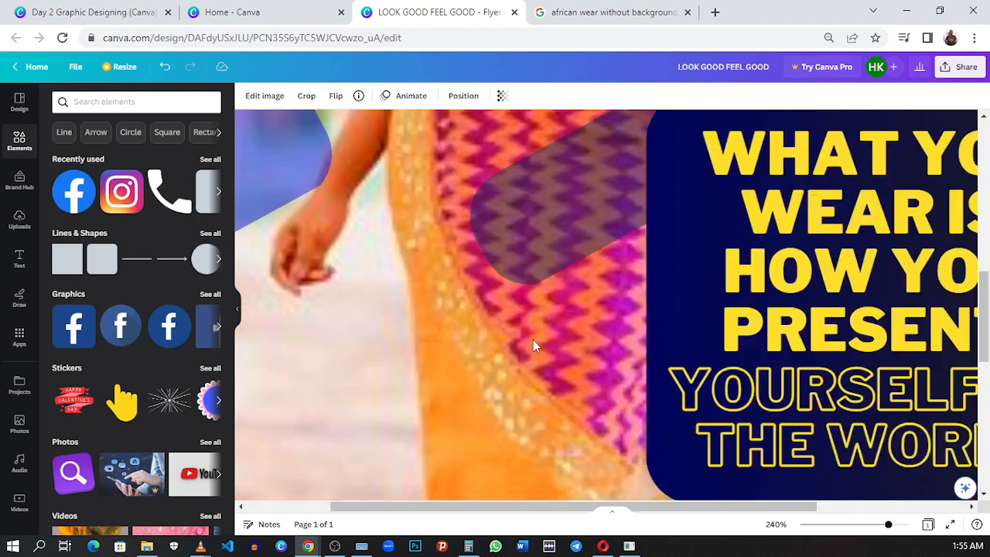
scroll(532, 342, up, 8)
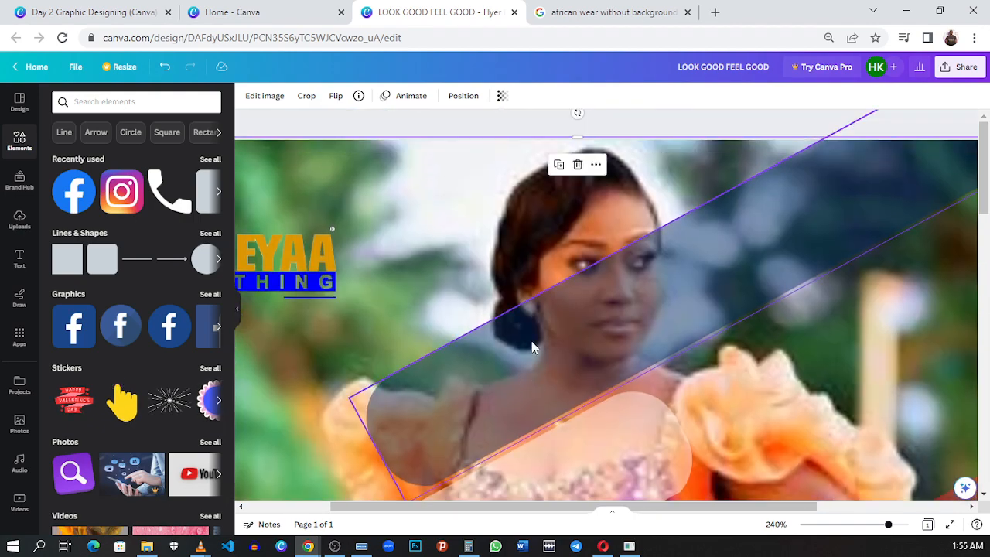
scroll(533, 347, down, 4)
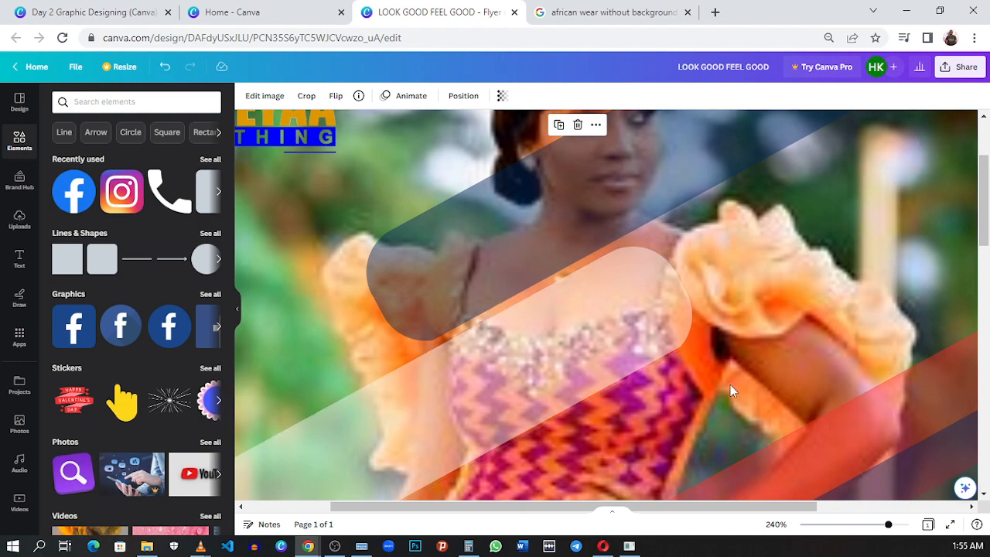
scroll(721, 386, down, 5)
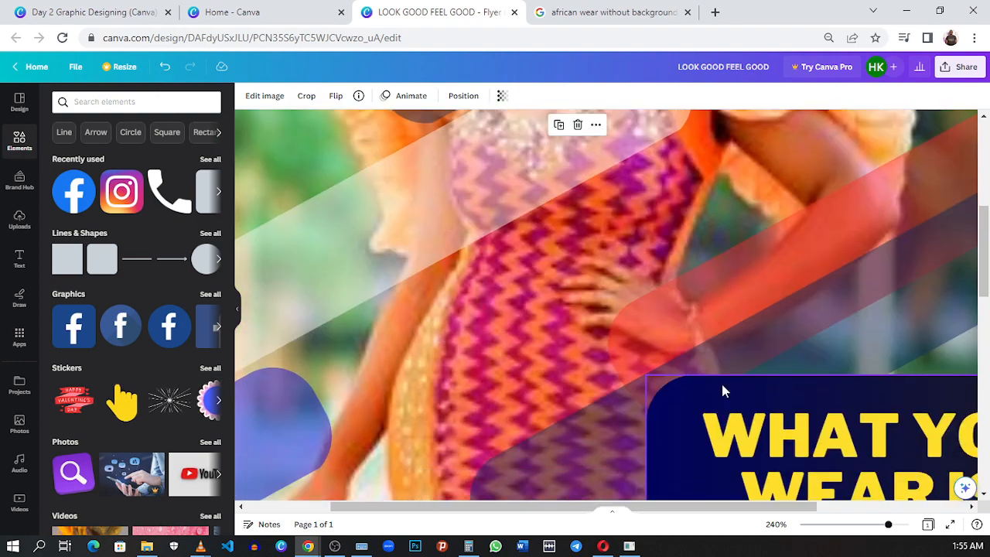
ctrl+scroll(721, 381, down, 5)
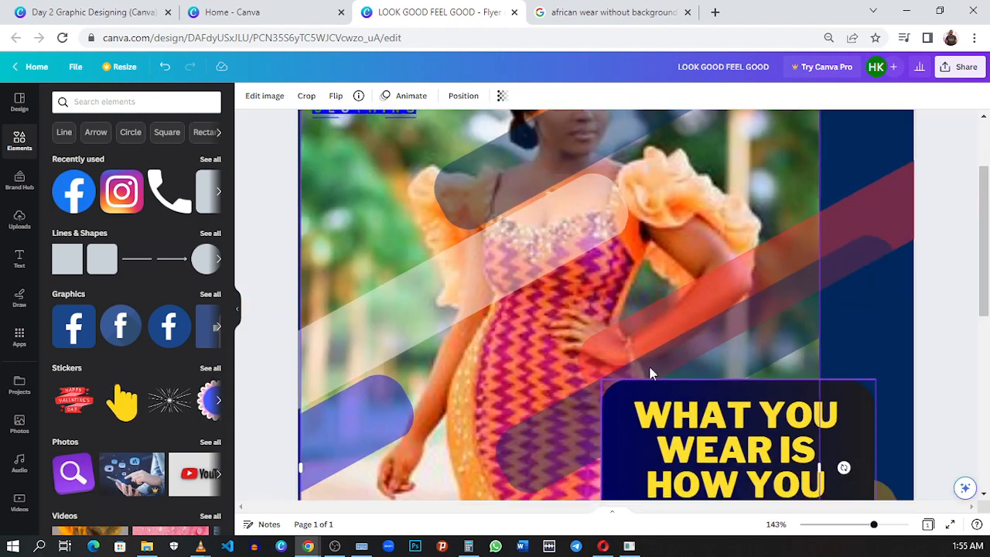
- Switch to the Google image results for african wear without background and filter them by size Large
click(603, 14)
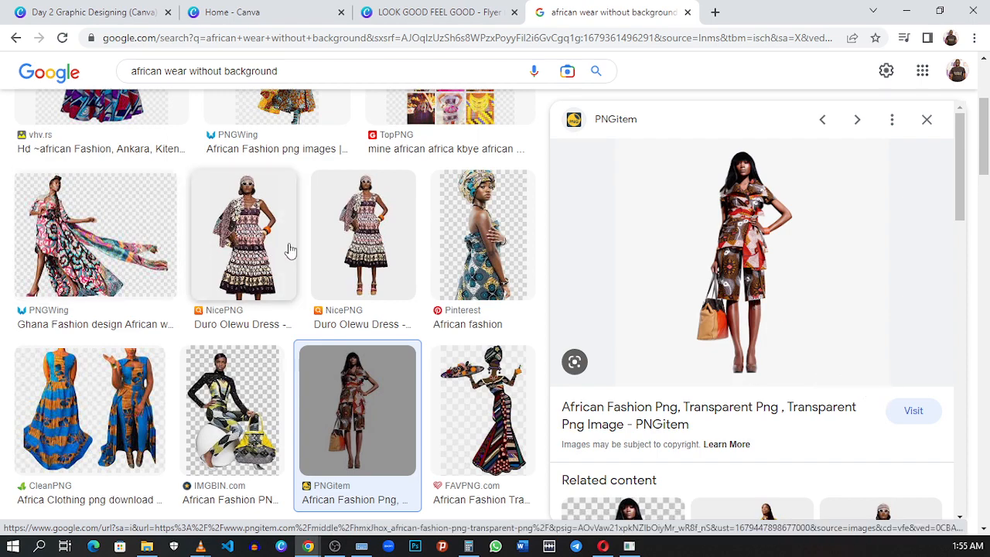
scroll(289, 250, up, 3)
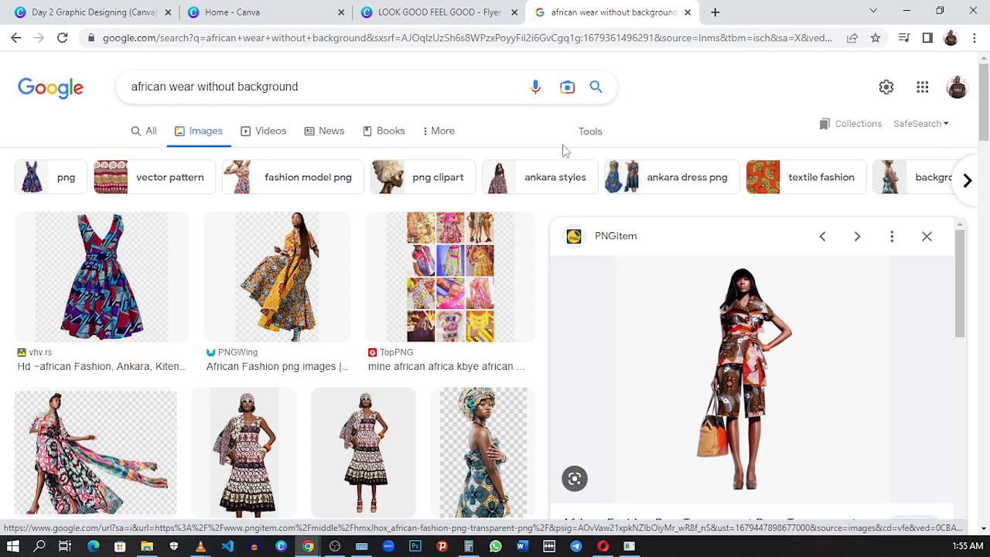
click(590, 133)
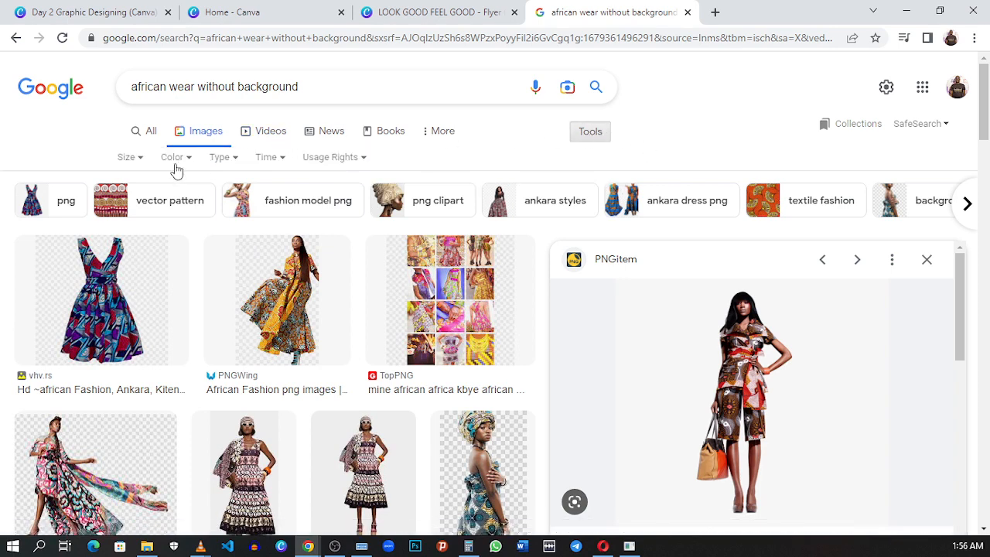
click(133, 157)
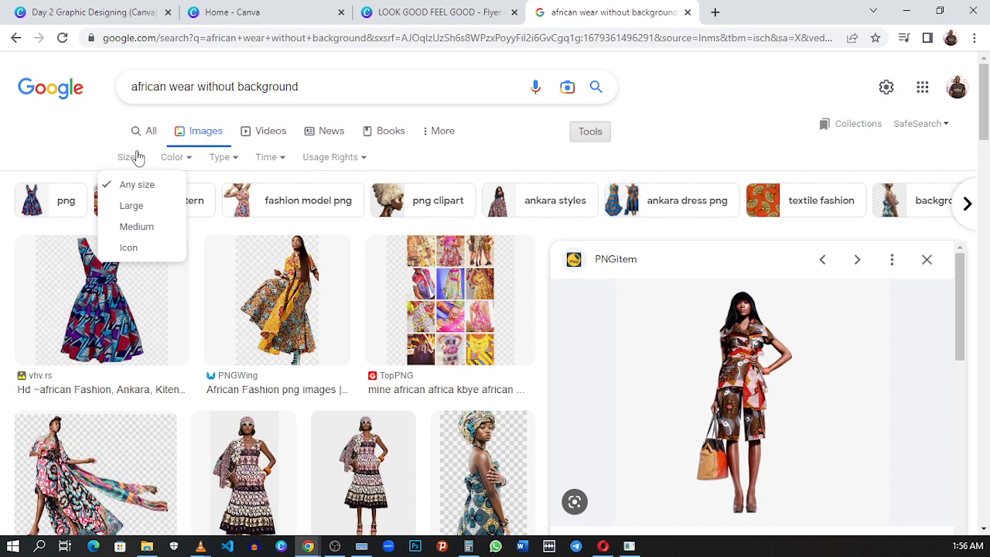
click(145, 210)
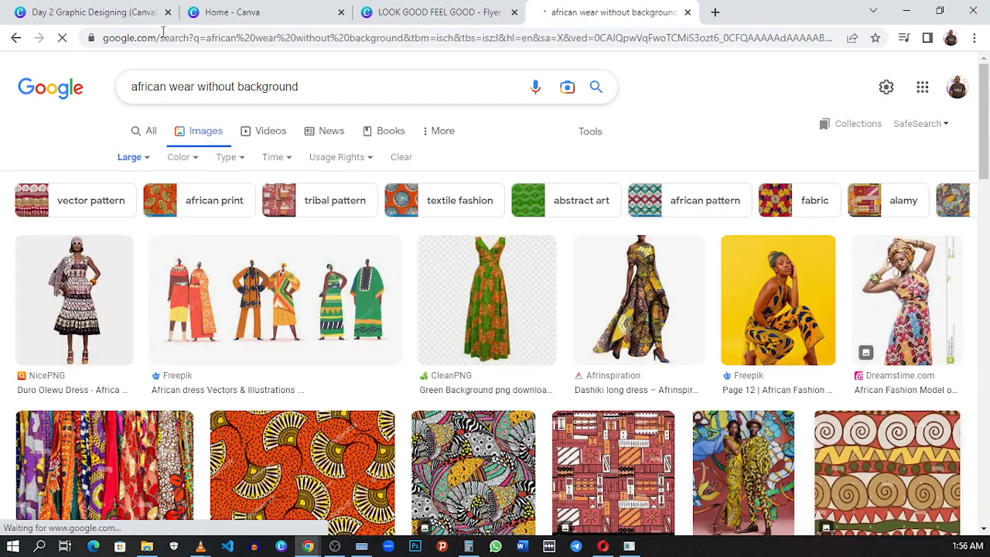
- Browse the large image results and preview the Pinterest flowing dress photo and the Freepik yellow-background portrait to check their pixel dimensions
drag(142, 89, 373, 83)
click(374, 85)
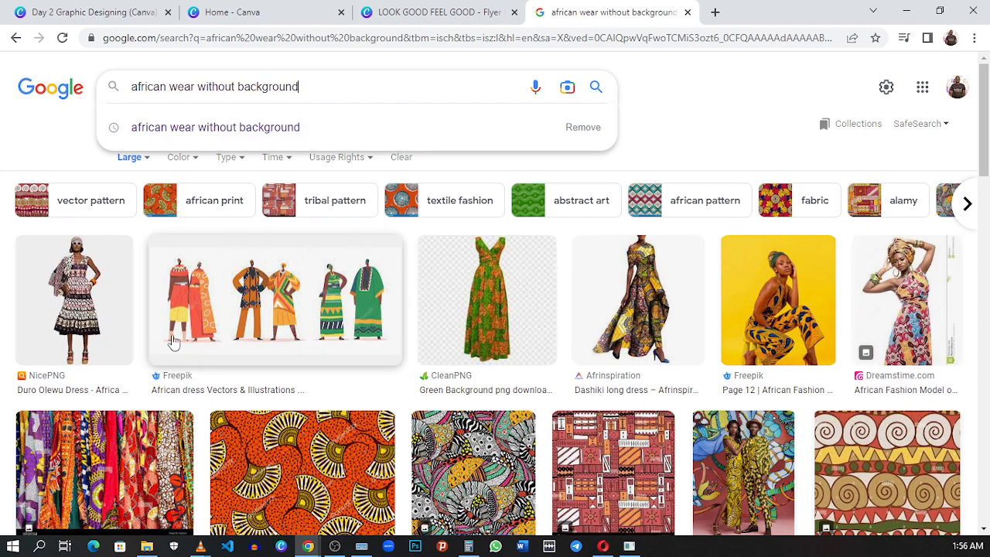
scroll(635, 329, down, 6)
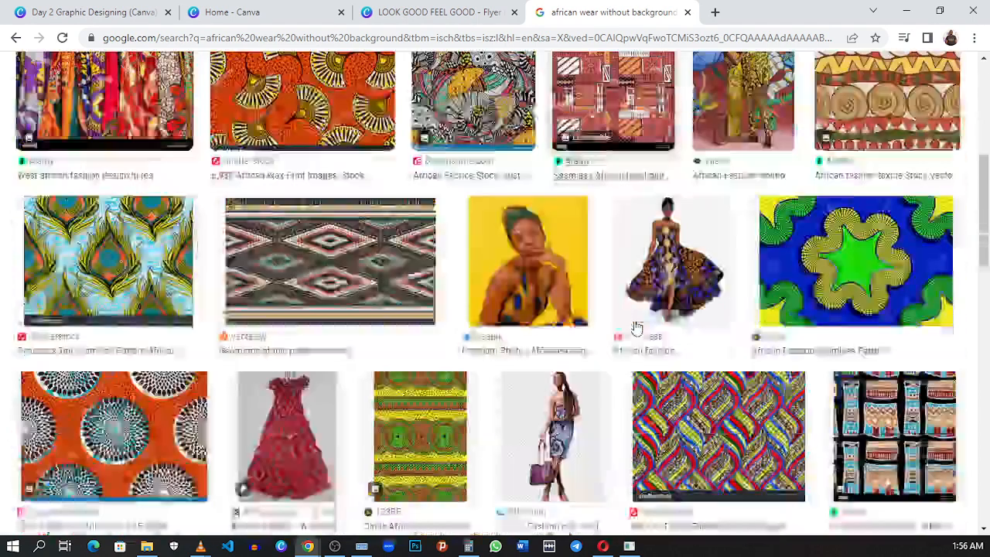
scroll(635, 329, up, 1)
click(673, 232)
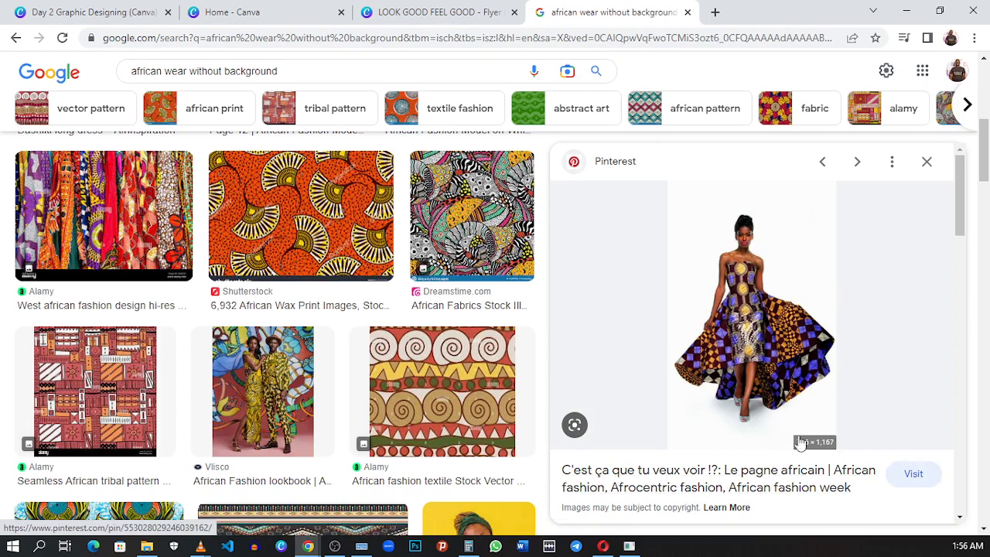
scroll(181, 358, down, 5)
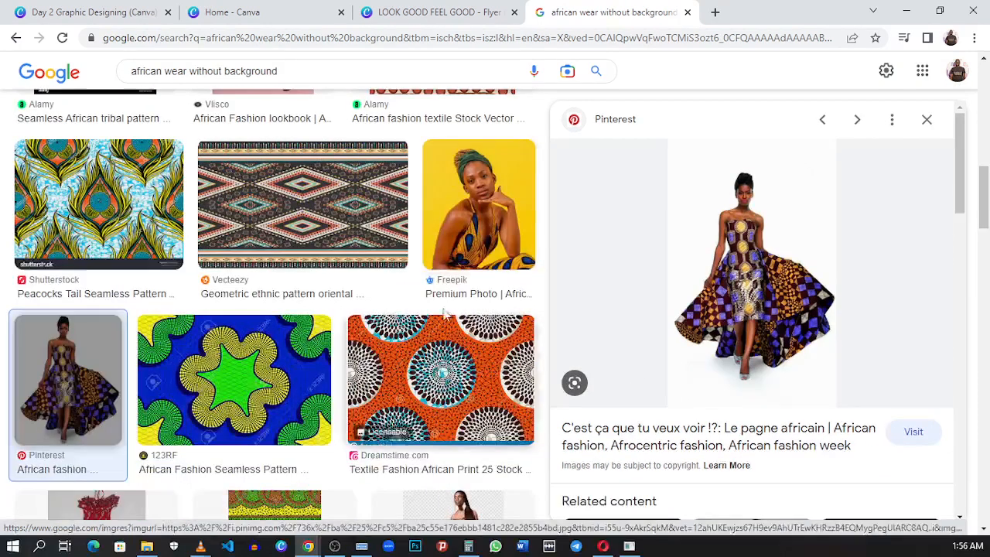
click(508, 248)
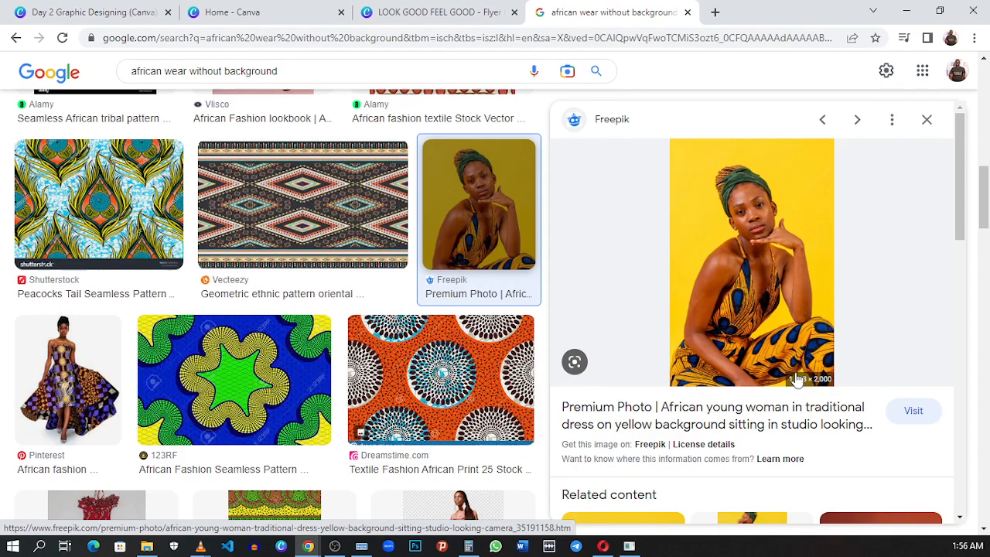
scroll(796, 376, down, 3)
scroll(776, 365, up, 3)
scroll(735, 350, up, 3)
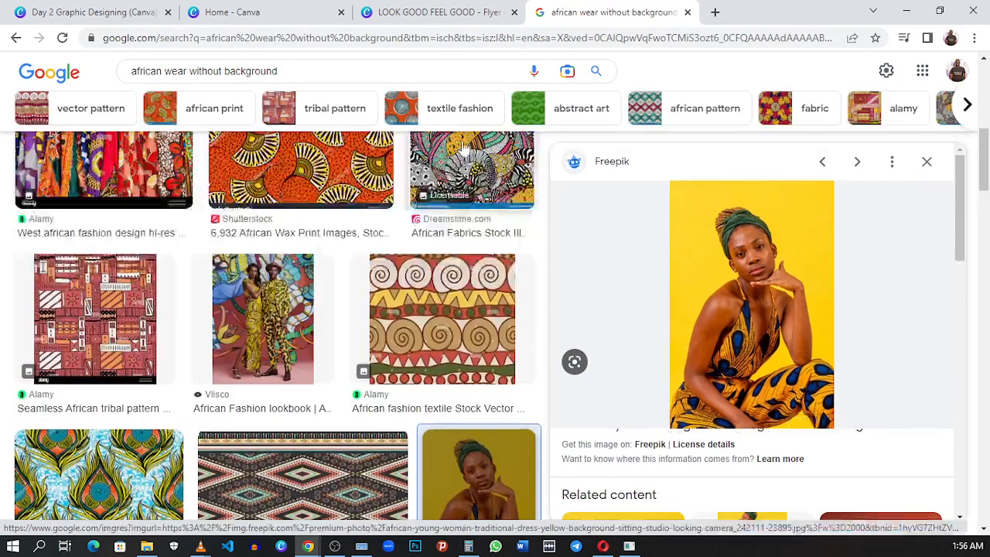
- Return to the LOOK GOOD FEEL GOOD flyer in Canva, view the whole page and compare it with the Day 2 Graphic Designing reference design
click(433, 12)
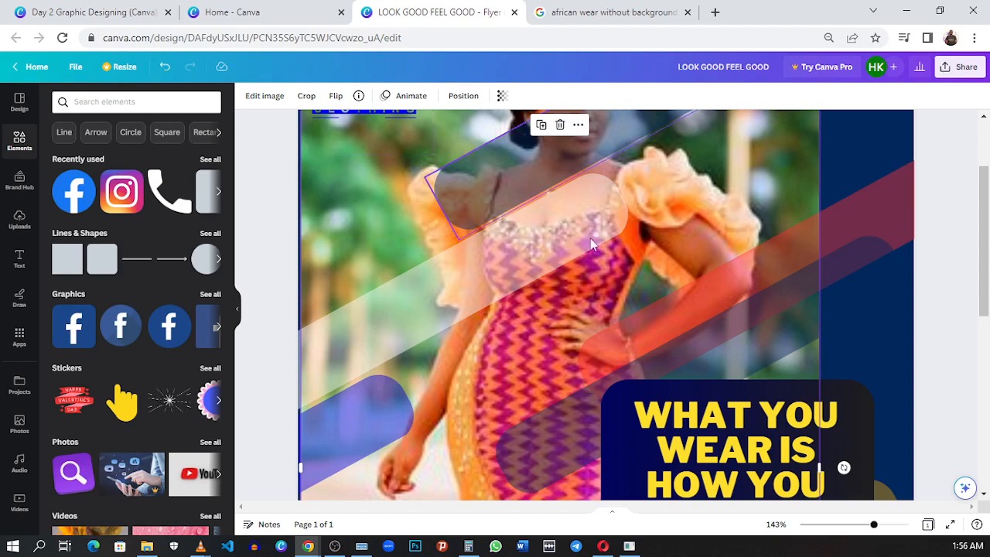
ctrl+scroll(675, 228, down, 5)
ctrl+scroll(675, 231, down, 3)
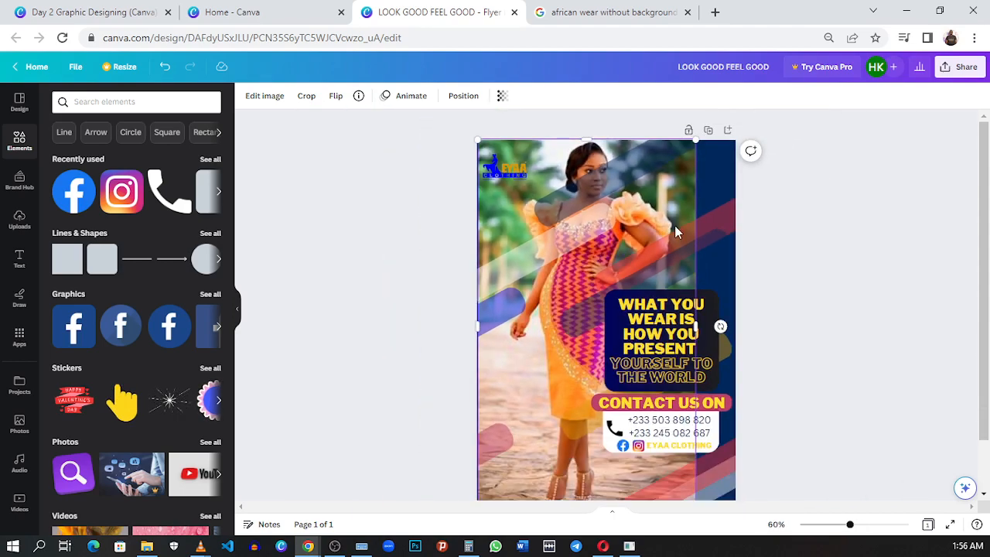
click(716, 287)
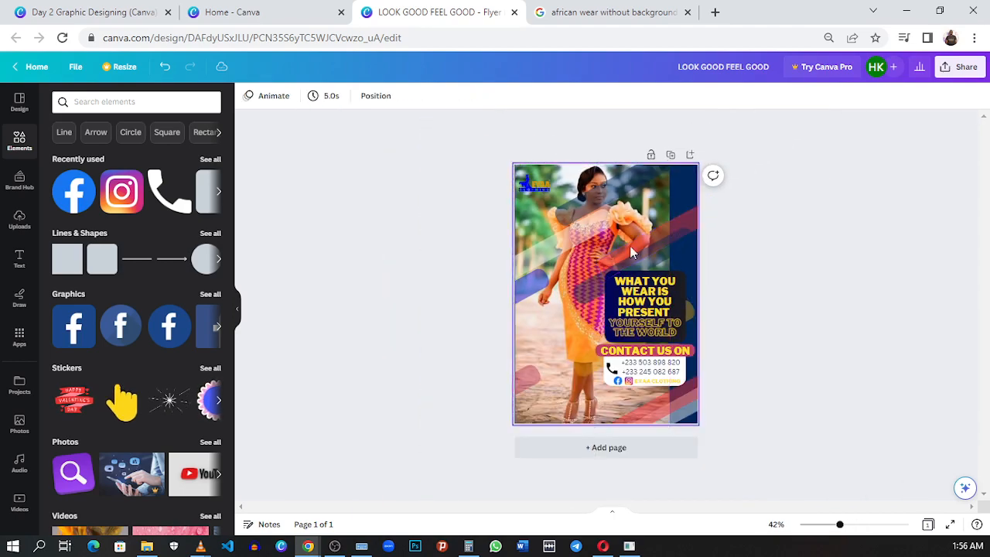
click(117, 14)
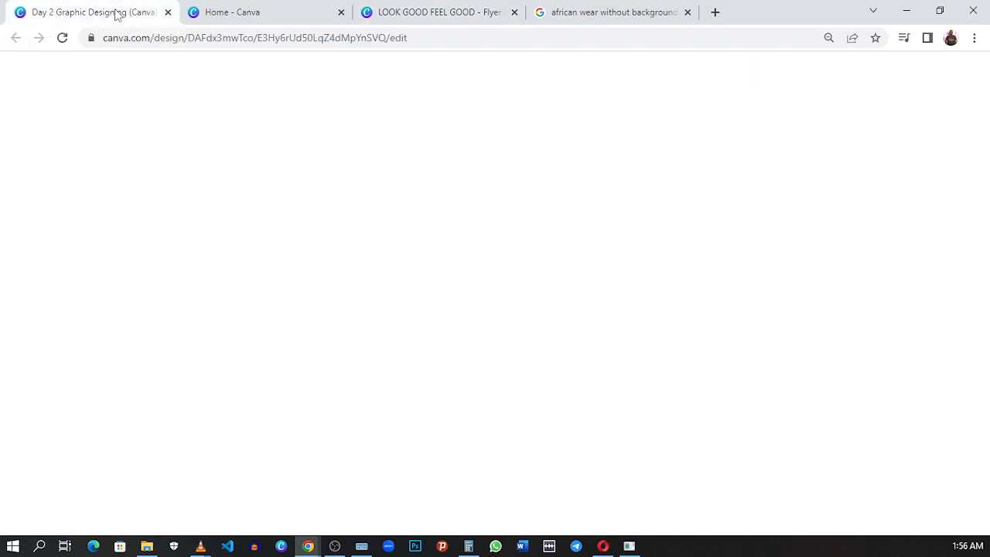
click(437, 12)
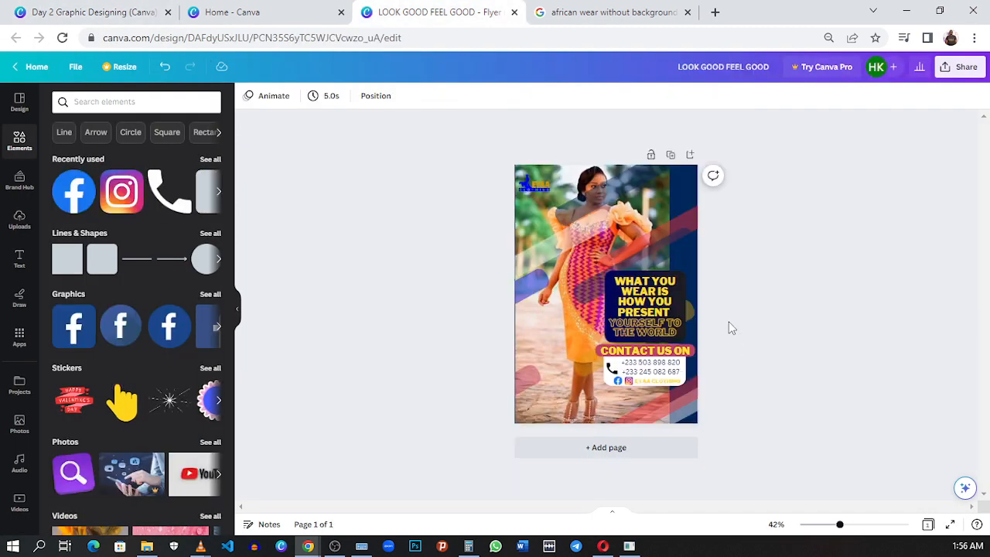